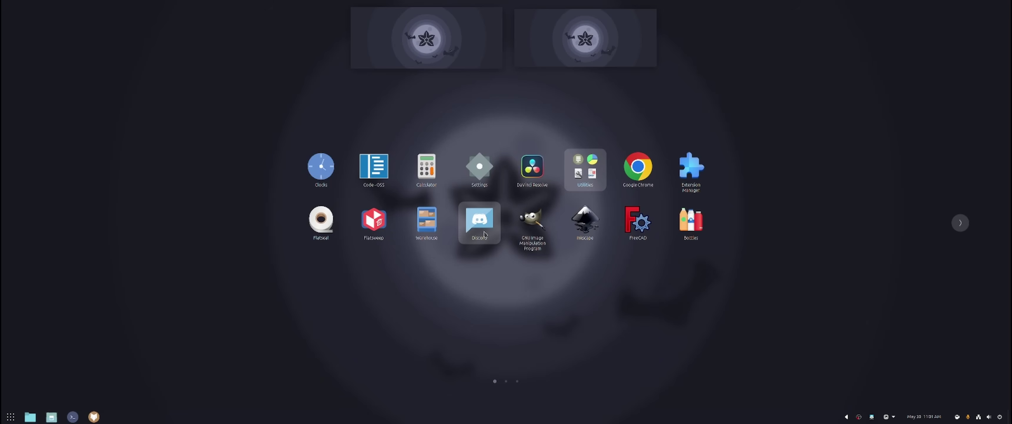
Launch Extension Manager from the app grid, review its Installed tab, then close it
{"action": "left_click", "coordinate": [691, 171]}
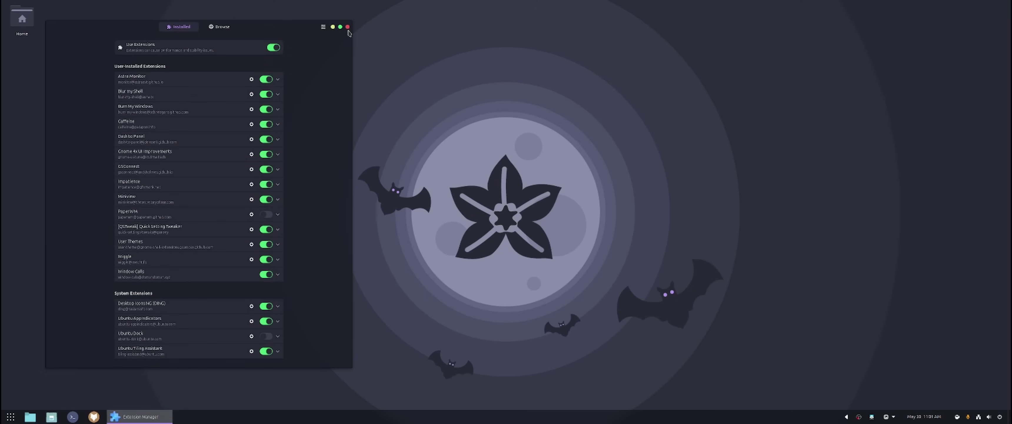
{"action": "left_click", "coordinate": [348, 27]}
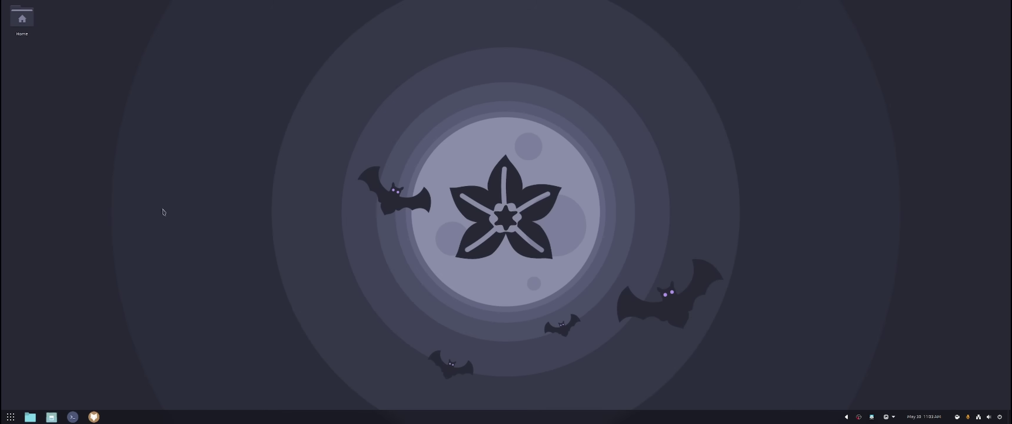
Open Files and a Terminal, and run ls to list the home folders
{"action": "left_click", "coordinate": [30, 416]}
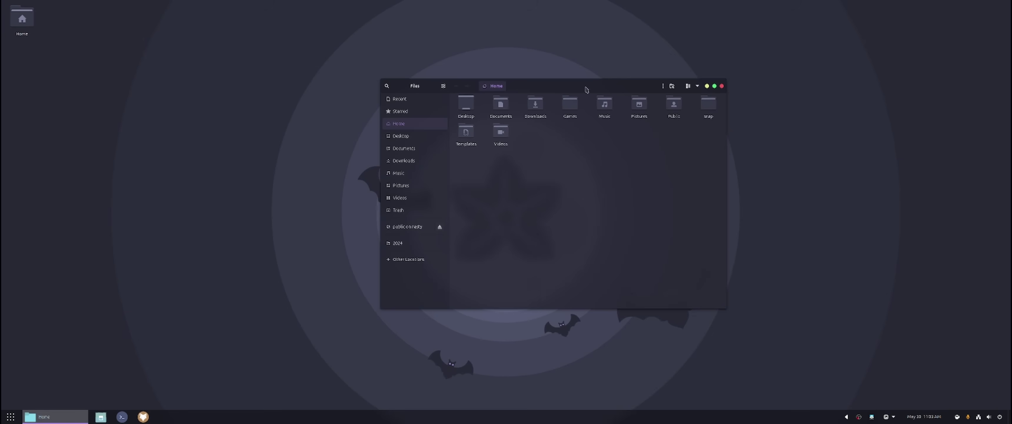
{"action": "left_click_drag", "start_coordinate": [663, 101], "coordinate": [366, 98]}
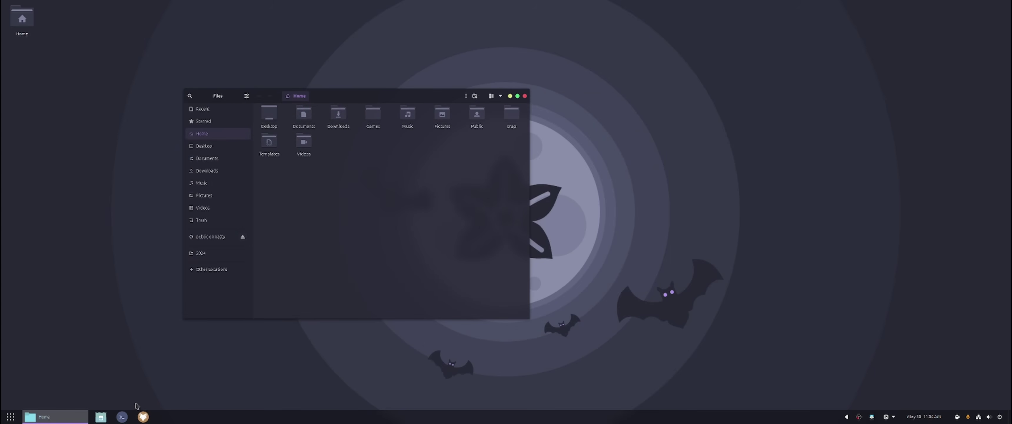
{"action": "left_click", "coordinate": [122, 416]}
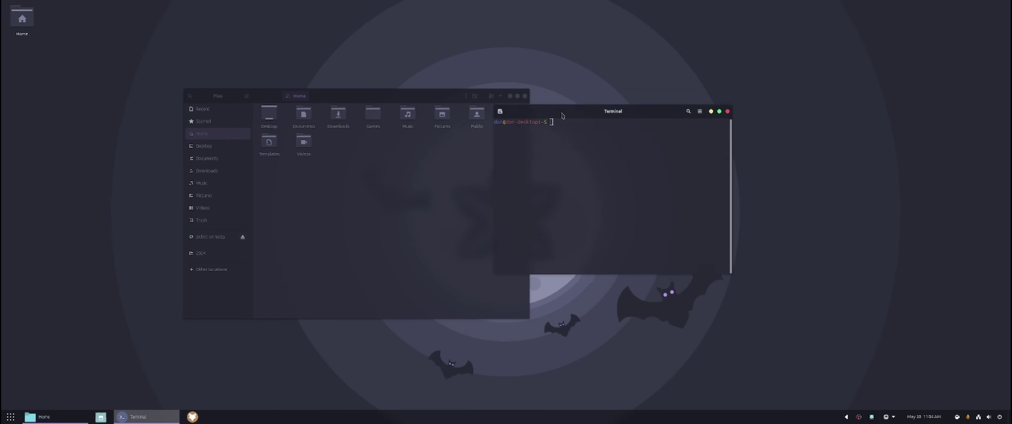
{"action": "left_click_drag", "start_coordinate": [562, 115], "coordinate": [621, 135]}
{"action": "type", "text": "ls"}
{"action": "key", "text": "Return"}
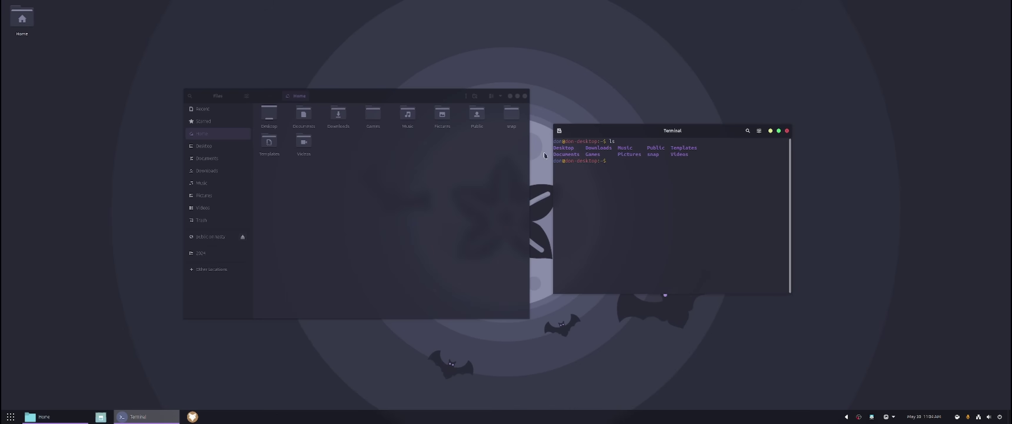
Arrange the Files and Terminal windows side by side, then bring up the app grid
{"action": "mouse_move", "coordinate": [435, 94]}
{"action": "left_mouse_down"}
{"action": "mouse_move", "coordinate": [372, 69]}
{"action": "mouse_move", "coordinate": [462, 98]}
{"action": "mouse_move", "coordinate": [450, 90]}
{"action": "left_mouse_up"}
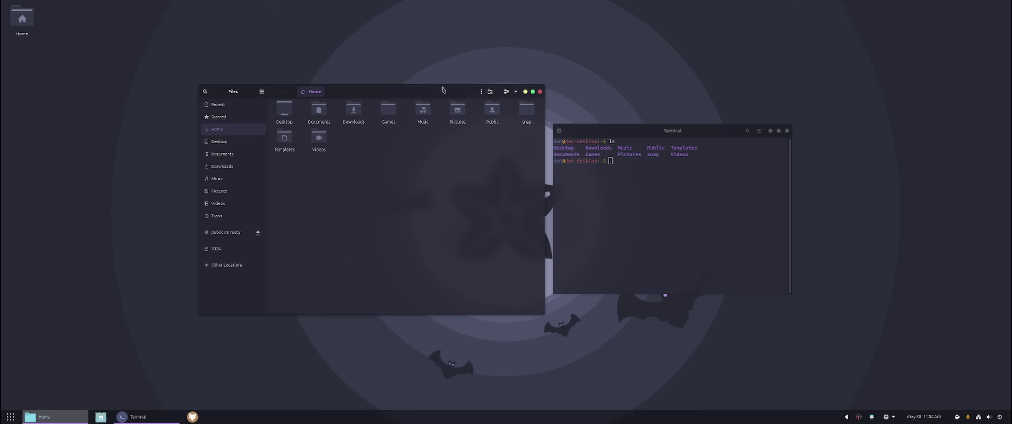
{"action": "left_click_drag", "start_coordinate": [444, 88], "coordinate": [432, 63]}
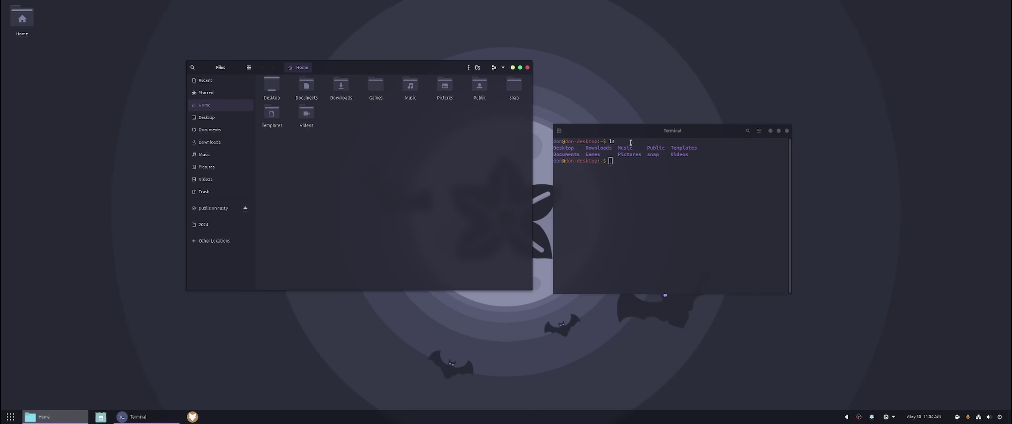
{"action": "left_click_drag", "start_coordinate": [631, 130], "coordinate": [610, 126]}
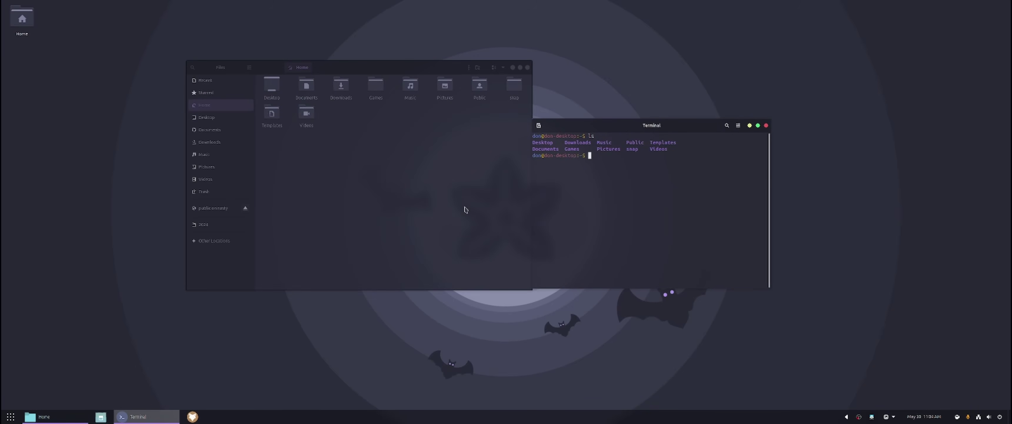
{"action": "key", "text": "super"}
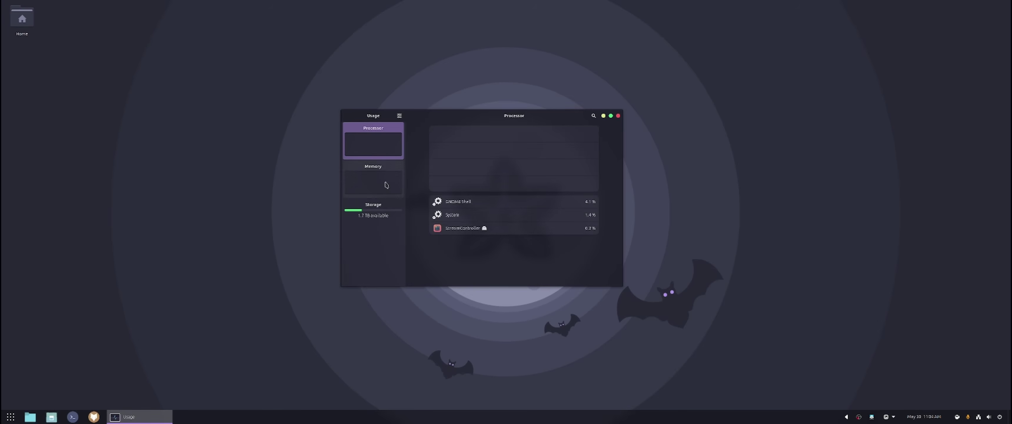
{"action": "left_click", "coordinate": [397, 188]}
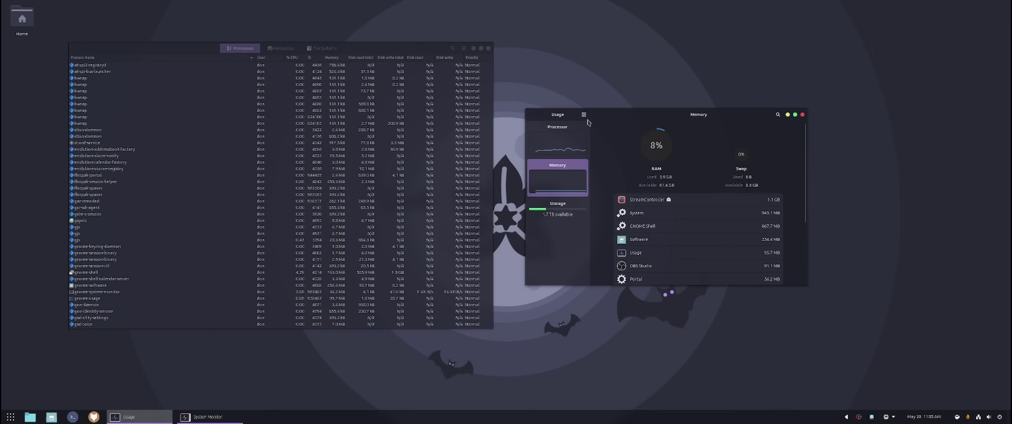
{"action": "left_click", "coordinate": [284, 49]}
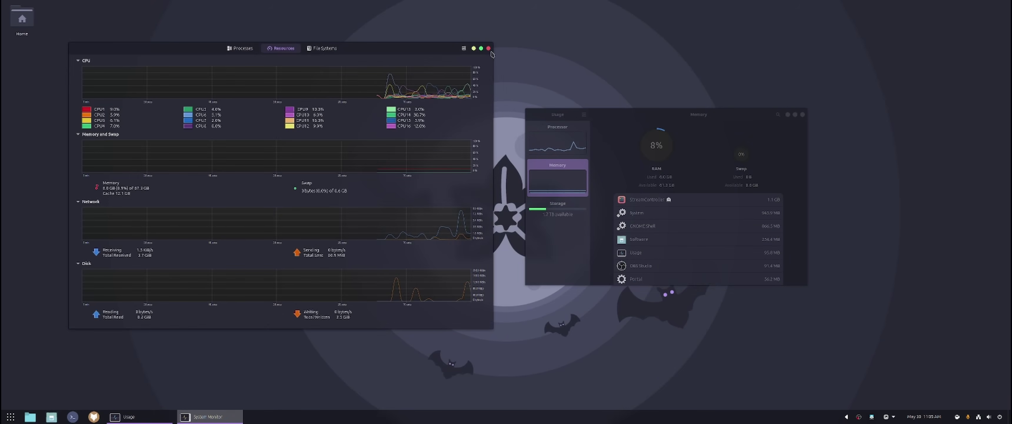
{"action": "left_click", "coordinate": [489, 48]}
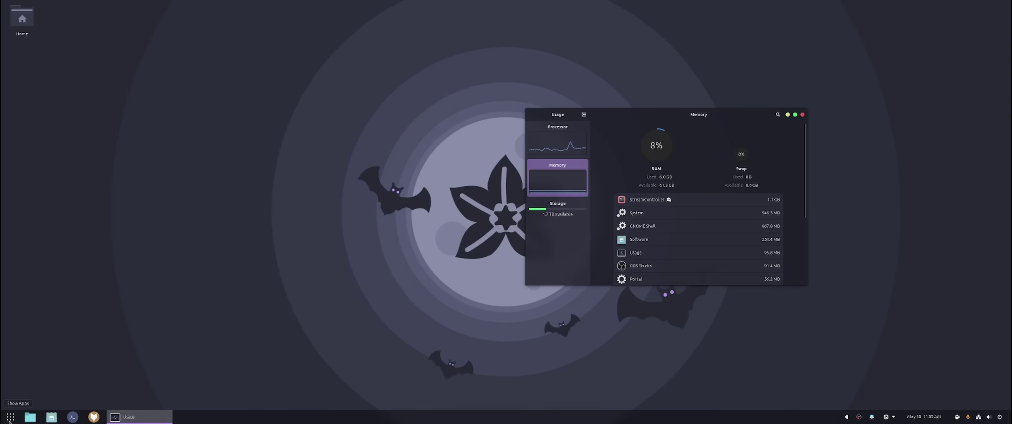
{"action": "left_click", "coordinate": [803, 114]}
{"action": "key", "text": "super+a"}
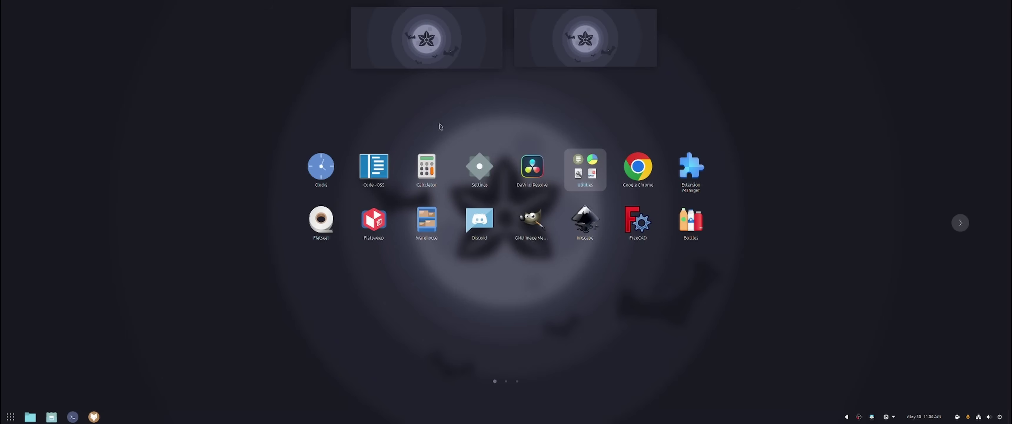
{"action": "left_click", "coordinate": [384, 172]}
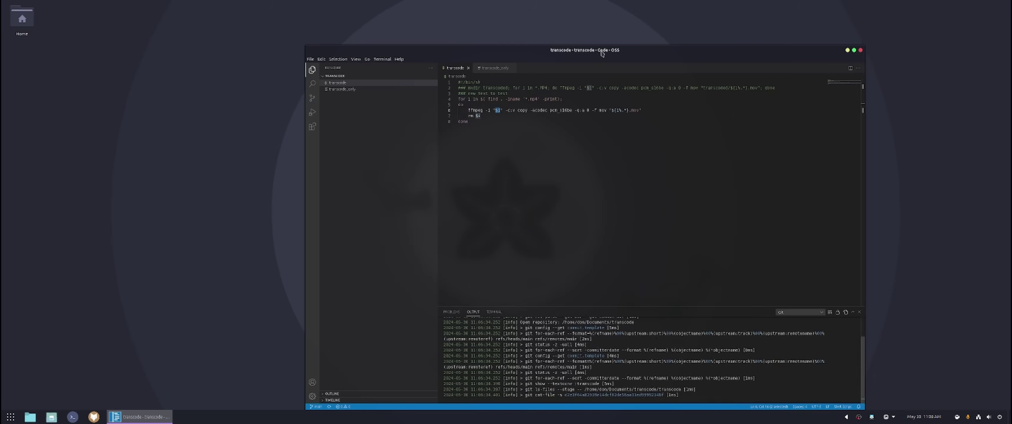
{"action": "left_click_drag", "start_coordinate": [601, 53], "coordinate": [509, 50]}
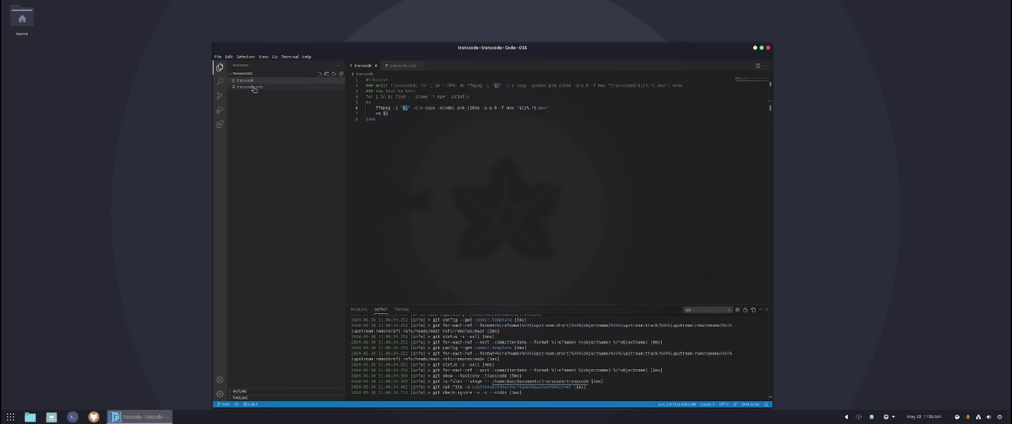
{"action": "left_click", "coordinate": [768, 47]}
{"action": "left_click", "coordinate": [10, 416]}
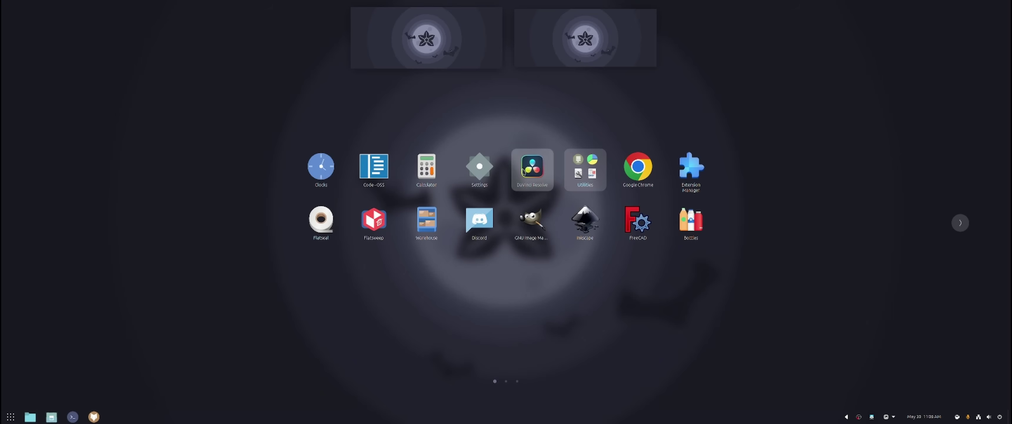
Launch DaVinci Resolve, view its Project Manager's saved projects, then close it
{"action": "left_click", "coordinate": [589, 248]}
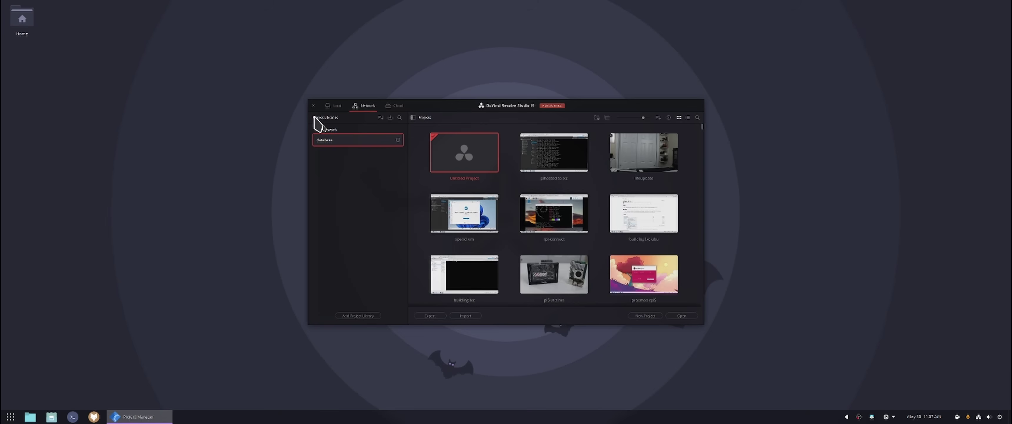
{"action": "left_click", "coordinate": [313, 105]}
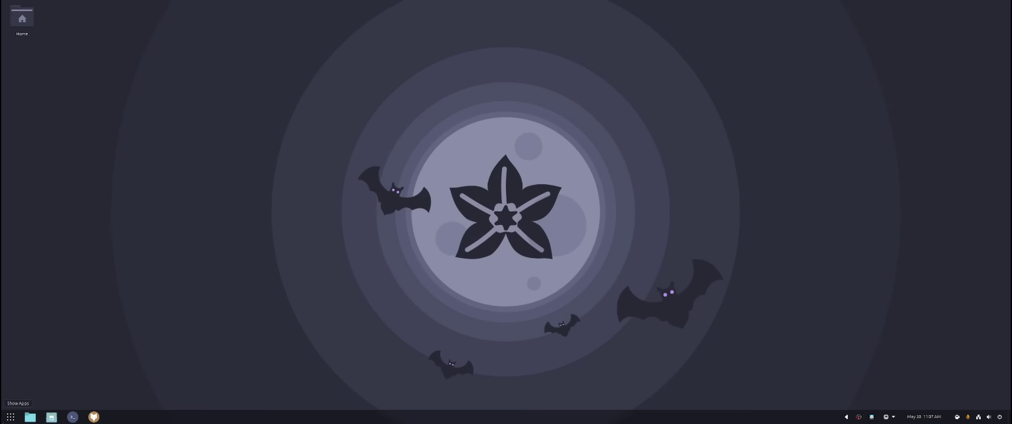
Launch Firefox to the homelab dashboard, reposition its window, then return to the app grid
{"action": "left_click", "coordinate": [2, 420]}
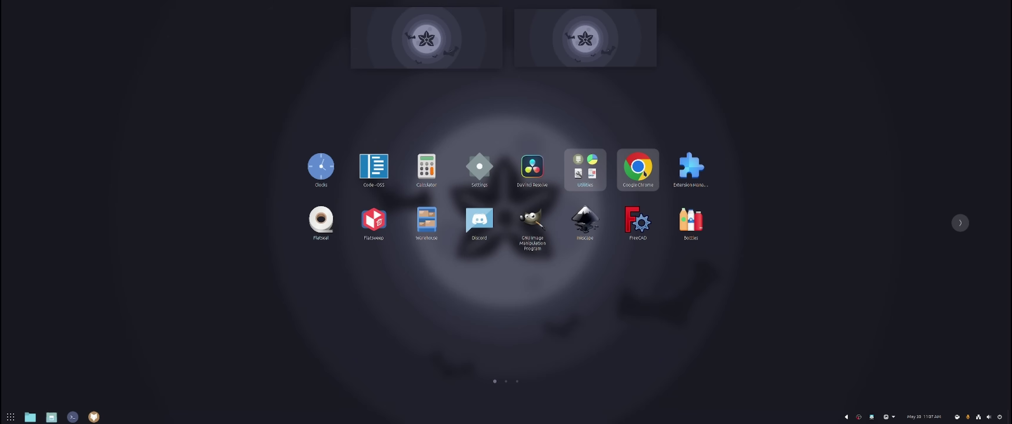
{"action": "left_click", "coordinate": [248, 295]}
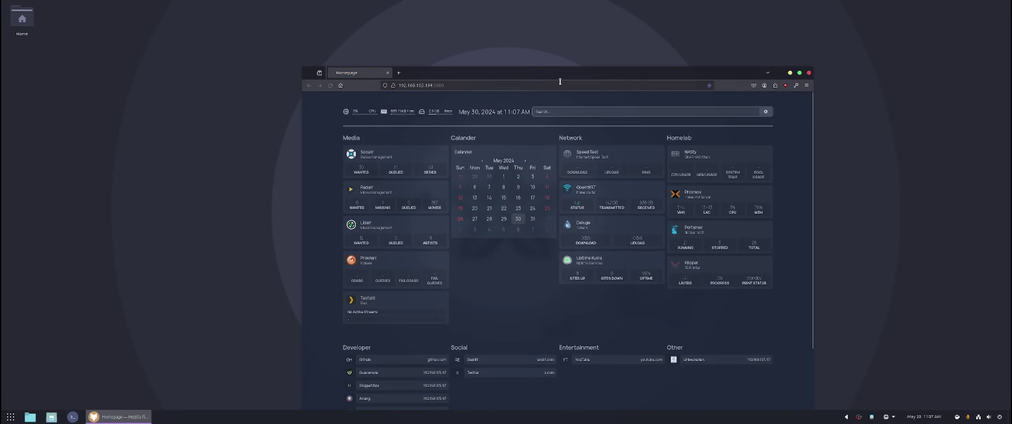
{"action": "left_click_drag", "start_coordinate": [560, 82], "coordinate": [291, 58]}
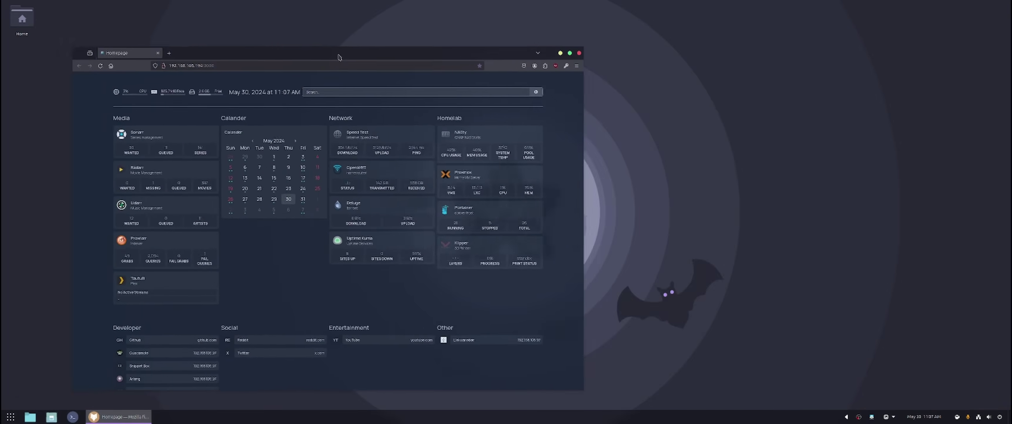
{"action": "left_click_drag", "start_coordinate": [339, 57], "coordinate": [574, 48]}
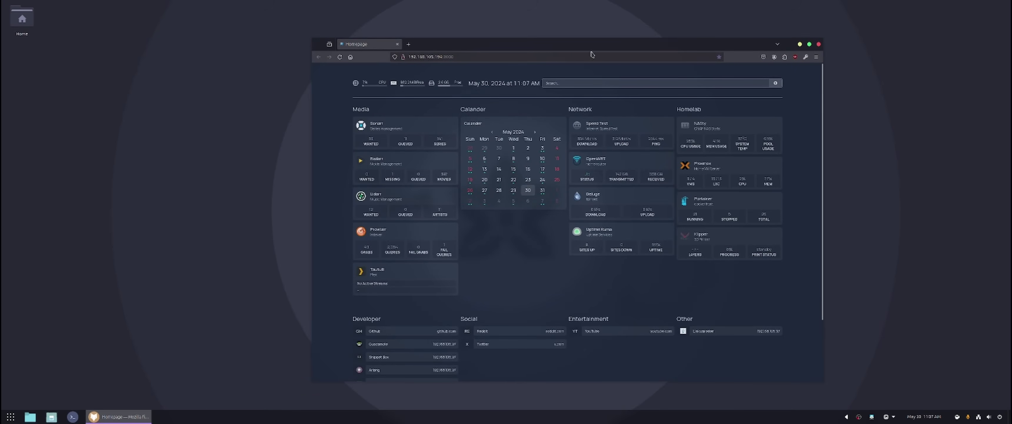
{"action": "left_click_drag", "start_coordinate": [592, 54], "coordinate": [520, 55]}
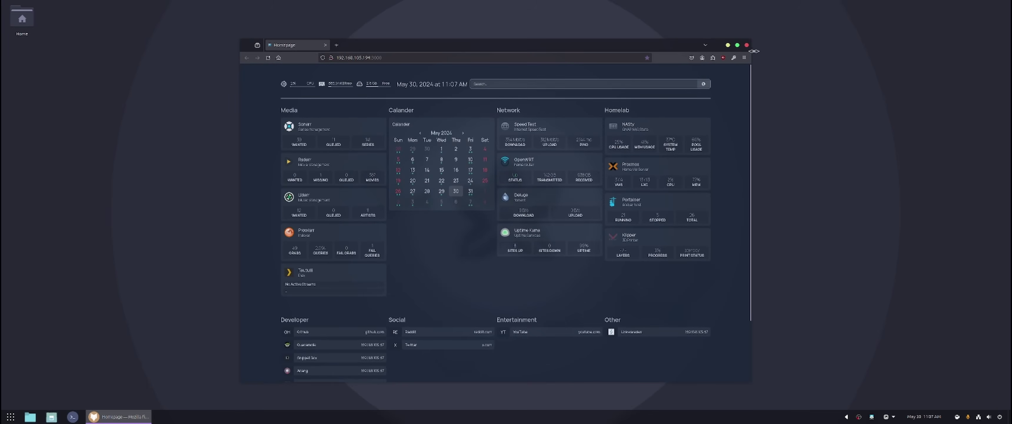
{"action": "key", "text": "super+a"}
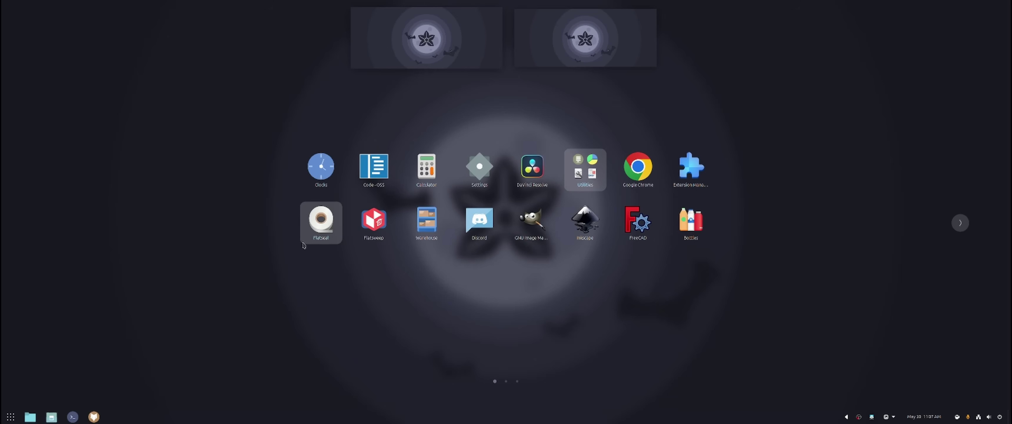
Launch Flatseal and browse the Alpaca, Inkscape and FreeCAD sandbox permissions
{"action": "left_click", "coordinate": [319, 225]}
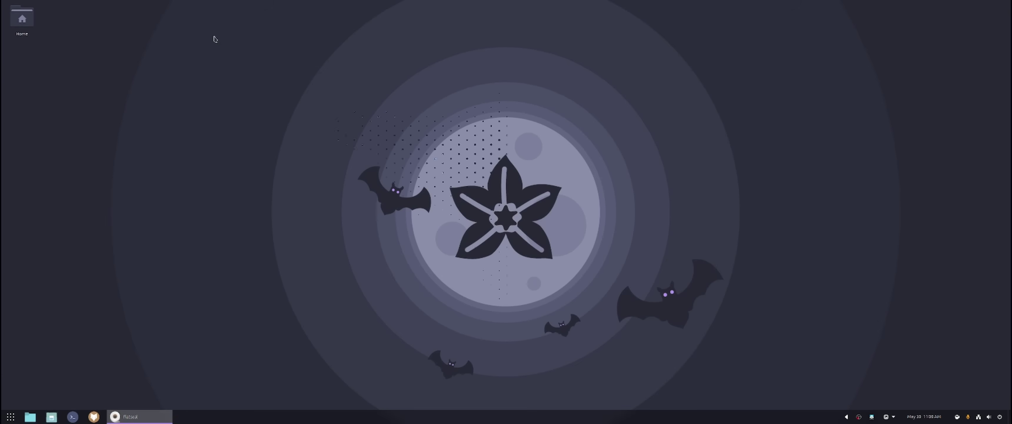
{"action": "key", "text": "Up"}
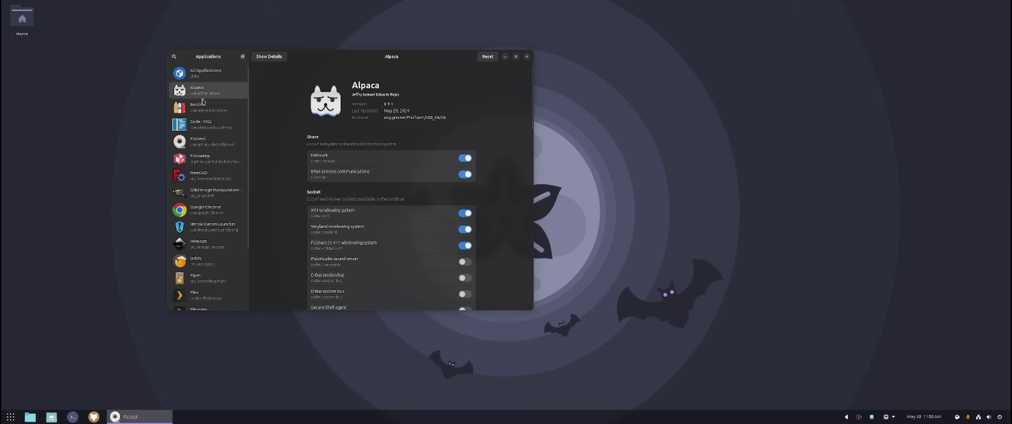
{"action": "key", "text": "Up"}
{"action": "left_click", "coordinate": [204, 180]}
{"action": "left_click", "coordinate": [205, 244]}
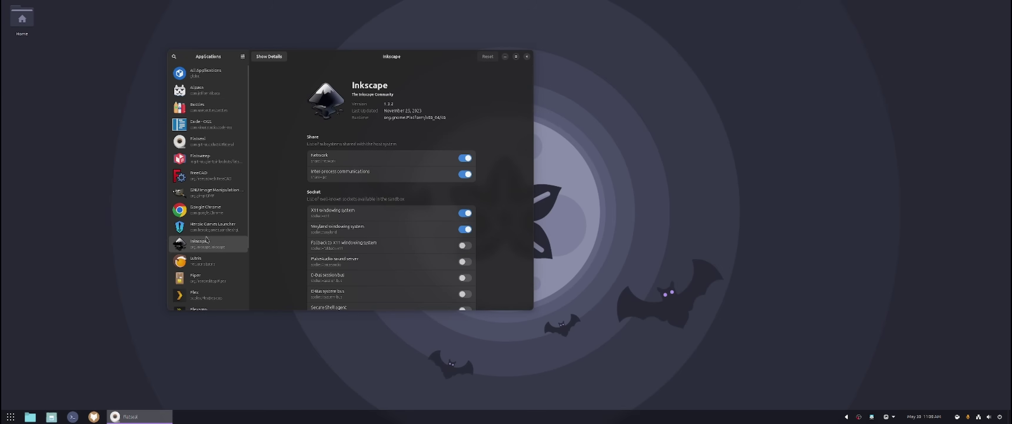
{"action": "left_click", "coordinate": [210, 182]}
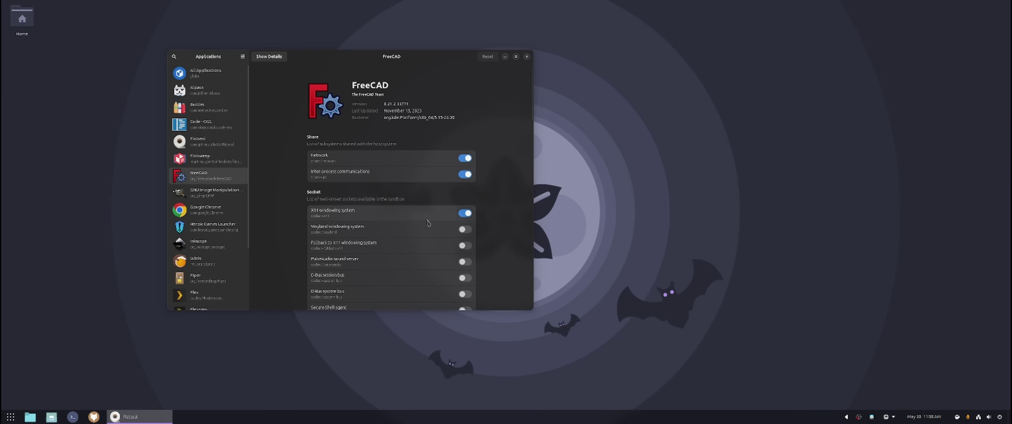
Scroll through FreeCAD's permissions, then close Flatseal
{"action": "scroll", "coordinate": [428, 222], "scroll_direction": "down", "scroll_amount": 15}
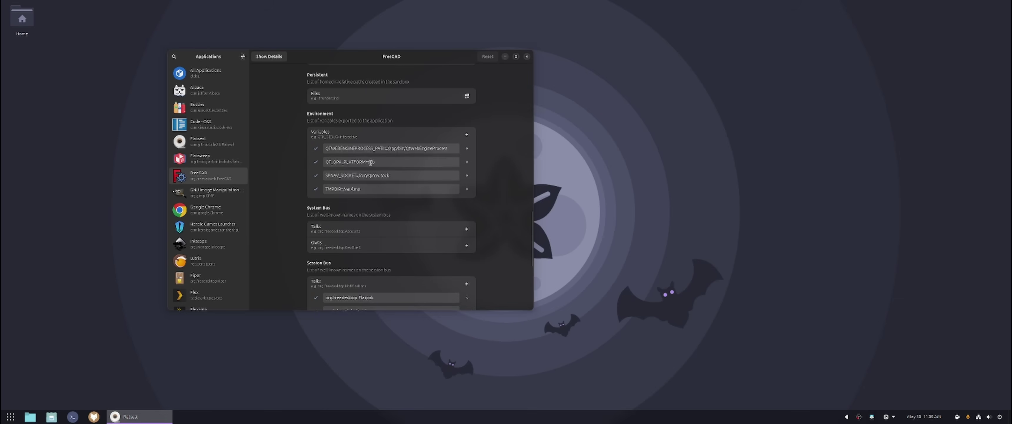
{"action": "scroll", "coordinate": [428, 228], "scroll_direction": "down", "scroll_amount": 5}
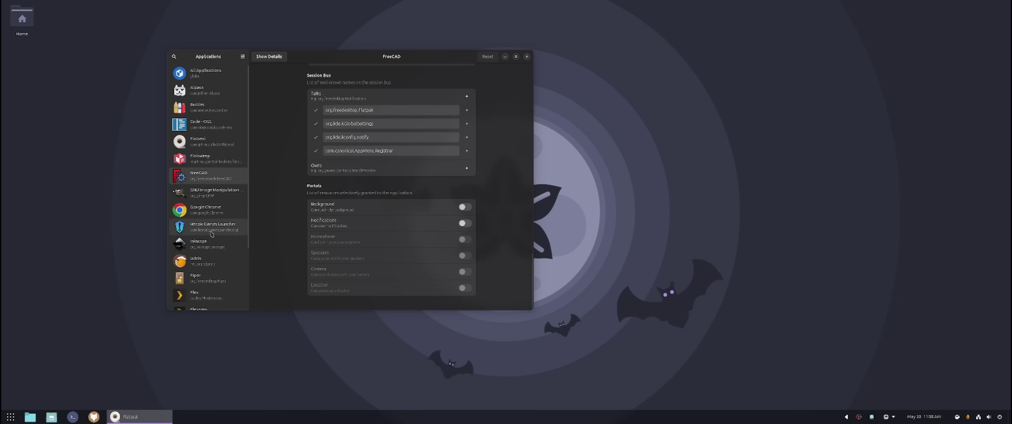
{"action": "left_click", "coordinate": [526, 56]}
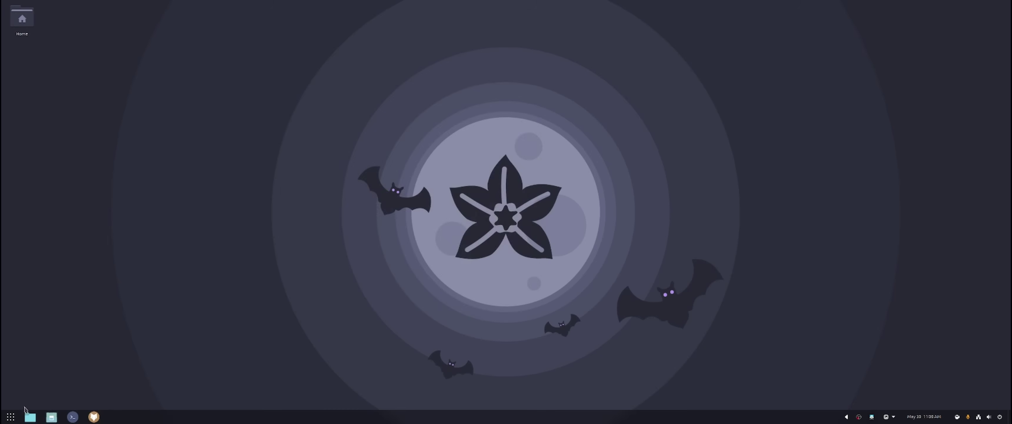
{"action": "left_click", "coordinate": [10, 416]}
Launch Flatsweep to check the 1158 MB of leftover data, then close it
{"action": "left_click", "coordinate": [374, 230]}
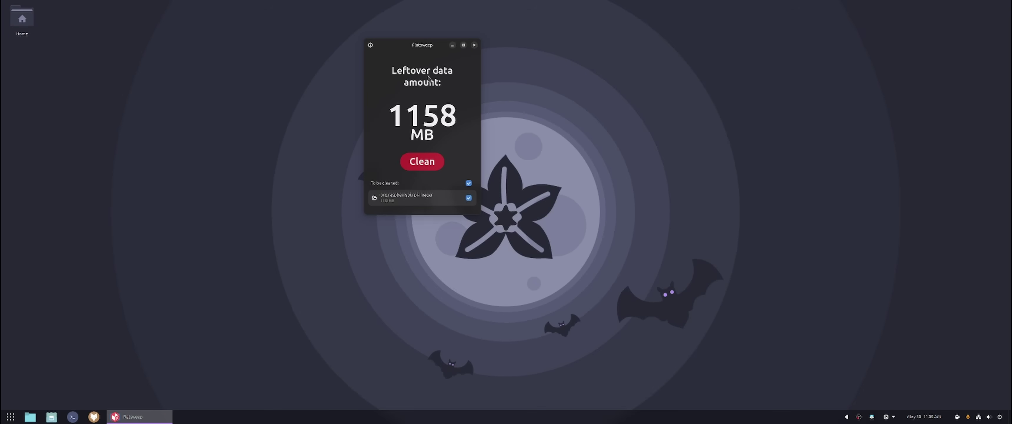
{"action": "left_click", "coordinate": [474, 45]}
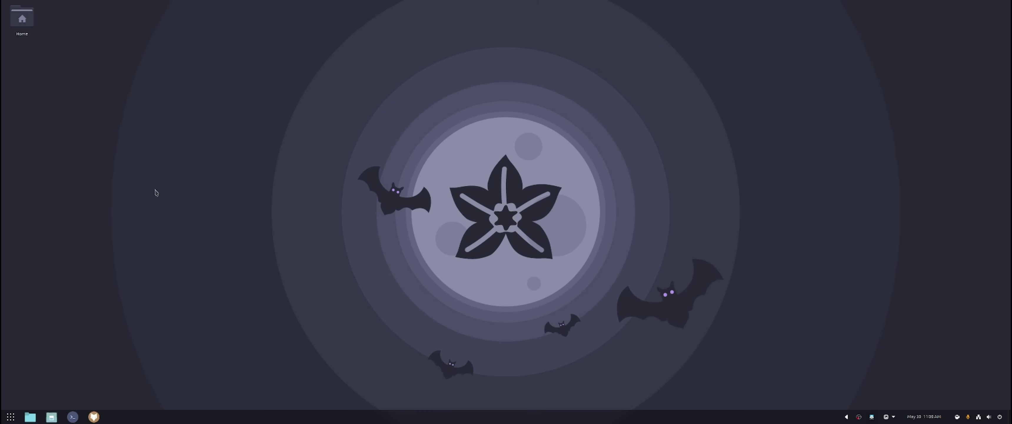
{"action": "left_click", "coordinate": [11, 417]}
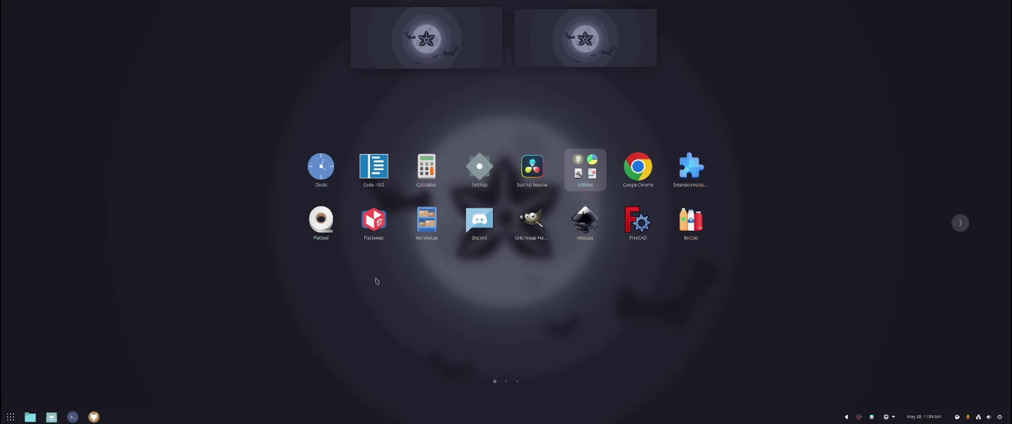
Open Warehouse and Flatseal side by side, scrolling to FreeCAD's permissions
{"action": "left_click", "coordinate": [426, 227]}
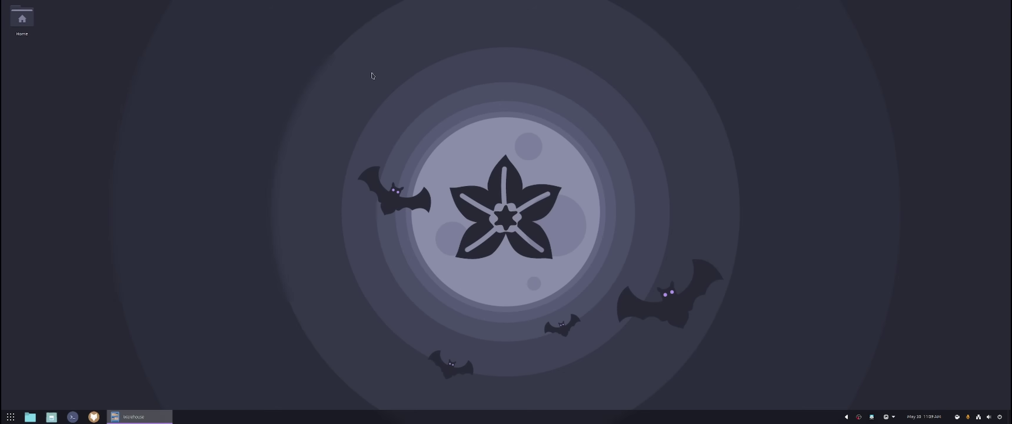
{"action": "left_click_drag", "start_coordinate": [212, 61], "coordinate": [571, 69]}
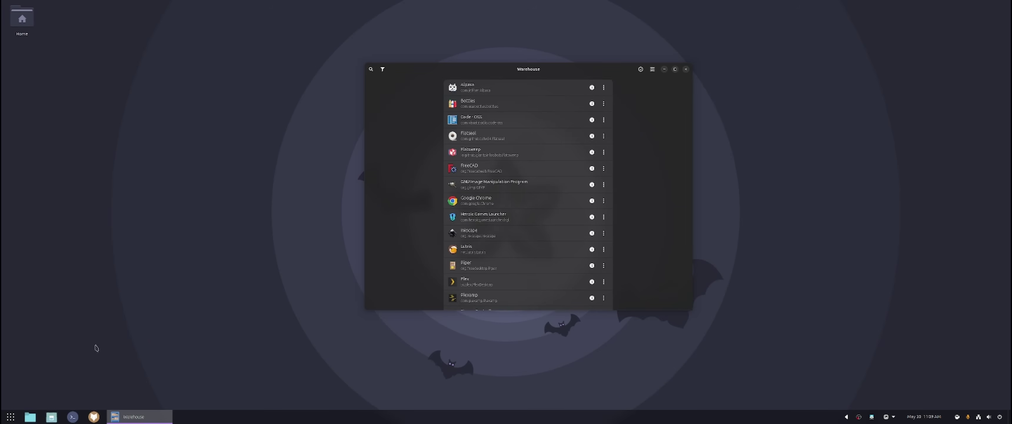
{"action": "left_click", "coordinate": [10, 417]}
{"action": "left_click", "coordinate": [322, 221]}
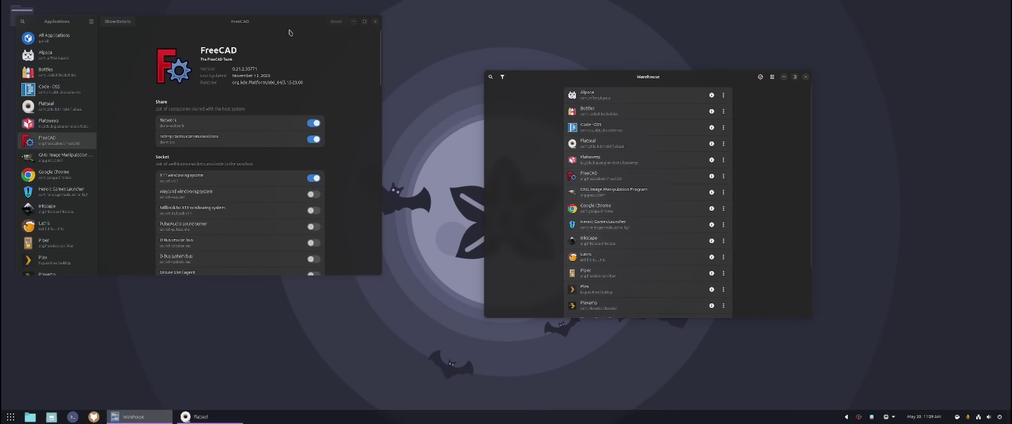
{"action": "left_click_drag", "start_coordinate": [286, 23], "coordinate": [375, 74]}
{"action": "scroll", "coordinate": [290, 275], "scroll_direction": "down", "scroll_amount": 10}
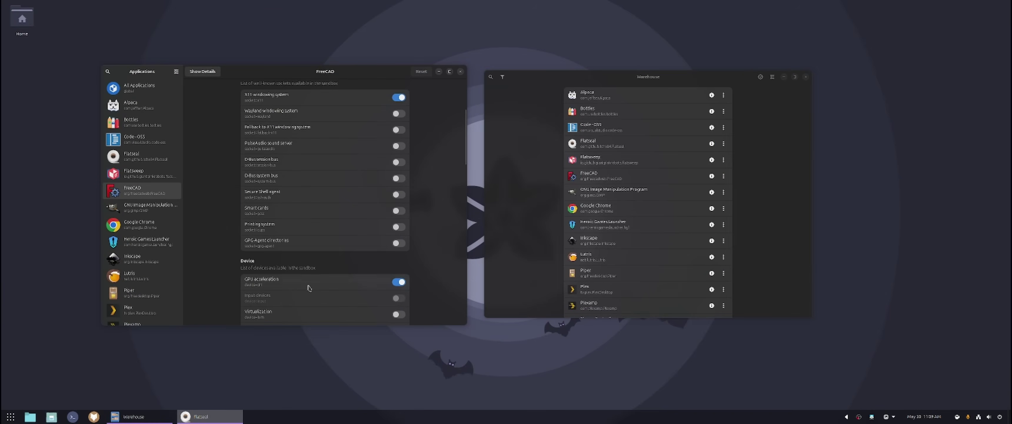
{"action": "scroll", "coordinate": [330, 289], "scroll_direction": "down", "scroll_amount": 5}
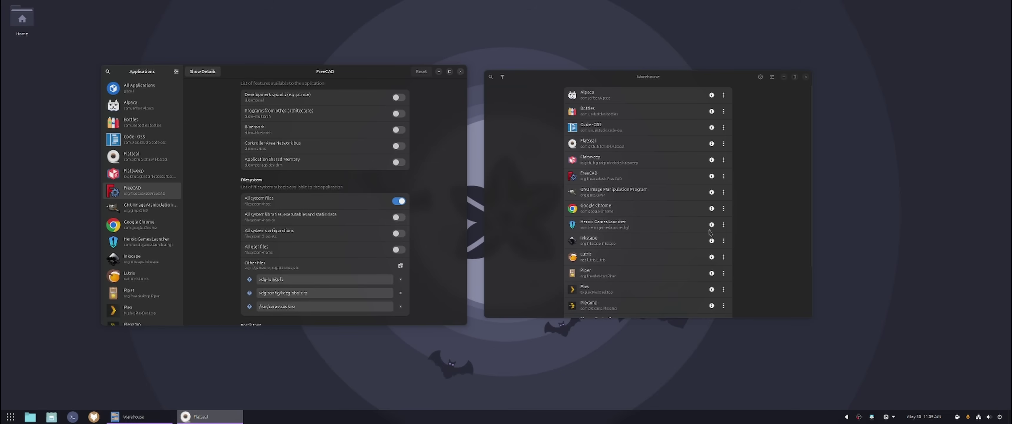
Open FreeCAD's user data folder in Files from its actions menu
{"action": "left_click", "coordinate": [724, 176]}
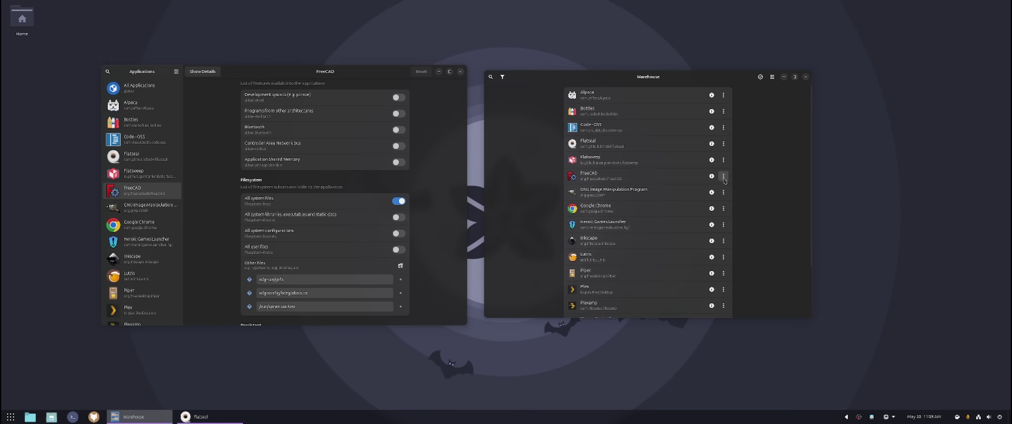
{"action": "left_click", "coordinate": [734, 227]}
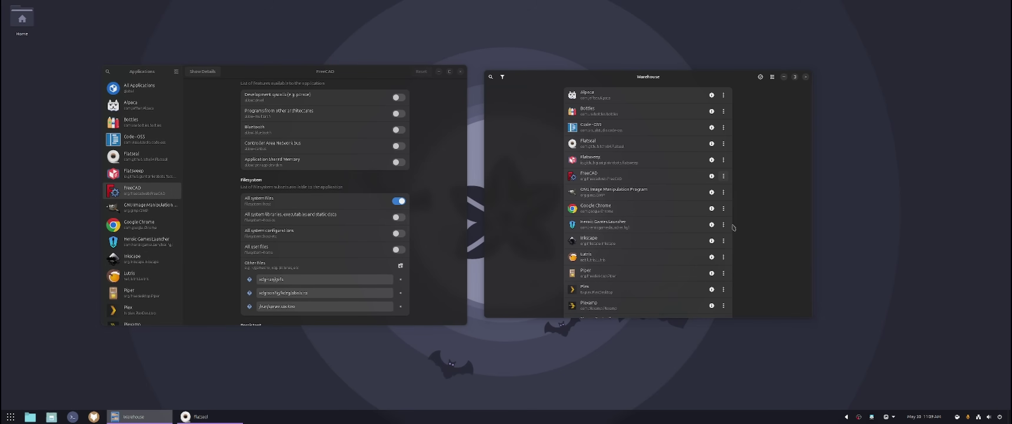
{"action": "left_click_drag", "start_coordinate": [253, 26], "coordinate": [542, 38]}
Launch FreeCAD from the same actions menu, close it, and bring Warehouse forward
{"action": "left_click", "coordinate": [724, 176]}
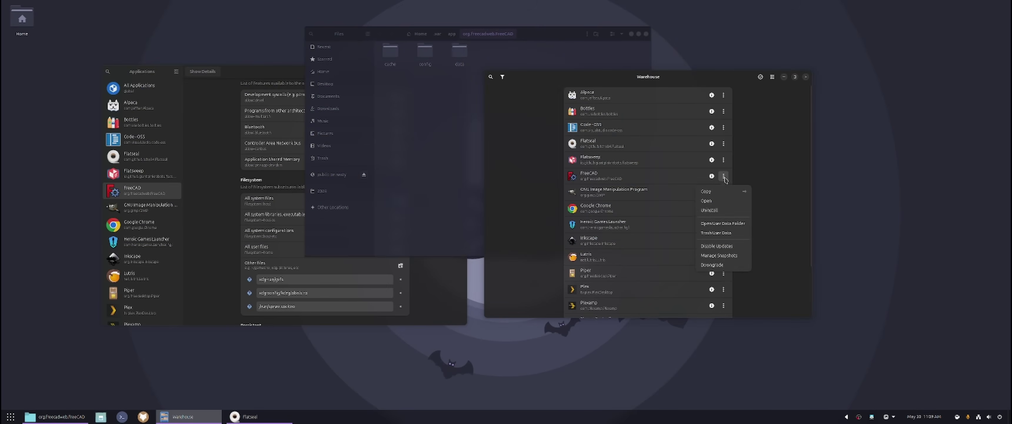
{"action": "left_click", "coordinate": [782, 177]}
{"action": "left_click", "coordinate": [724, 176]}
{"action": "left_click", "coordinate": [715, 203]}
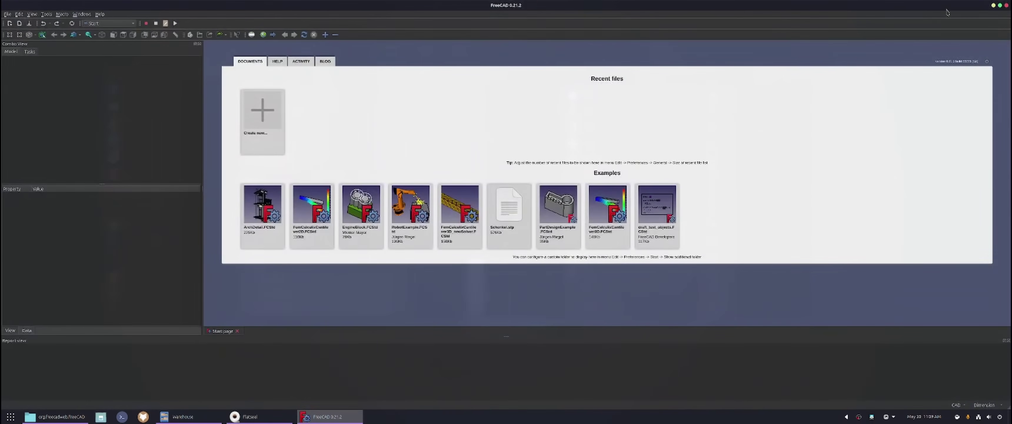
{"action": "left_click", "coordinate": [1007, 6]}
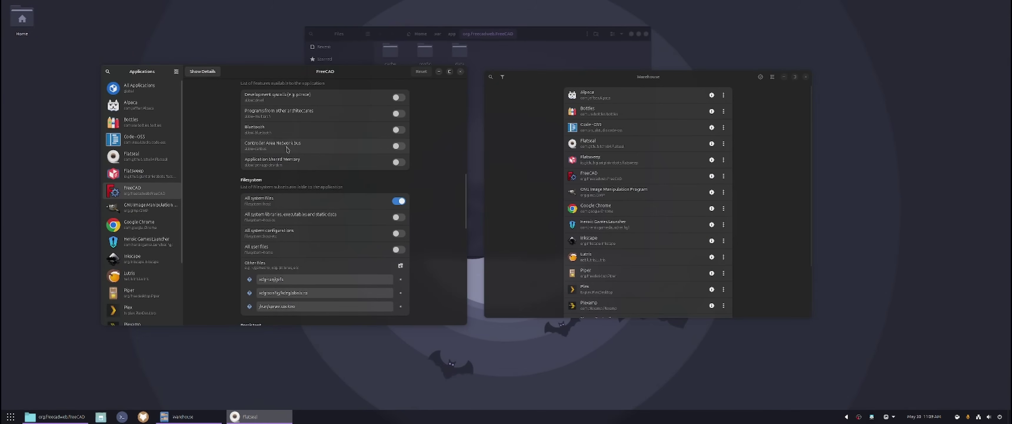
{"action": "left_click", "coordinate": [695, 75]}
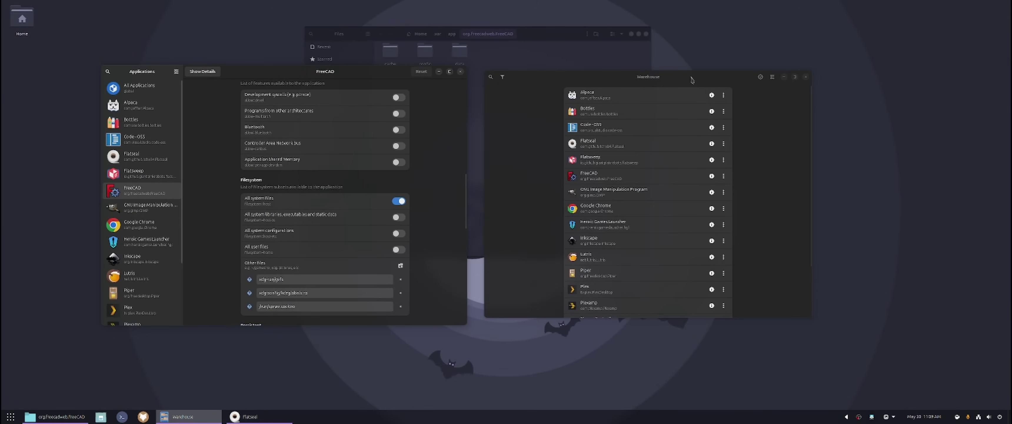
{"action": "left_click", "coordinate": [10, 416]}
Launch Flatsweep and resize it into a narrower floating window
{"action": "left_click", "coordinate": [374, 219]}
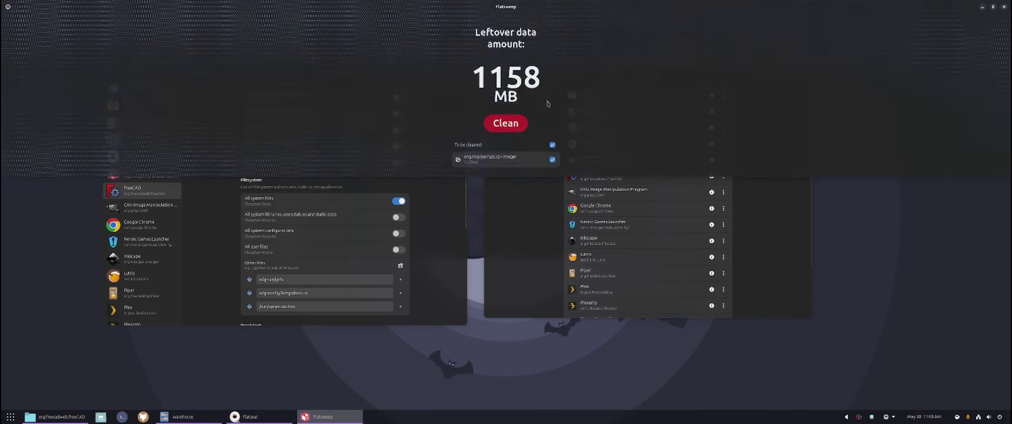
{"action": "left_click_drag", "start_coordinate": [807, 8], "coordinate": [636, 221]}
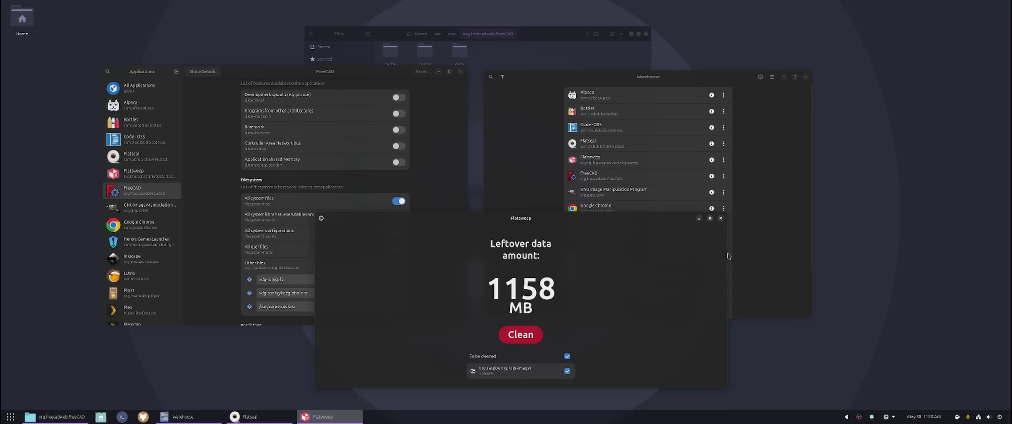
{"action": "left_click_drag", "start_coordinate": [728, 256], "coordinate": [529, 260]}
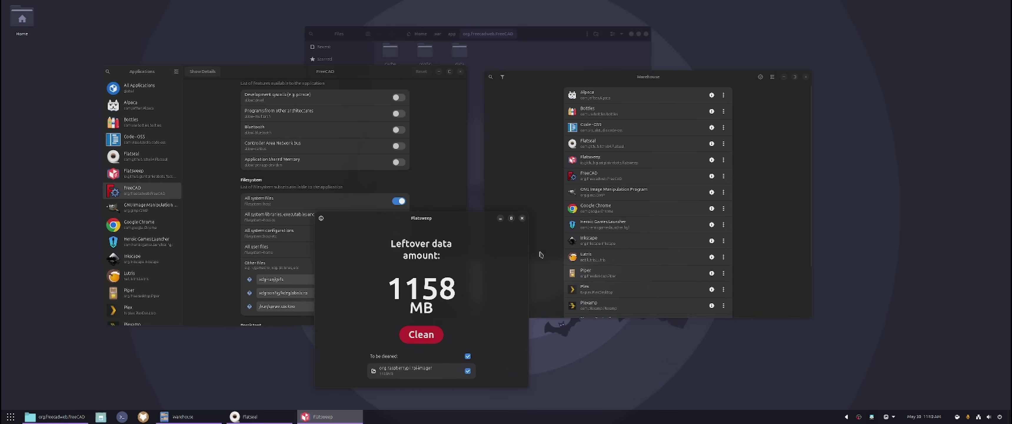
Close Flatsweep, Flatseal, Warehouse and the FreeCAD data folder window
{"action": "left_click", "coordinate": [522, 218]}
{"action": "left_click", "coordinate": [460, 71]}
{"action": "left_click", "coordinate": [806, 76]}
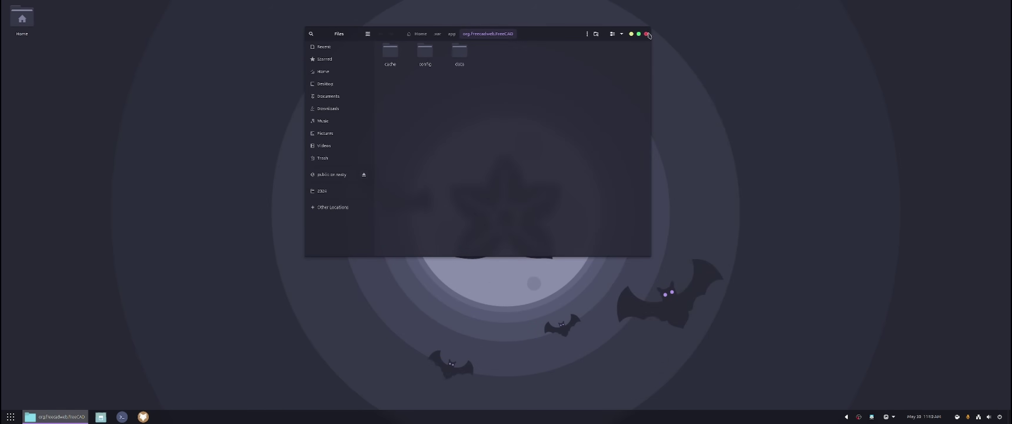
{"action": "left_click", "coordinate": [648, 35]}
{"action": "left_click", "coordinate": [10, 417]}
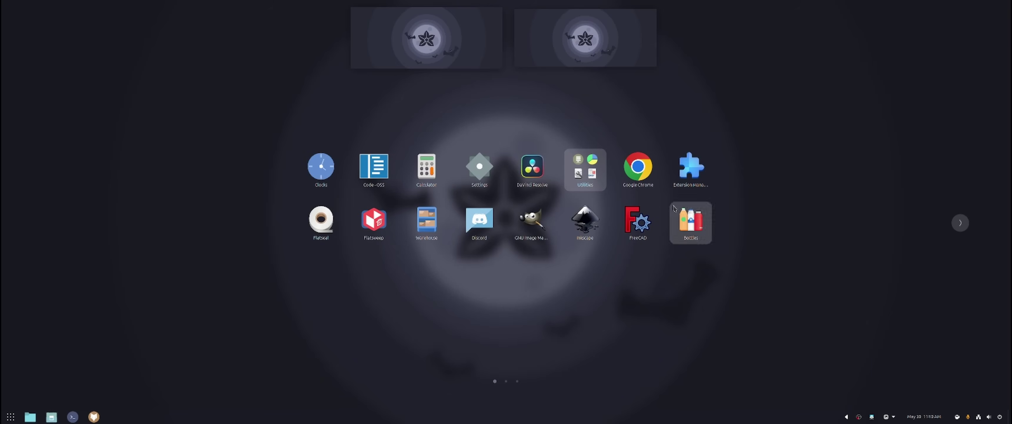
{"action": "left_click", "coordinate": [547, 226]}
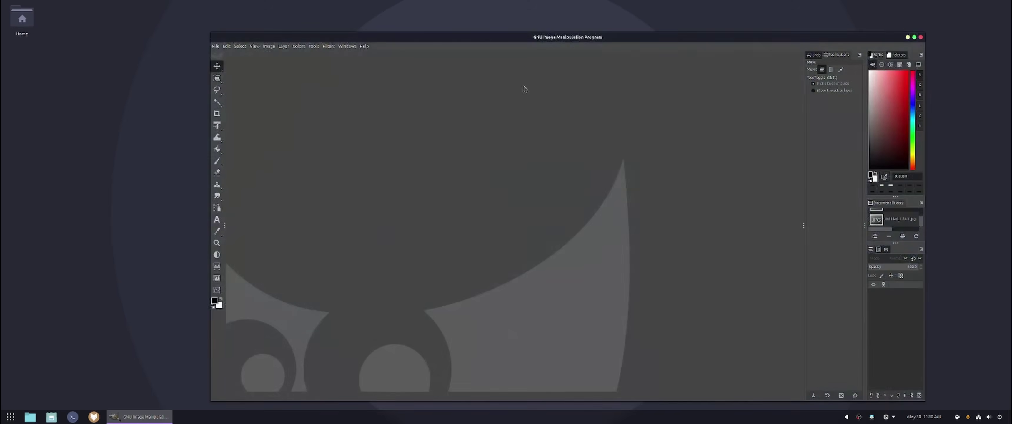
{"action": "left_click_drag", "start_coordinate": [576, 40], "coordinate": [395, 21]}
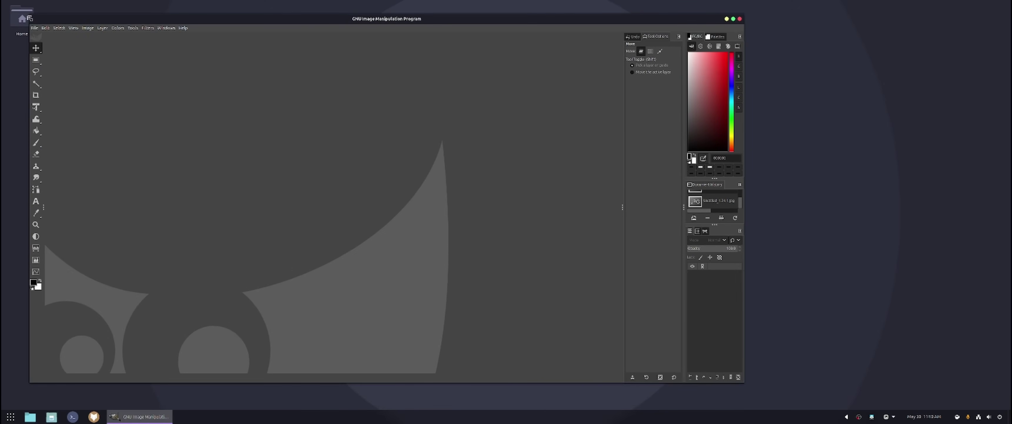
{"action": "left_click_drag", "start_coordinate": [30, 18], "coordinate": [255, 102]}
{"action": "left_click_drag", "start_coordinate": [424, 105], "coordinate": [228, 85]}
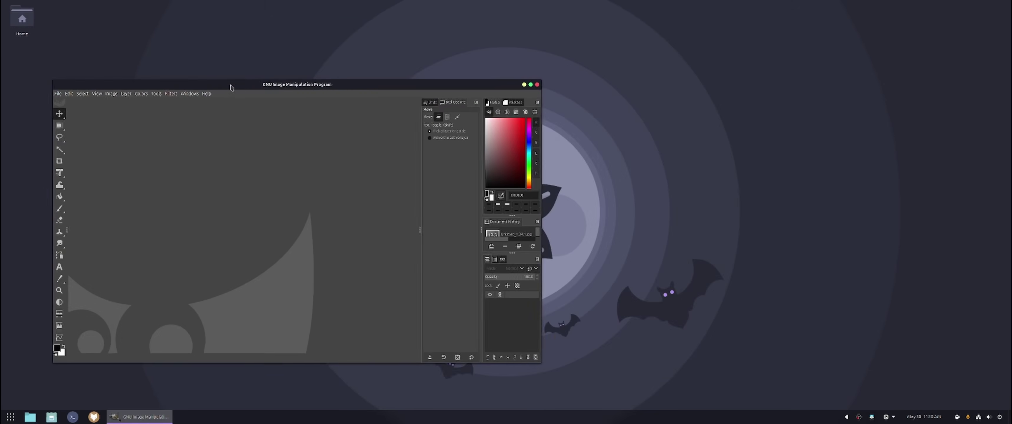
{"action": "left_click", "coordinate": [204, 94]}
{"action": "mouse_move", "coordinate": [154, 94]}
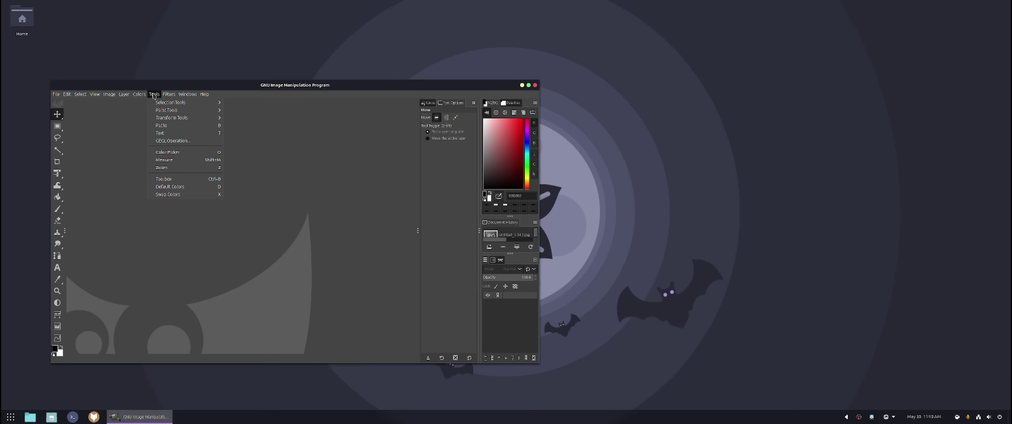
{"action": "left_click", "coordinate": [281, 83]}
{"action": "left_click_drag", "start_coordinate": [285, 78], "coordinate": [291, 33]}
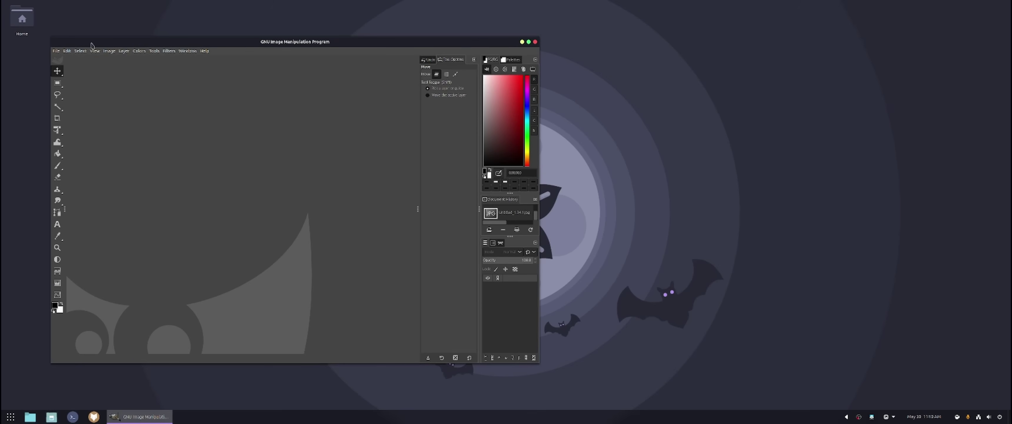
{"action": "left_click_drag", "start_coordinate": [205, 41], "coordinate": [206, 53]}
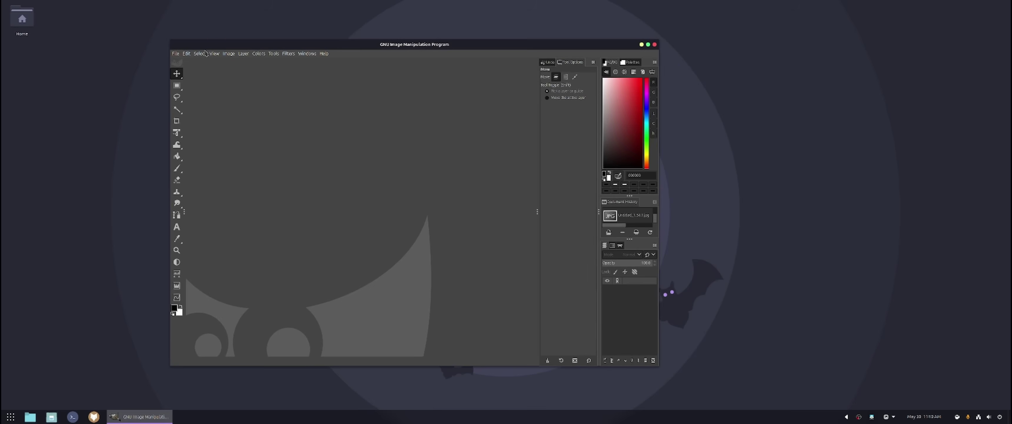
{"action": "left_click", "coordinate": [175, 54]}
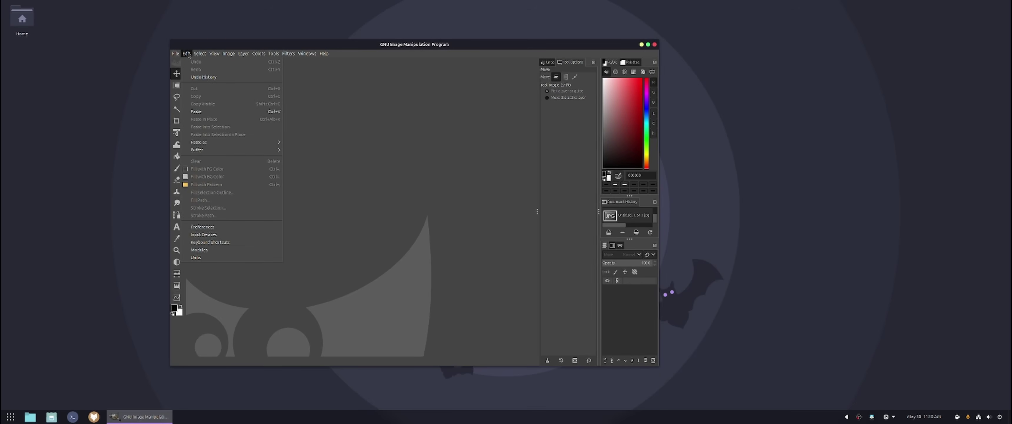
{"action": "key", "text": "Escape"}
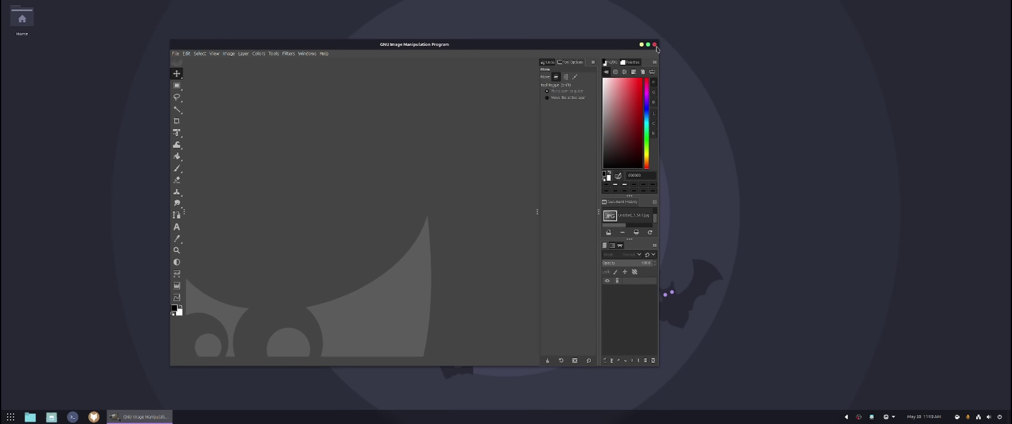
{"action": "left_click", "coordinate": [655, 44]}
{"action": "key", "text": "super+a"}
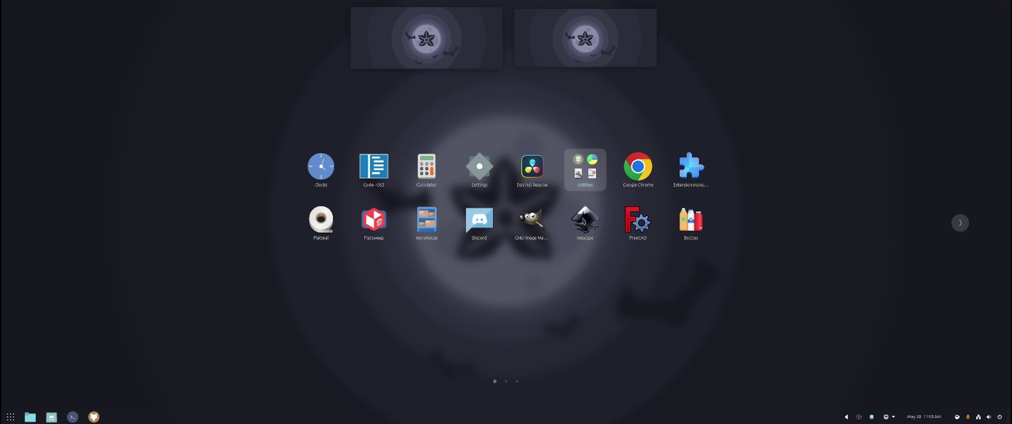
Launch Bottles, start a Custom bottle, check the runner list, and cancel without creating it
{"action": "left_click", "coordinate": [676, 224]}
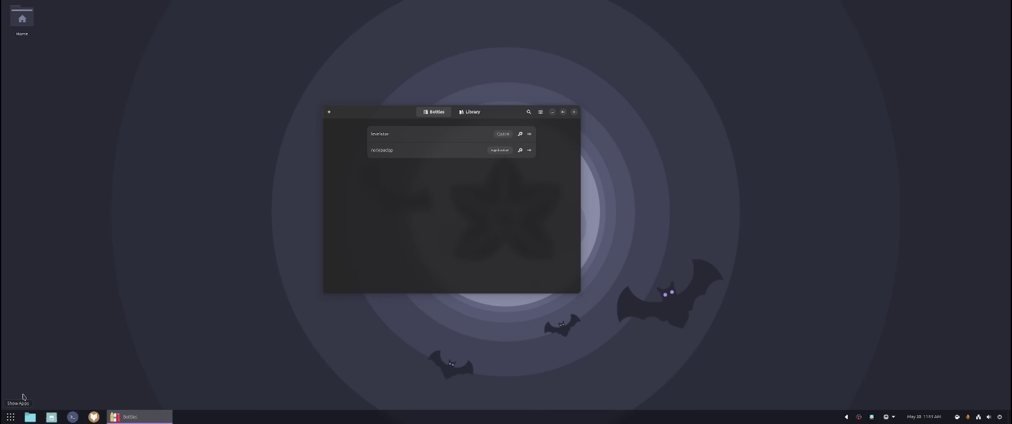
{"action": "key", "text": "ctrl+n"}
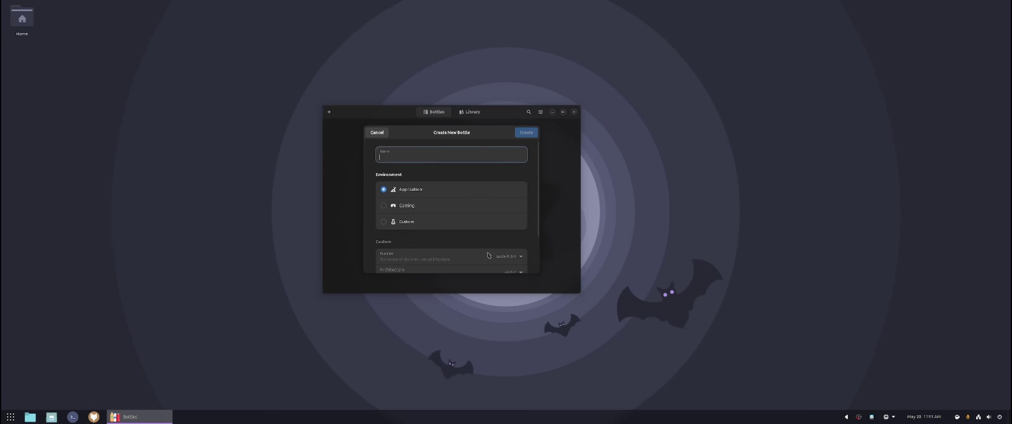
{"action": "scroll", "coordinate": [507, 236], "scroll_direction": "down", "scroll_amount": 2}
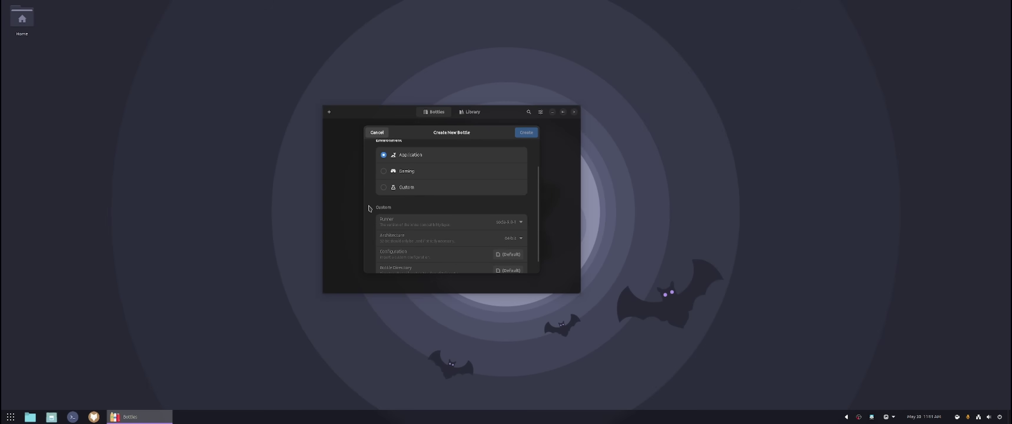
{"action": "left_click", "coordinate": [383, 187]}
{"action": "left_click", "coordinate": [512, 222]}
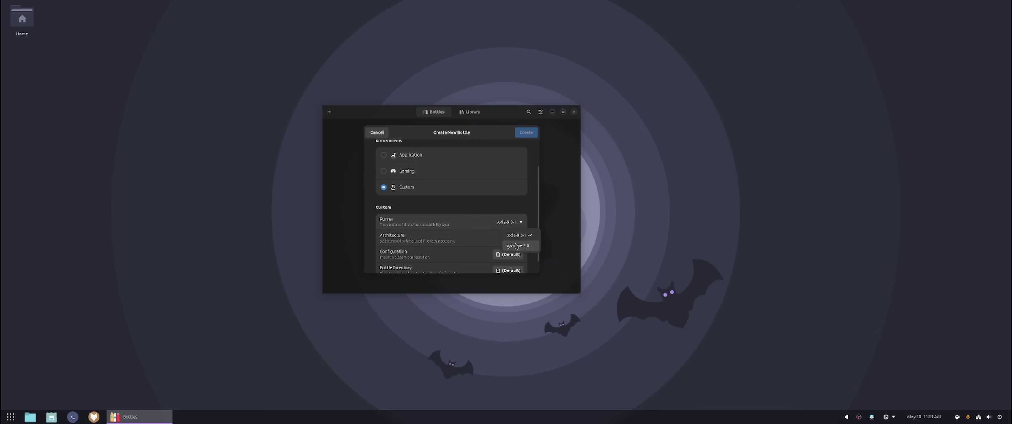
{"action": "left_click", "coordinate": [470, 234]}
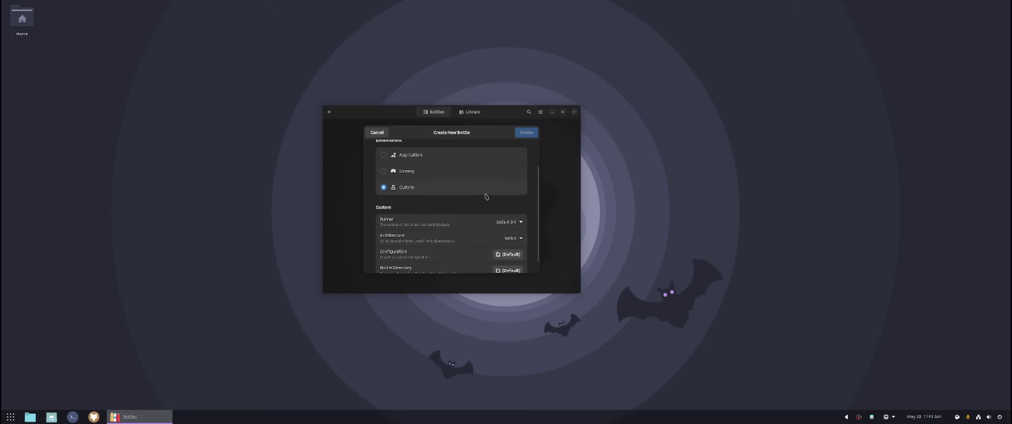
{"action": "scroll", "coordinate": [484, 197], "scroll_direction": "up", "scroll_amount": 2}
{"action": "left_click", "coordinate": [377, 132]}
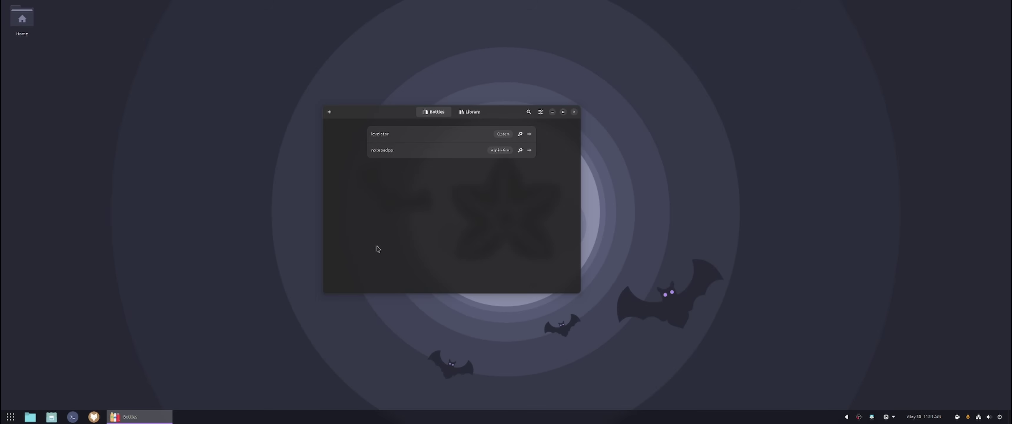
Launch Notepad++ from the app grid and move its window to the left
{"action": "left_click", "coordinate": [10, 417]}
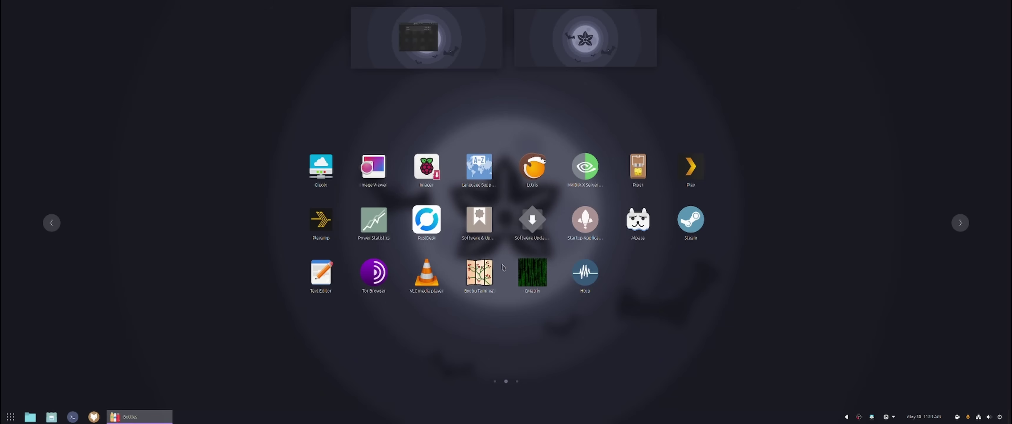
{"action": "scroll", "coordinate": [503, 267], "scroll_direction": "down", "scroll_amount": 1}
{"action": "left_click", "coordinate": [383, 222]}
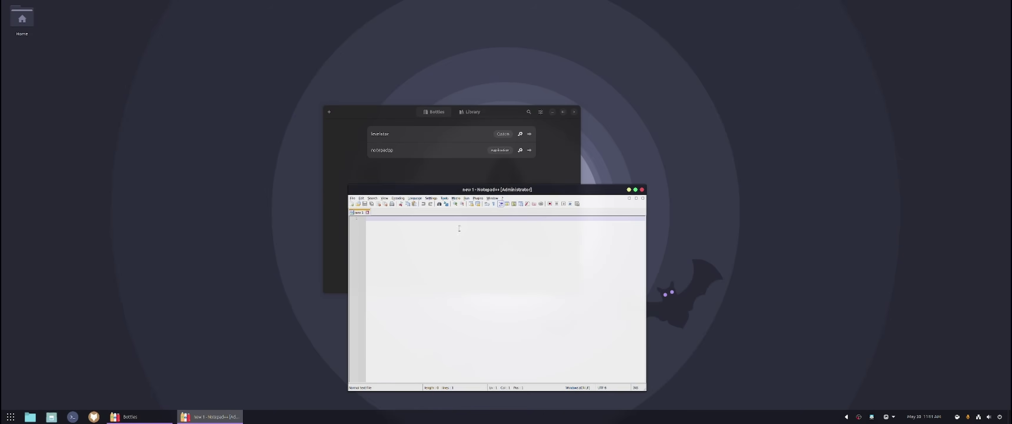
{"action": "left_click_drag", "start_coordinate": [417, 194], "coordinate": [208, 184]}
Show the Bottles Library with its two entries, then close both windows
{"action": "left_click", "coordinate": [355, 117]}
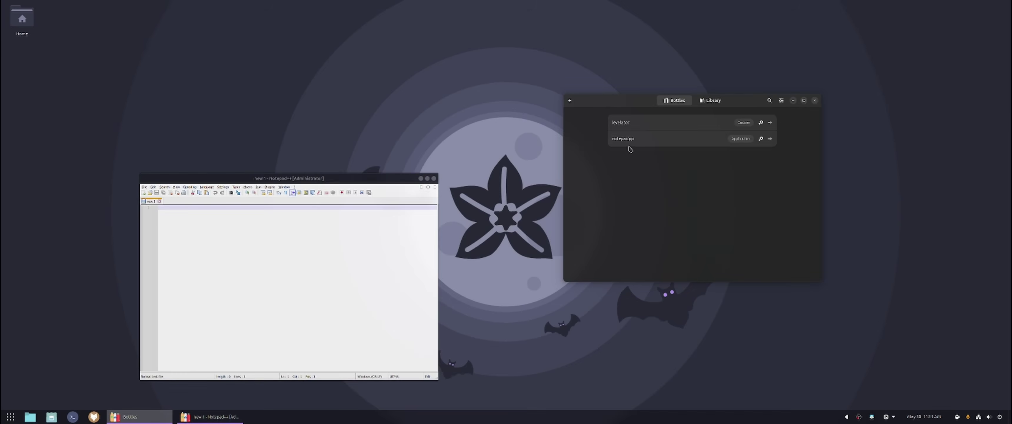
{"action": "left_click", "coordinate": [711, 100]}
{"action": "mouse_move", "coordinate": [666, 159]}
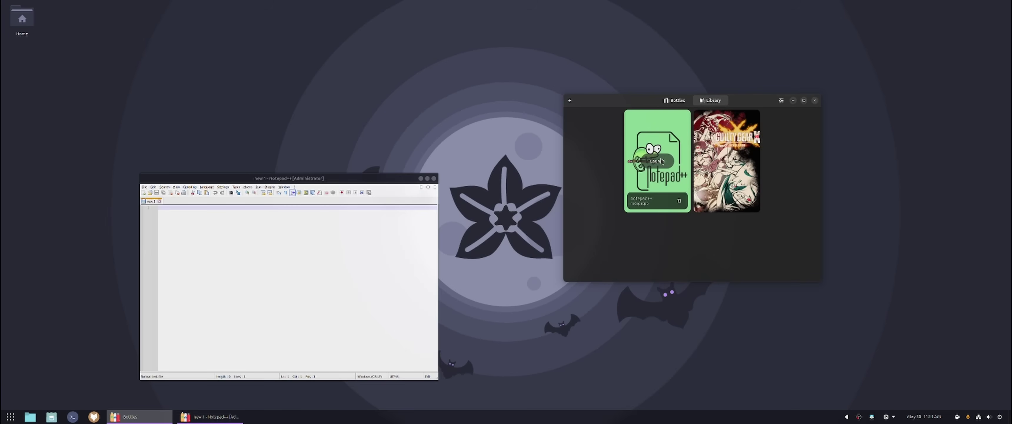
{"action": "mouse_move", "coordinate": [726, 165]}
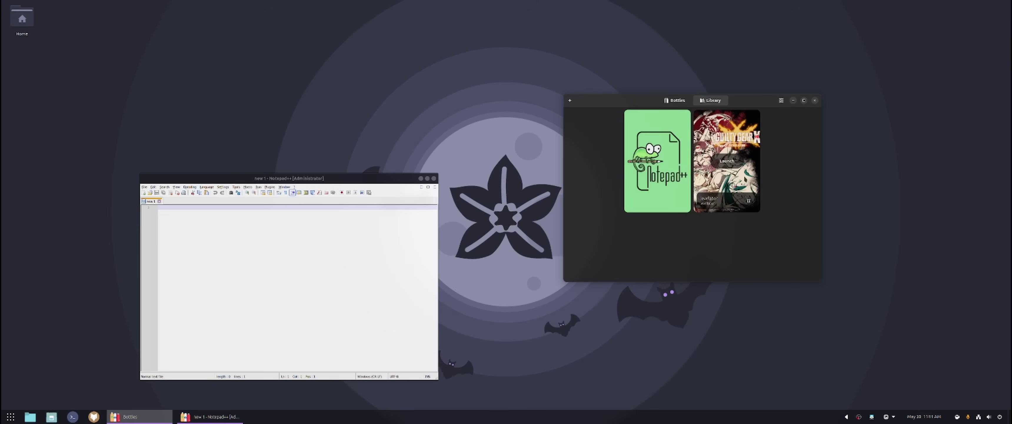
{"action": "left_click", "coordinate": [815, 100]}
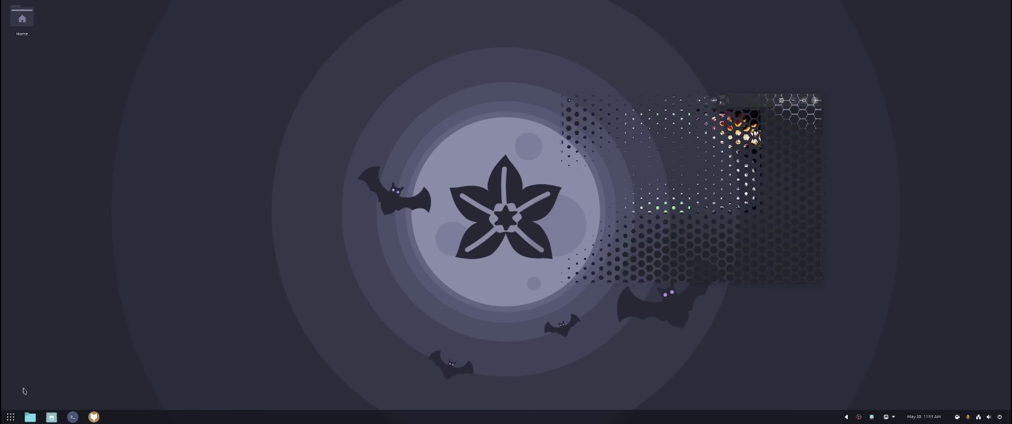
{"action": "left_click", "coordinate": [12, 416]}
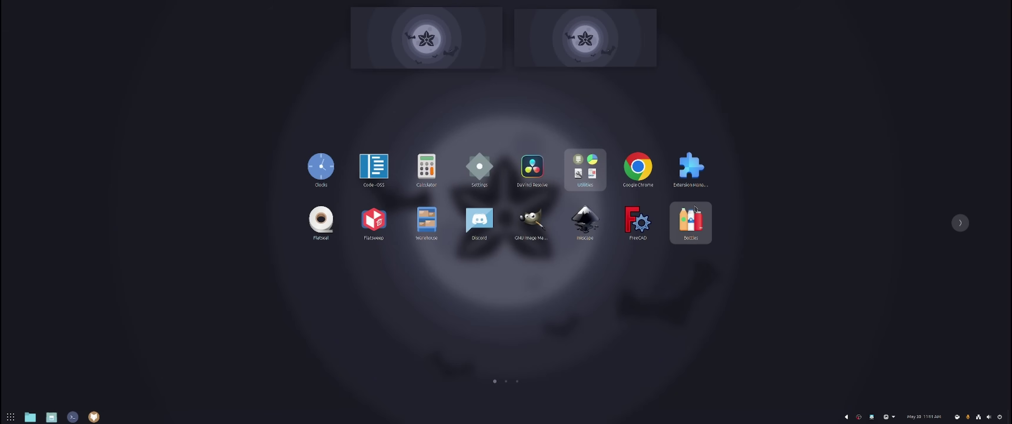
Run winecfg in a terminal, then close the Wine configuration window
{"action": "left_click", "coordinate": [72, 417]}
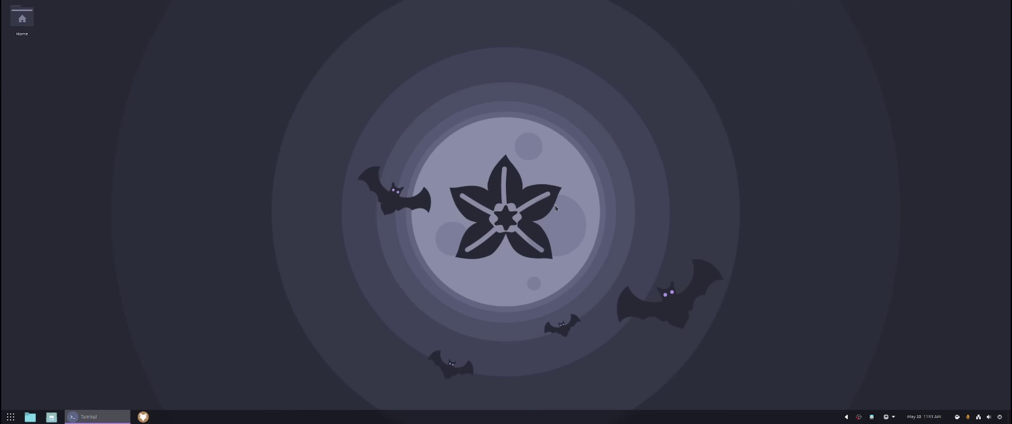
{"action": "type", "text": "wine"}
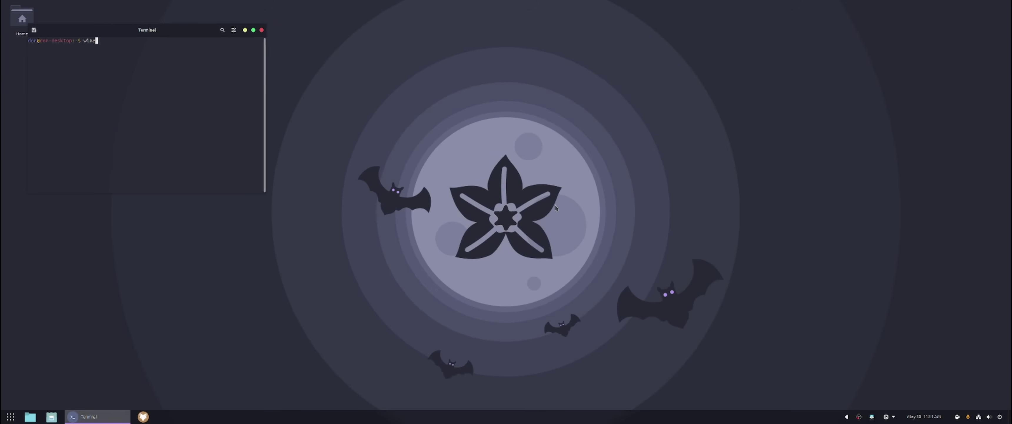
{"action": "type", "text": "cfg"}
{"action": "key", "text": "Return"}
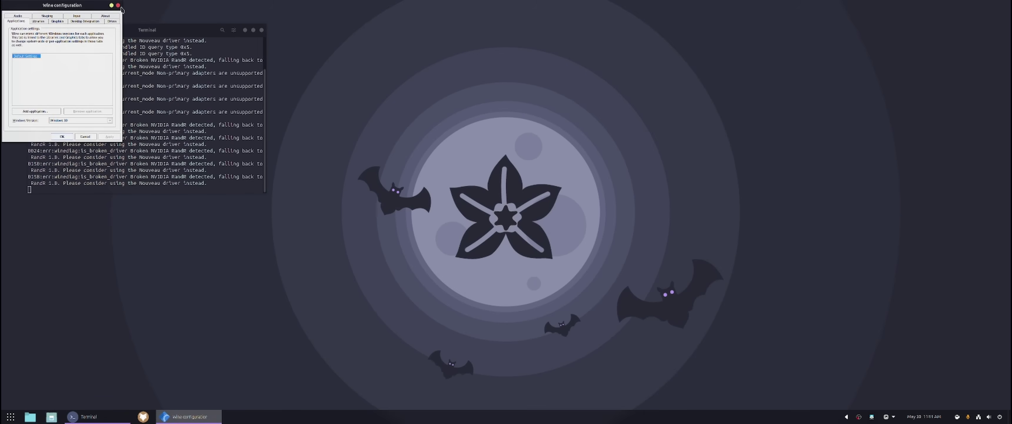
{"action": "left_click", "coordinate": [118, 5]}
Launch Lutris from page 2 of the application grid
{"action": "key", "text": "super+a"}
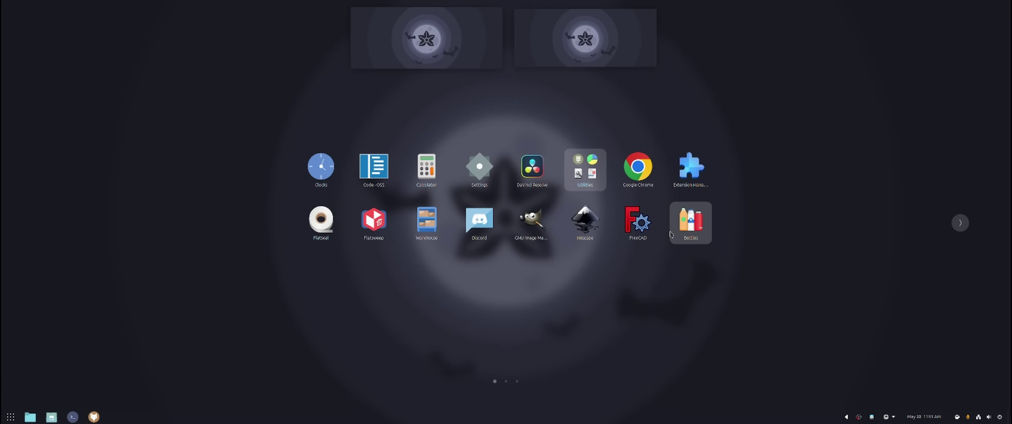
{"action": "scroll", "coordinate": [691, 173], "scroll_direction": "down", "scroll_amount": 1}
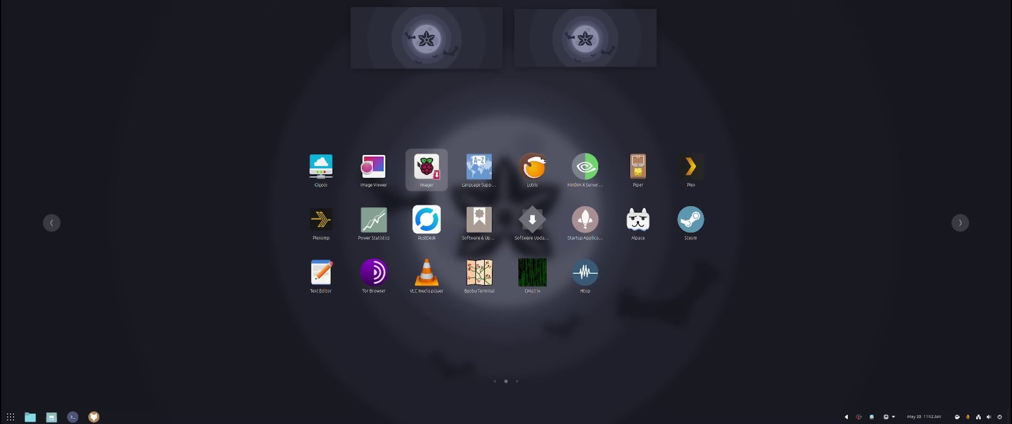
{"action": "left_click", "coordinate": [530, 172]}
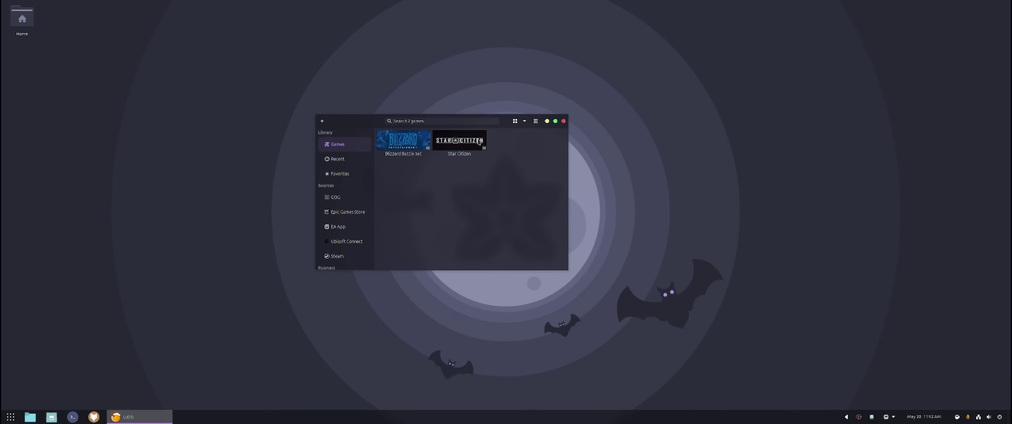
Close the Lutris window and bring up the application grid
{"action": "left_click", "coordinate": [564, 121]}
{"action": "left_click", "coordinate": [11, 416]}
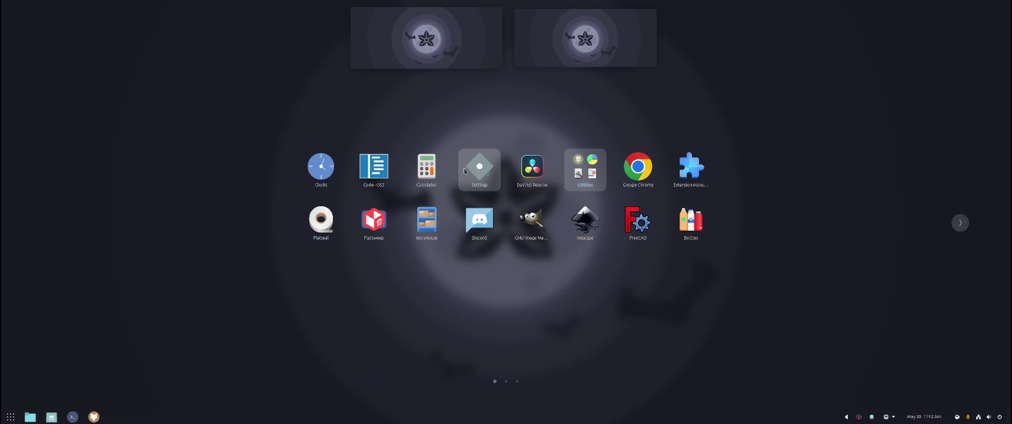
Launch Plexamp from grid page 2, close it, then launch Alpaca
{"action": "scroll", "coordinate": [465, 171], "scroll_direction": "down", "scroll_amount": 1}
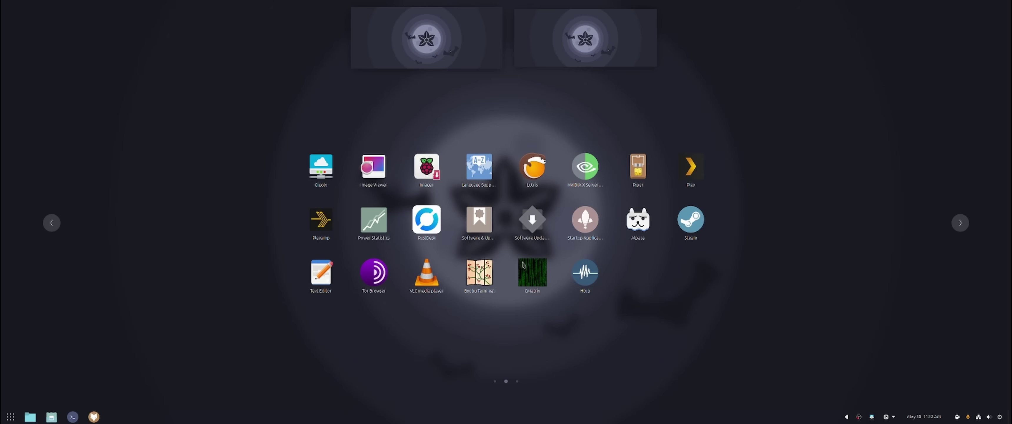
{"action": "left_click", "coordinate": [601, 138]}
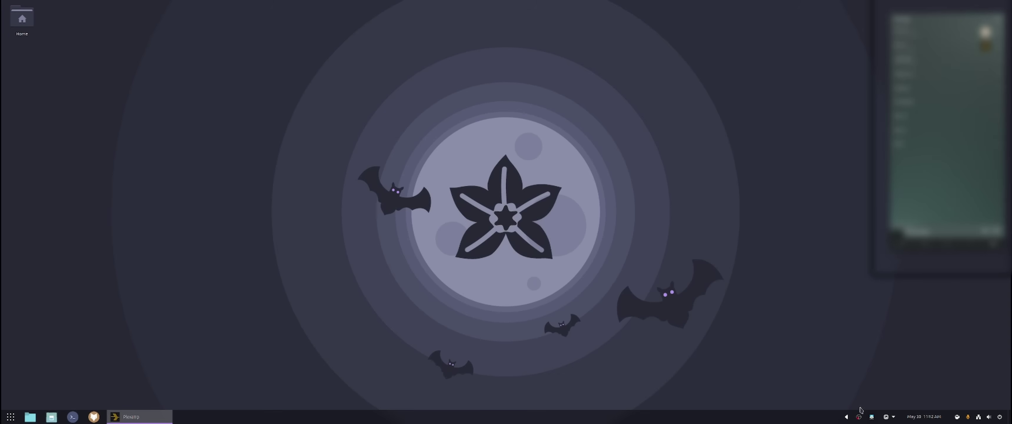
{"action": "left_click", "coordinate": [968, 419]}
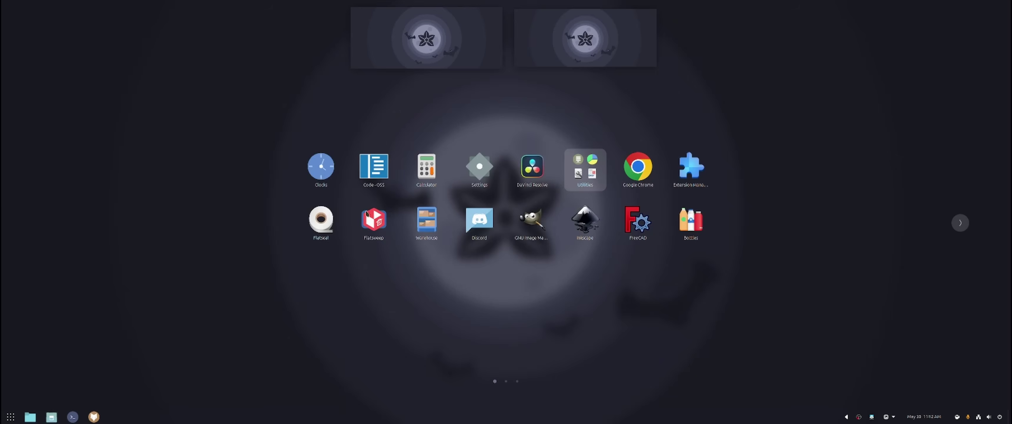
{"action": "left_click", "coordinate": [11, 417]}
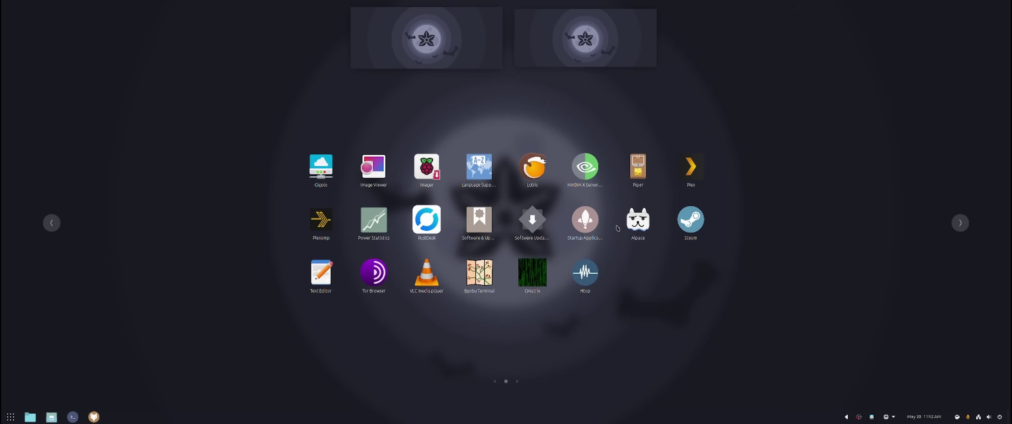
{"action": "left_click", "coordinate": [649, 227]}
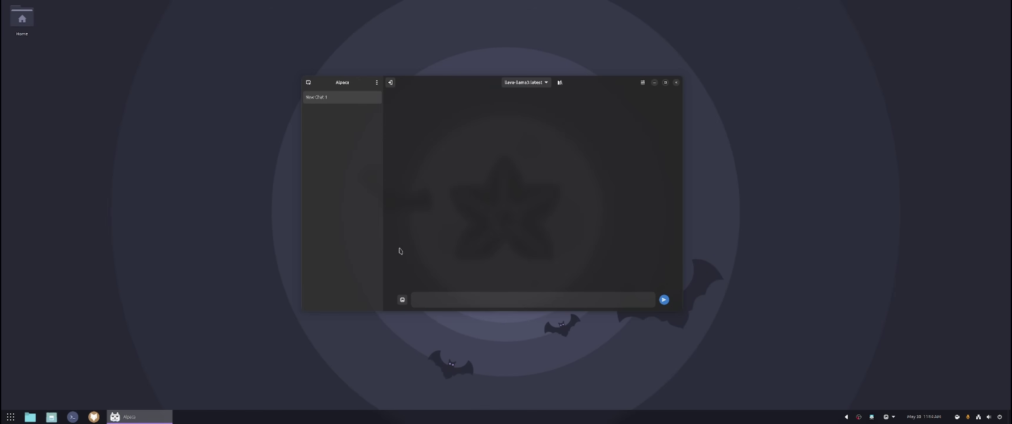
Attach orange.jpg to the Alpaca chat and send the question about it
{"action": "left_click", "coordinate": [402, 299]}
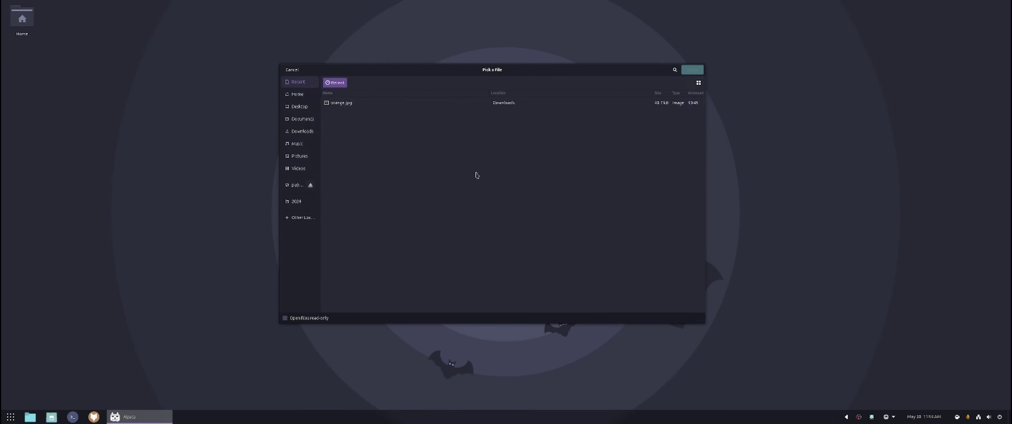
{"action": "left_click", "coordinate": [350, 98]}
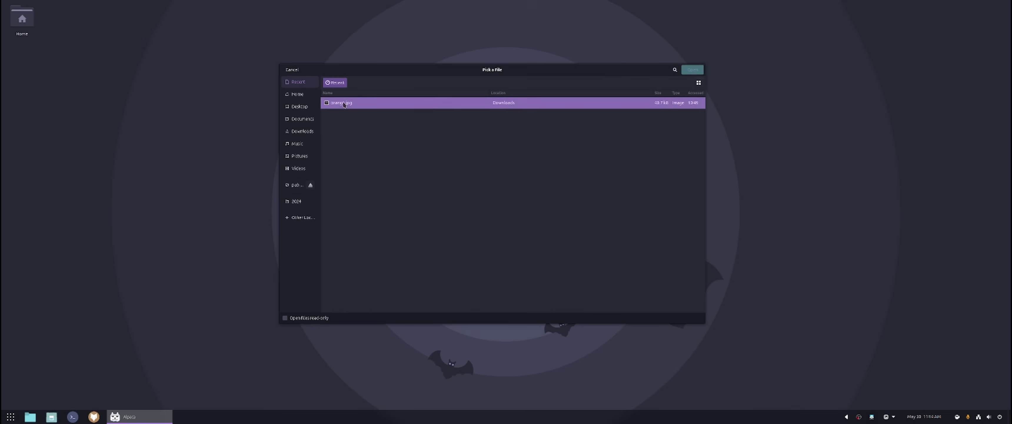
{"action": "left_click", "coordinate": [700, 71]}
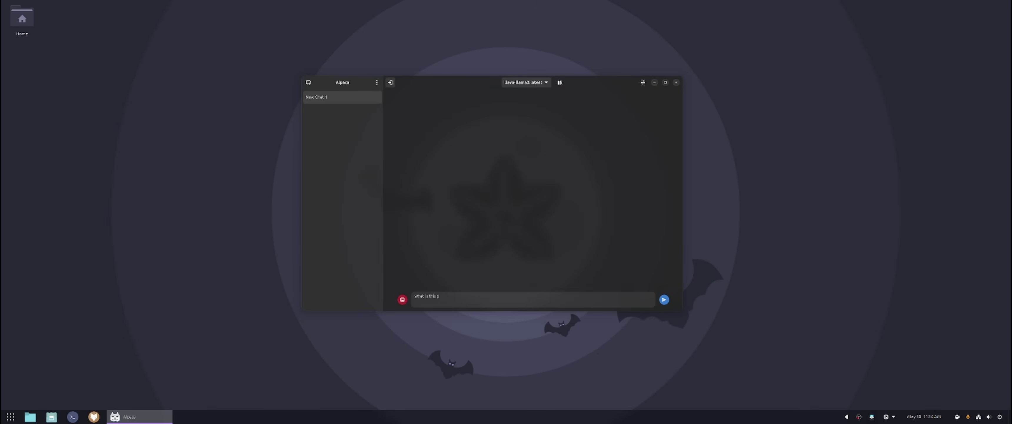
{"action": "key", "text": "Return"}
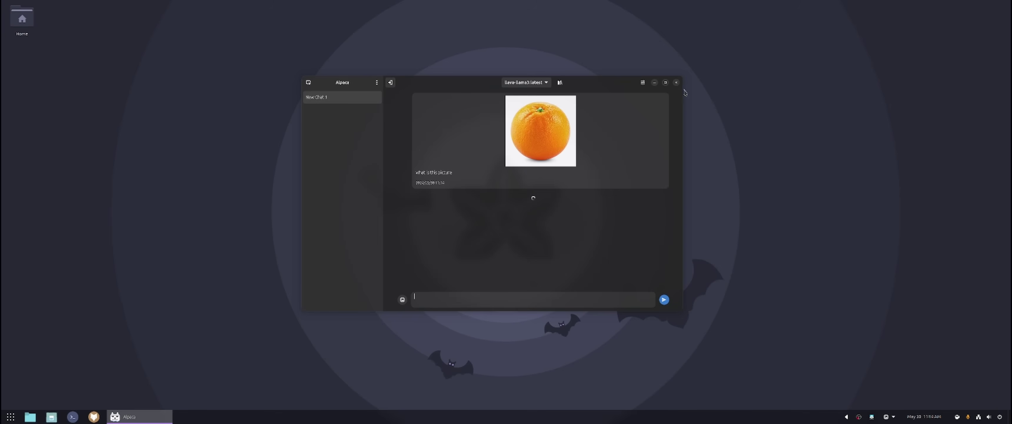
Browse Manage models, cancel the mistral pull, then close Alpaca and show the app grid
{"action": "left_click", "coordinate": [548, 83]}
{"action": "left_click", "coordinate": [547, 83]}
{"action": "left_click", "coordinate": [560, 83]}
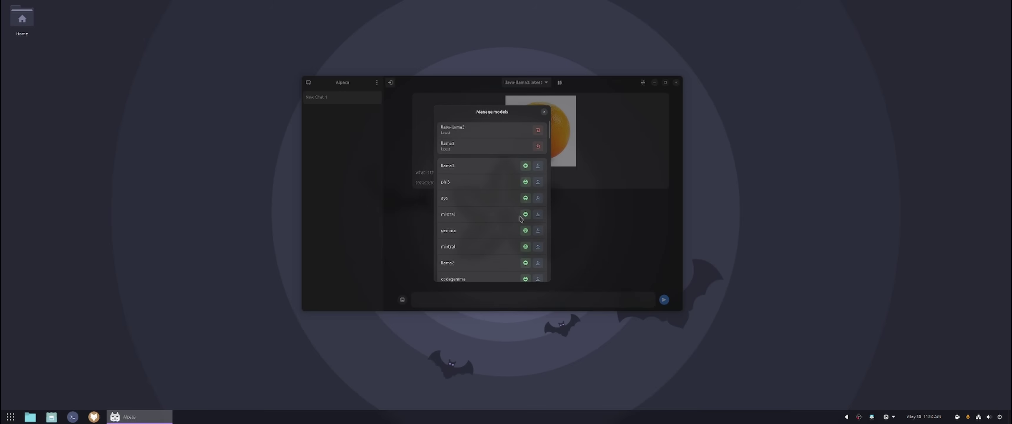
{"action": "left_click", "coordinate": [539, 215]}
{"action": "left_click", "coordinate": [492, 198]}
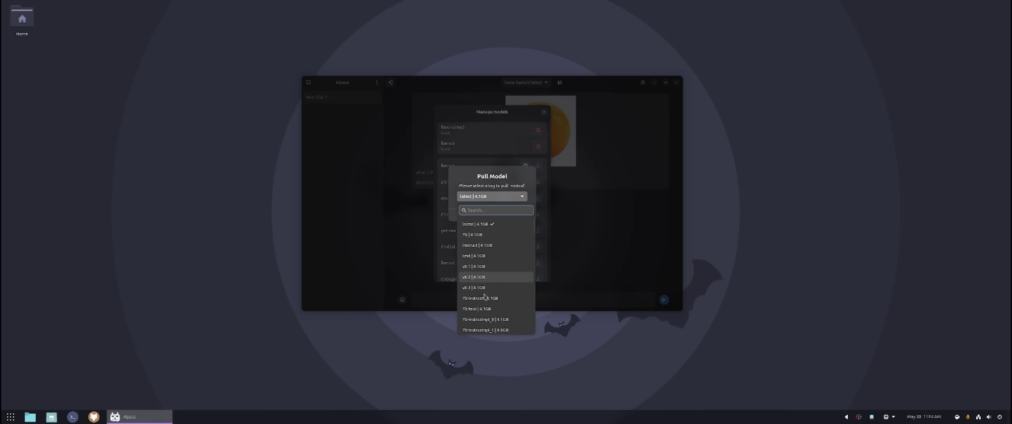
{"action": "left_click", "coordinate": [594, 221]}
{"action": "left_click", "coordinate": [470, 213]}
{"action": "left_click", "coordinate": [543, 115]}
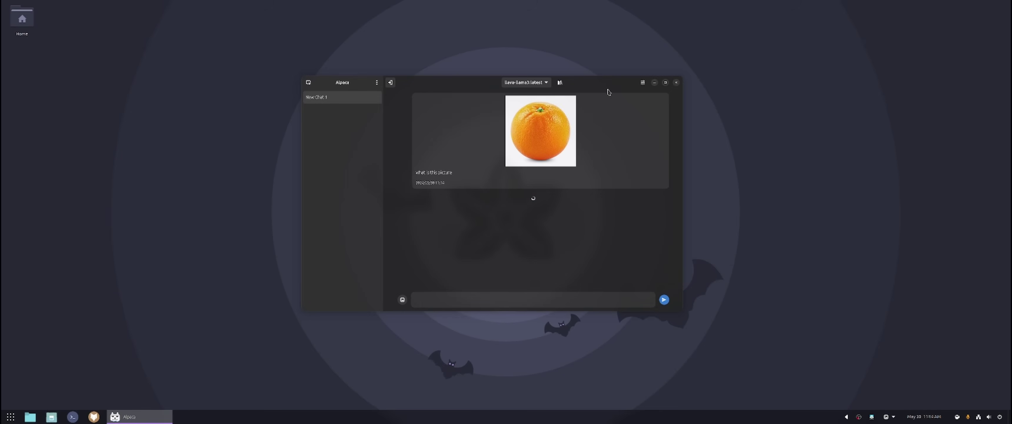
{"action": "left_click", "coordinate": [676, 82]}
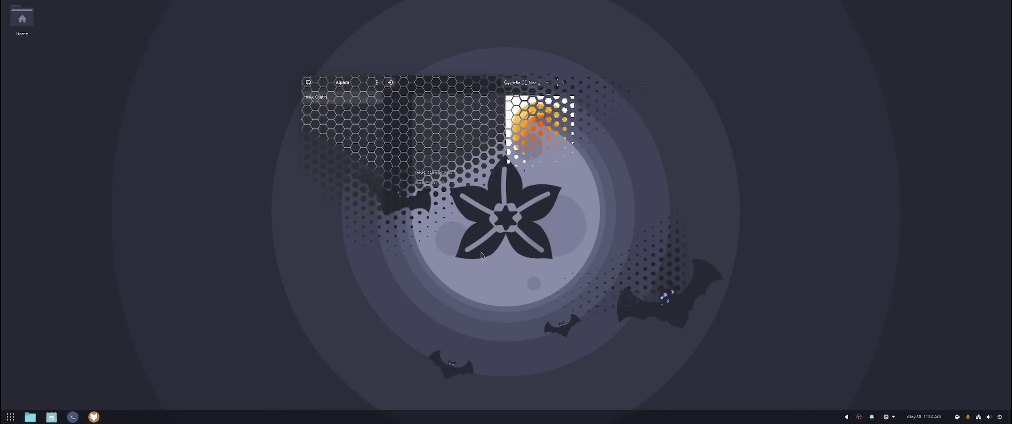
{"action": "left_click", "coordinate": [6, 420]}
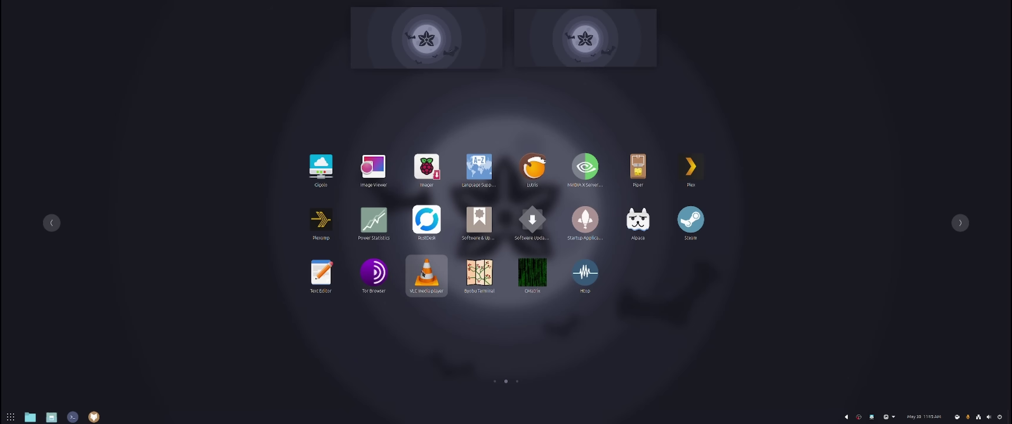
Launch StreamController, dismiss it, then reopen it from Quick Settings Background Apps
{"action": "left_click", "coordinate": [51, 222]}
{"action": "left_click", "coordinate": [379, 159]}
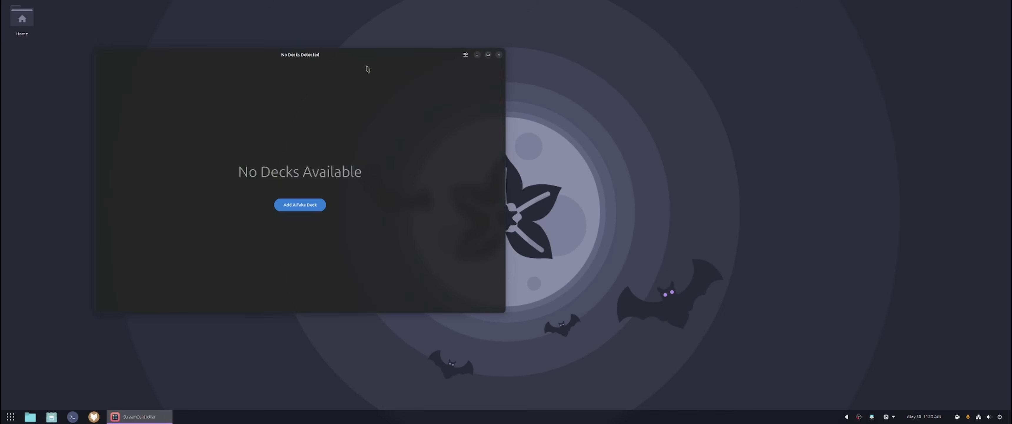
{"action": "key", "text": "super"}
{"action": "left_click", "coordinate": [965, 416]}
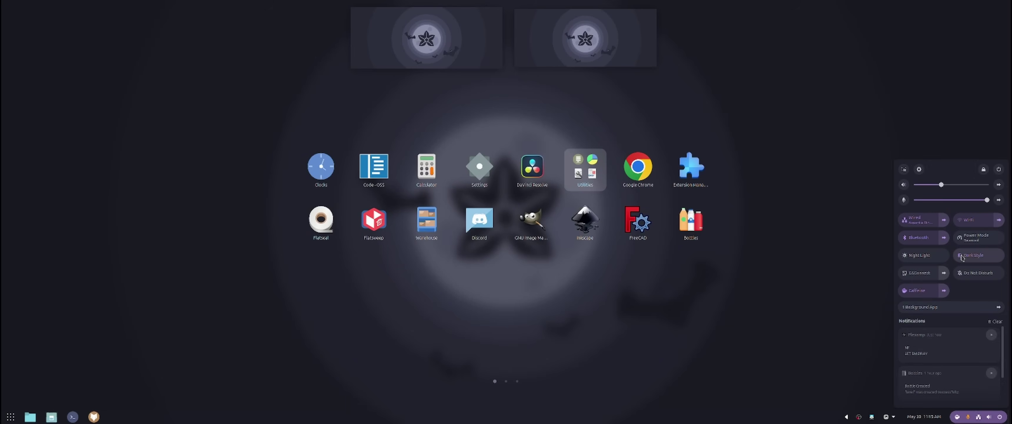
{"action": "left_click", "coordinate": [915, 306]}
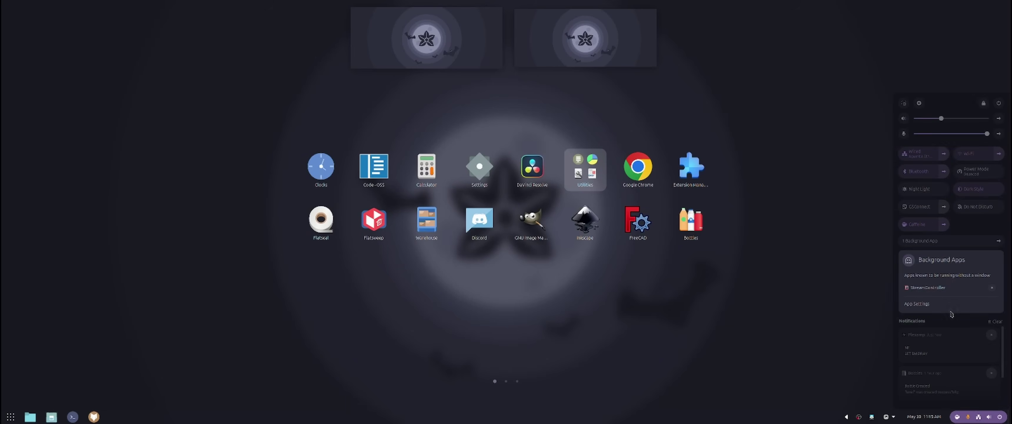
{"action": "left_click", "coordinate": [927, 287]}
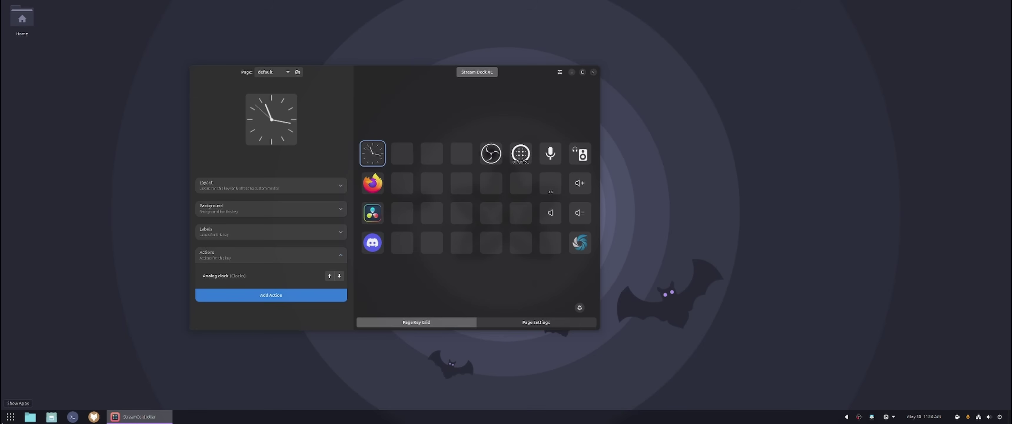
Bring the StreamController window back to the front via the application grid
{"action": "left_click", "coordinate": [10, 416]}
{"action": "scroll", "coordinate": [484, 262], "scroll_direction": "down", "scroll_amount": 2}
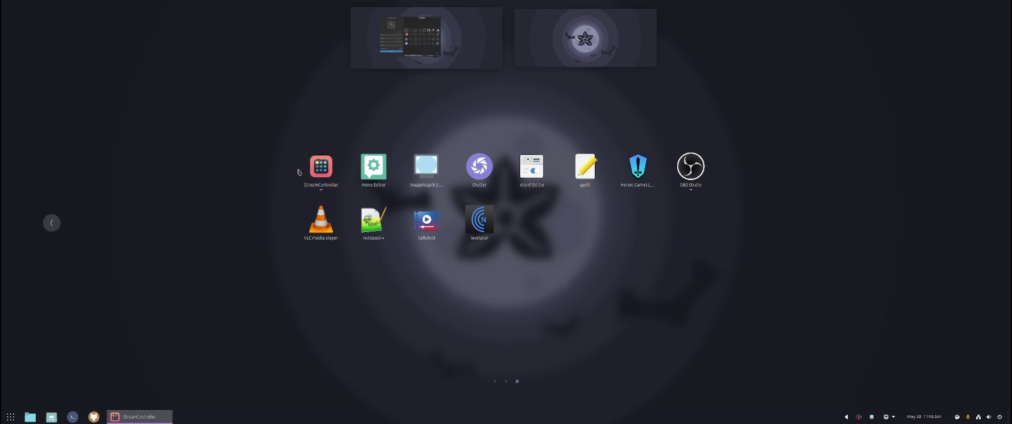
{"action": "left_click", "coordinate": [322, 172]}
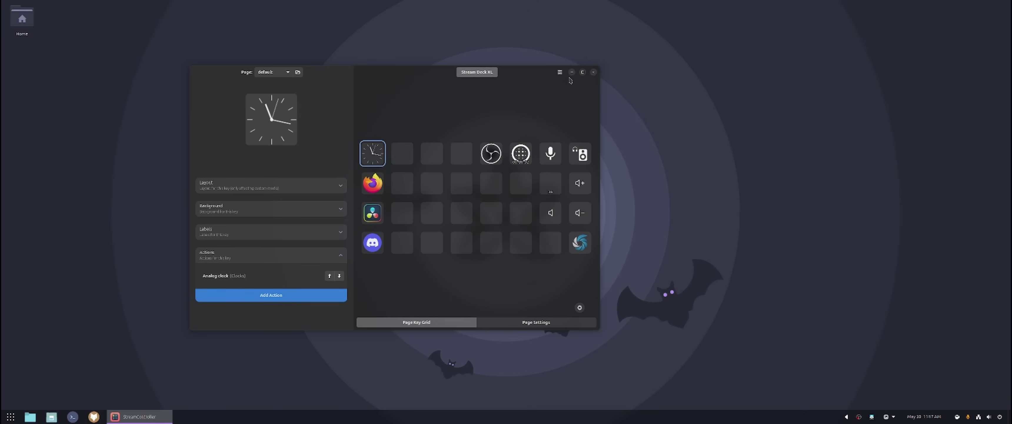
Browse StreamController's plugin store from the main menu, then close it
{"action": "left_click", "coordinate": [560, 73]}
{"action": "left_click", "coordinate": [559, 89]}
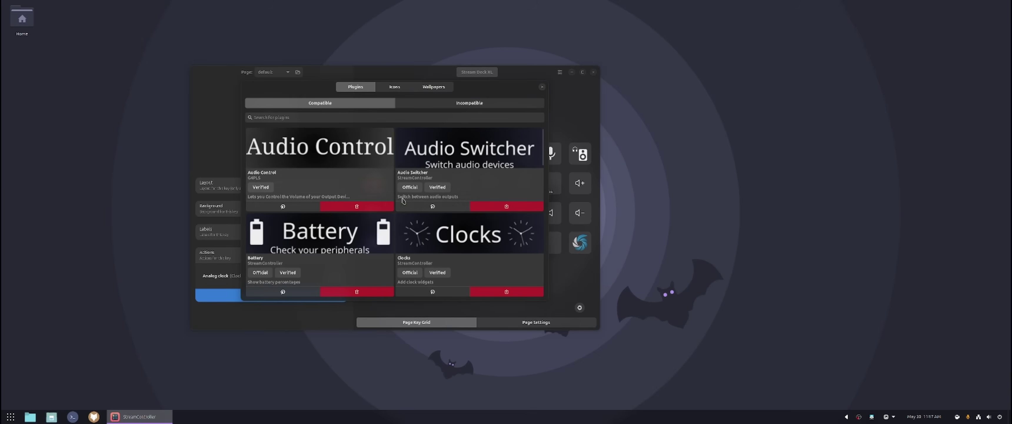
{"action": "scroll", "coordinate": [446, 203], "scroll_direction": "down", "scroll_amount": 5}
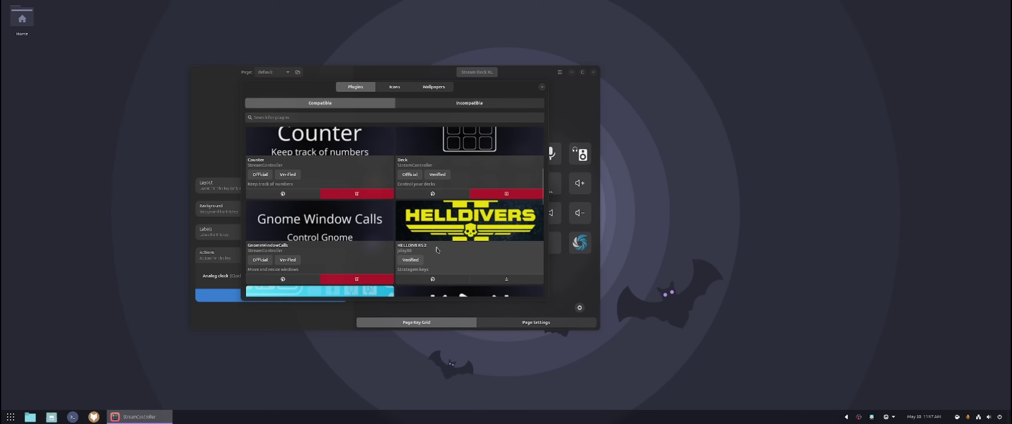
{"action": "scroll", "coordinate": [489, 236], "scroll_direction": "down", "scroll_amount": 4}
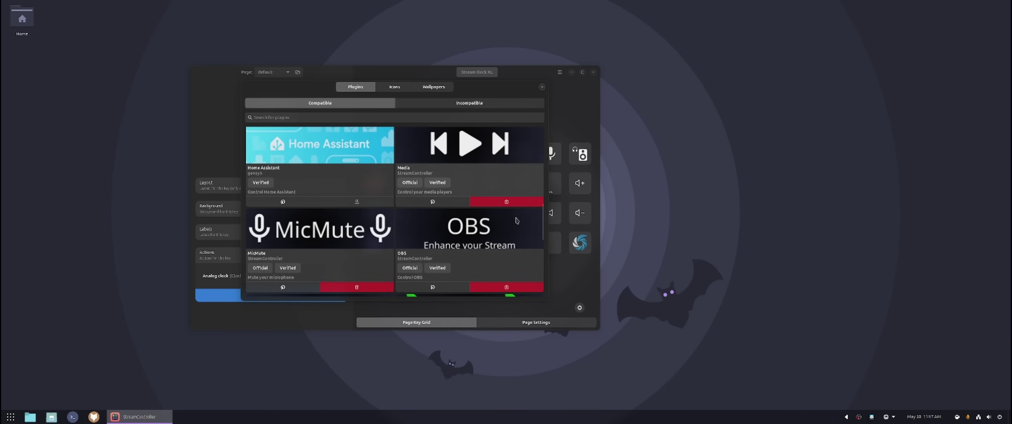
{"action": "left_click", "coordinate": [542, 86]}
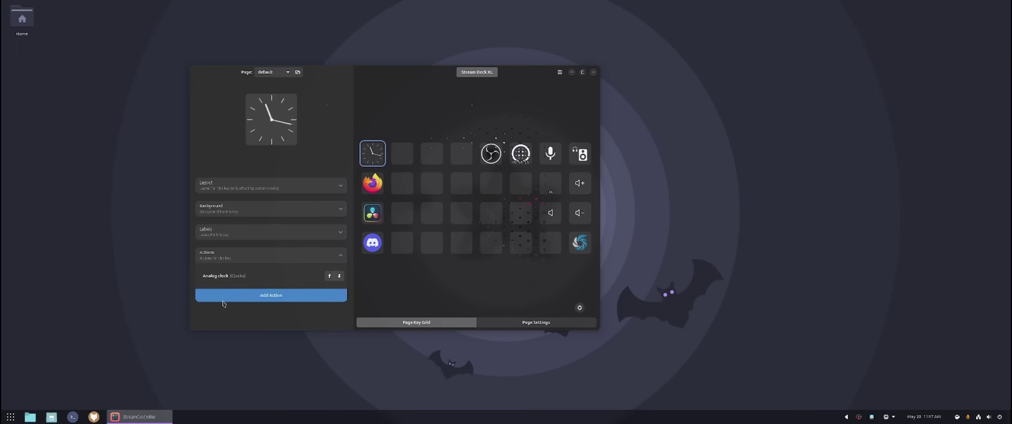
View the Add Action list for the second key, go back, and close StreamController
{"action": "left_click", "coordinate": [244, 296]}
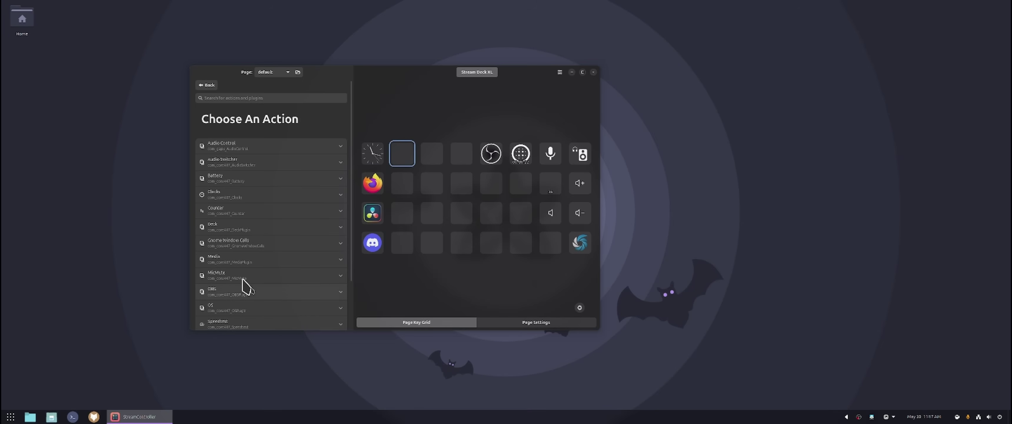
{"action": "left_click", "coordinate": [208, 85]}
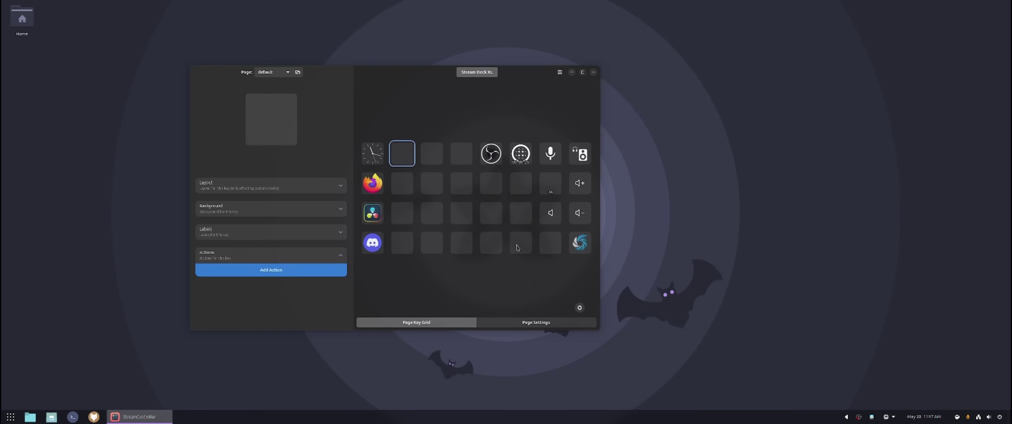
{"action": "left_click", "coordinate": [593, 72]}
Change Heroic's library filter to list all 330 games, scroll through, then close it
{"action": "left_click", "coordinate": [637, 175]}
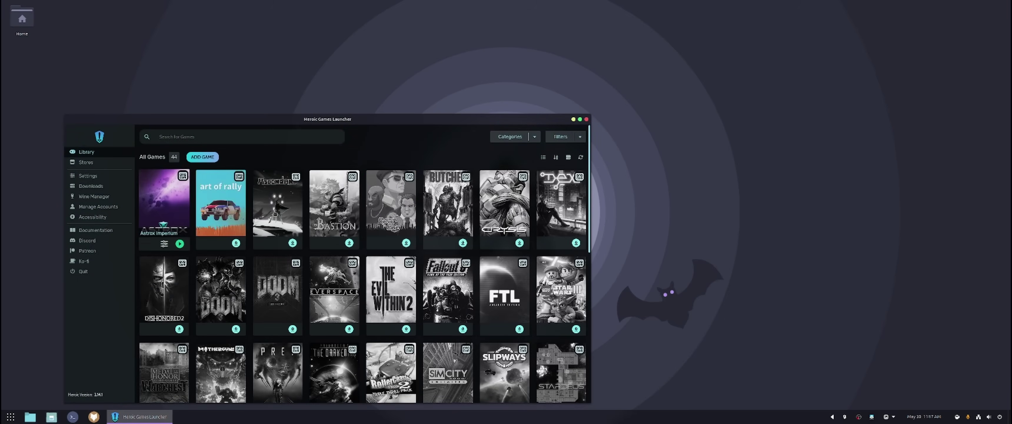
{"action": "scroll", "coordinate": [395, 265], "scroll_direction": "down", "scroll_amount": 8}
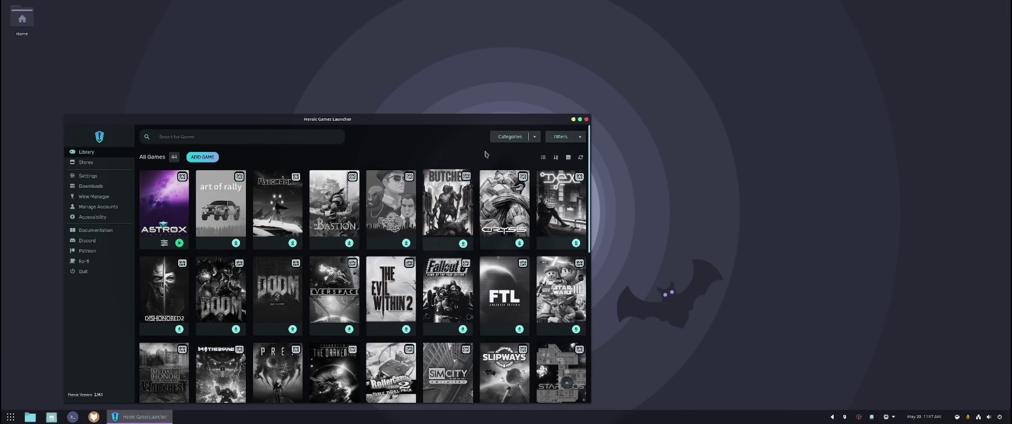
{"action": "left_click", "coordinate": [560, 137]}
{"action": "left_click", "coordinate": [550, 153]}
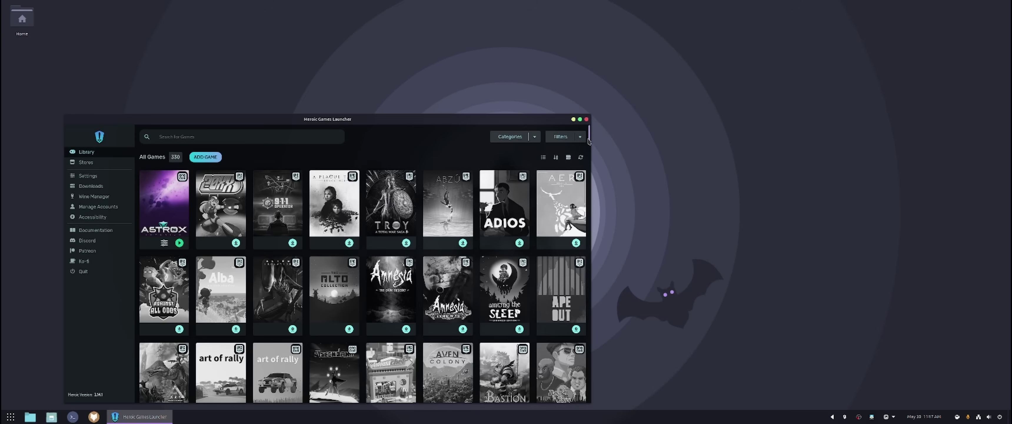
{"action": "scroll", "coordinate": [456, 211], "scroll_direction": "down", "scroll_amount": 20}
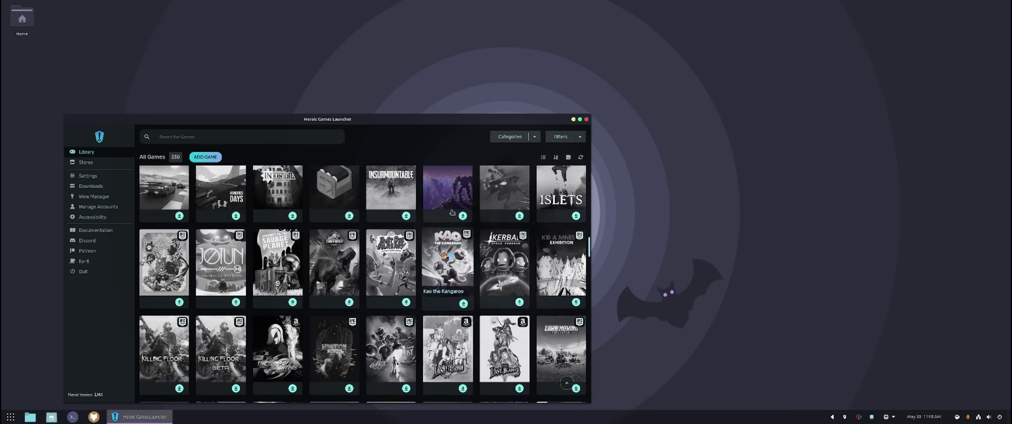
{"action": "scroll", "coordinate": [452, 212], "scroll_direction": "up", "scroll_amount": 20}
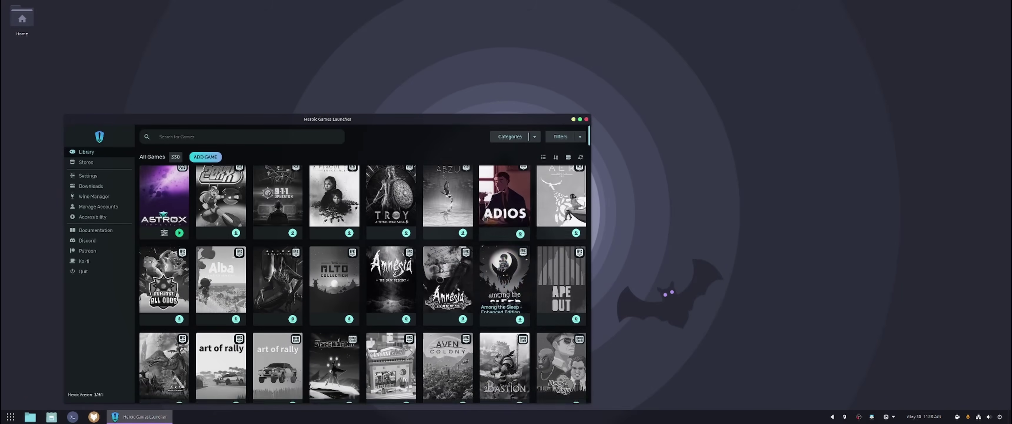
{"action": "left_click", "coordinate": [587, 119]}
Launch Piper from the application grid
{"action": "left_click", "coordinate": [5, 417]}
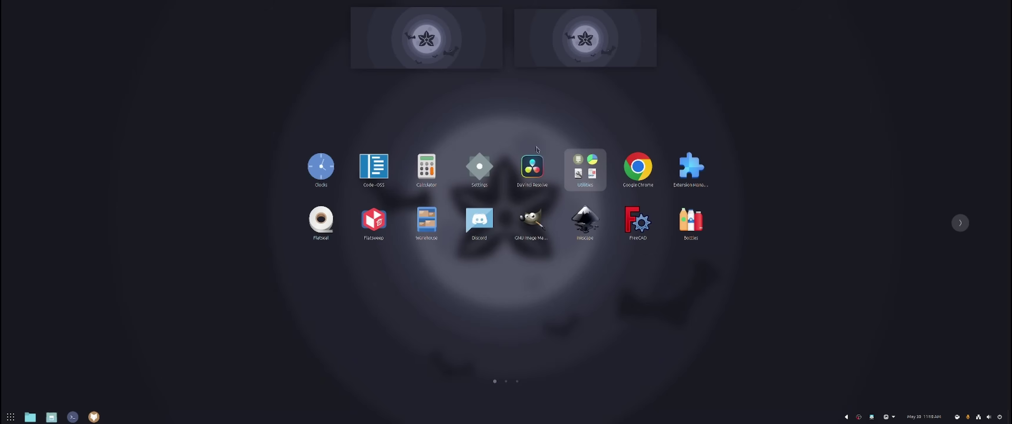
{"action": "scroll", "coordinate": [631, 163], "scroll_direction": "down", "scroll_amount": 2}
{"action": "scroll", "coordinate": [618, 175], "scroll_direction": "up", "scroll_amount": 1}
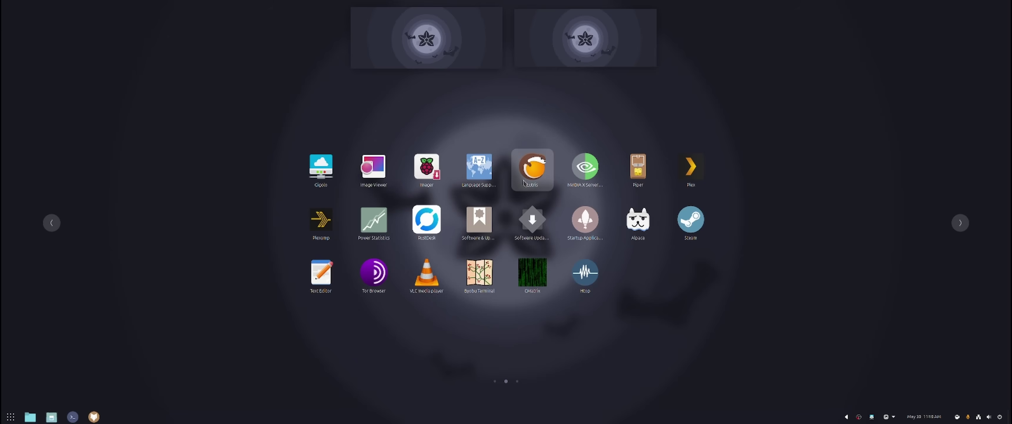
{"action": "left_click", "coordinate": [387, 128]}
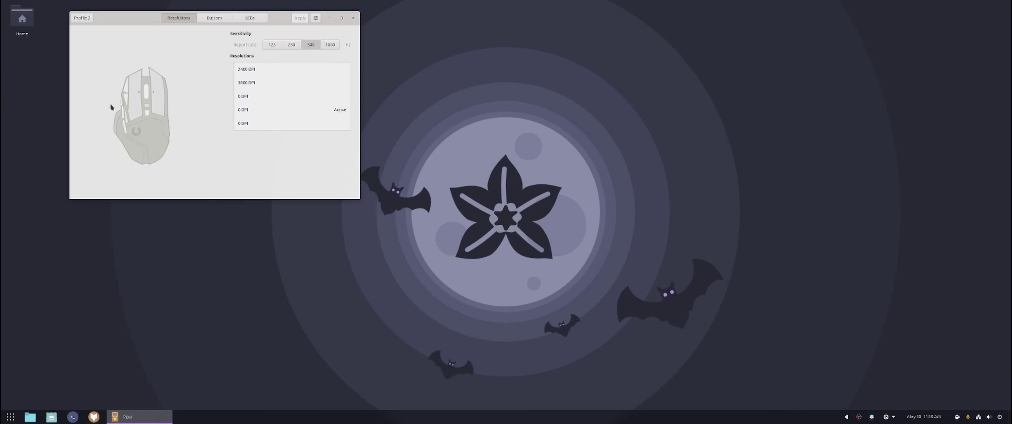
Review Piper's button mappings and LED settings, centre the window, then close Piper
{"action": "left_click", "coordinate": [214, 18]}
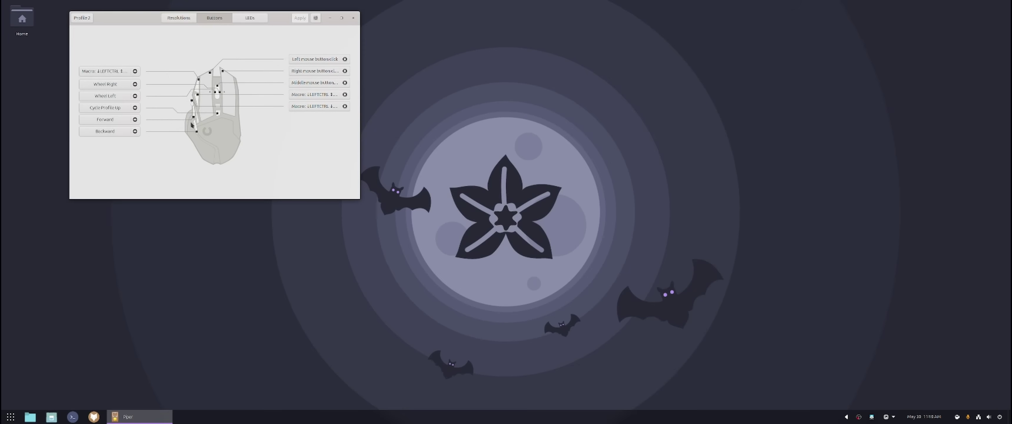
{"action": "left_click_drag", "start_coordinate": [132, 25], "coordinate": [323, 122]}
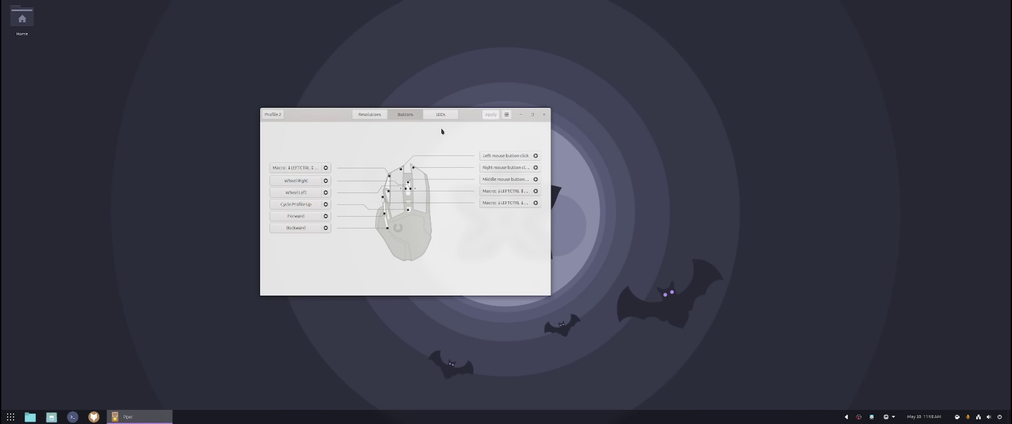
{"action": "left_click", "coordinate": [441, 115]}
{"action": "left_click", "coordinate": [412, 114]}
{"action": "left_click", "coordinate": [545, 113]}
Page through the app grid to page 3 and start a Shutter selection screenshot
{"action": "key", "text": "super"}
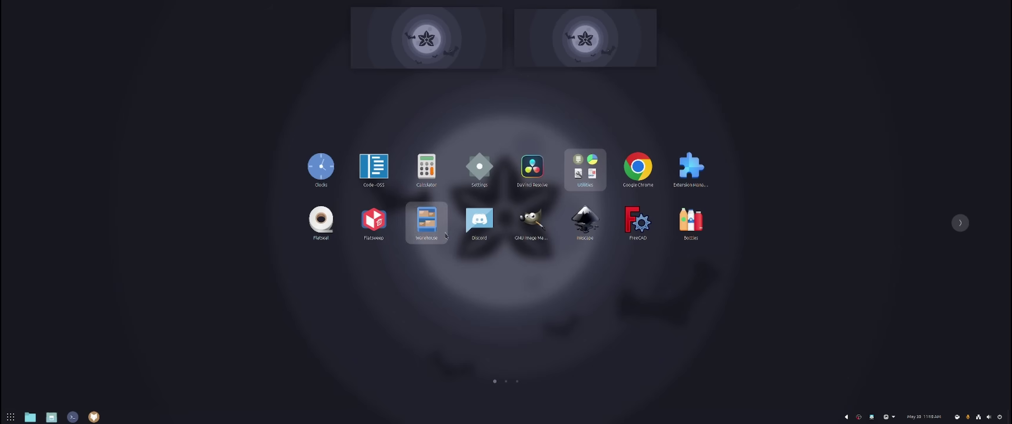
{"action": "scroll", "coordinate": [612, 208], "scroll_direction": "down", "scroll_amount": 1}
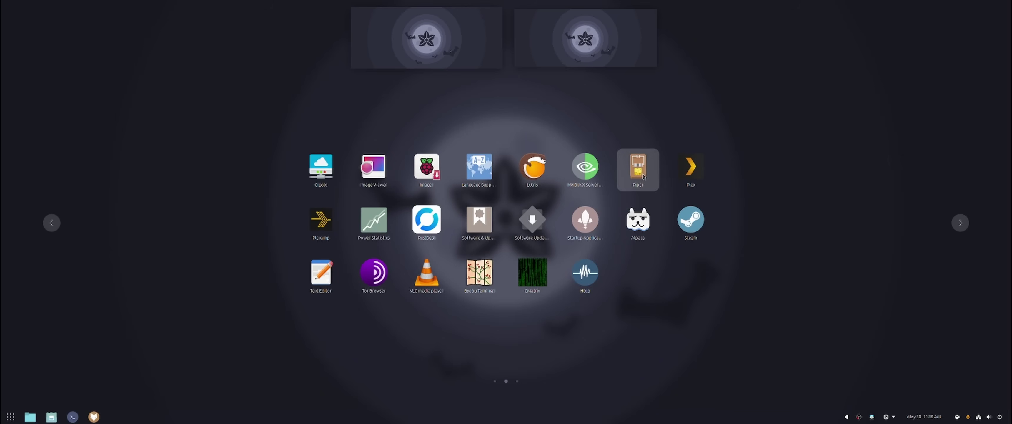
{"action": "scroll", "coordinate": [642, 177], "scroll_direction": "down", "scroll_amount": 1}
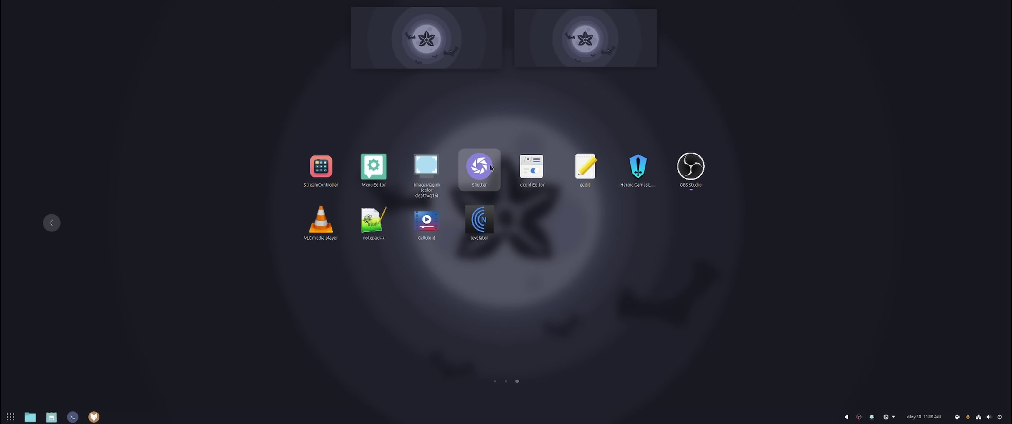
{"action": "left_click", "coordinate": [499, 181]}
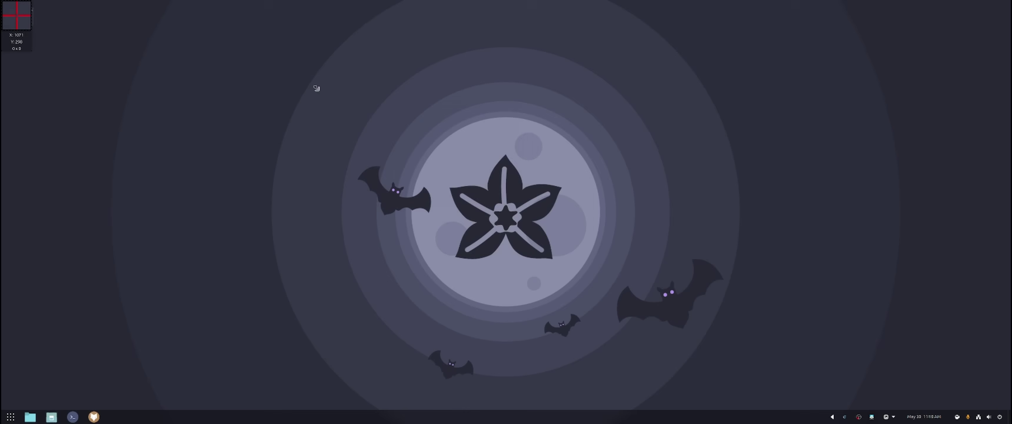
Capture the moon and flower area, annotate it with two red arrows, and close the editor
{"action": "left_click_drag", "start_coordinate": [316, 88], "coordinate": [673, 315]}
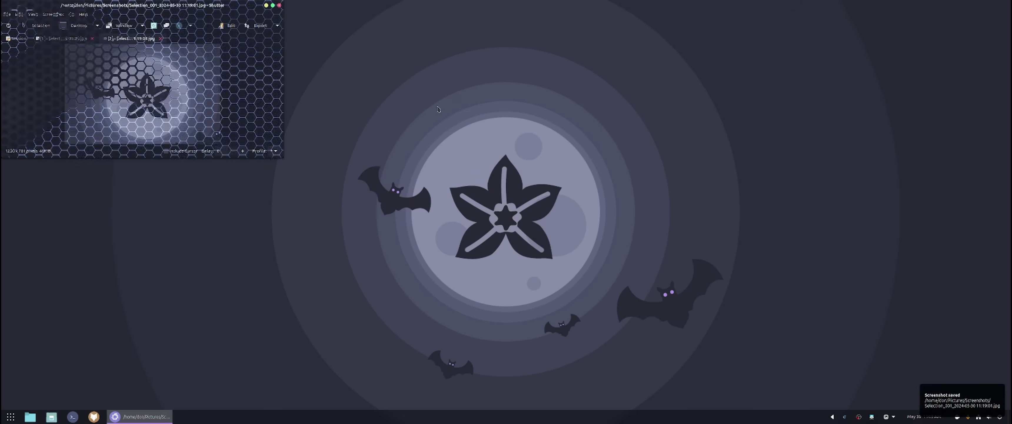
{"action": "left_click", "coordinate": [649, 111]}
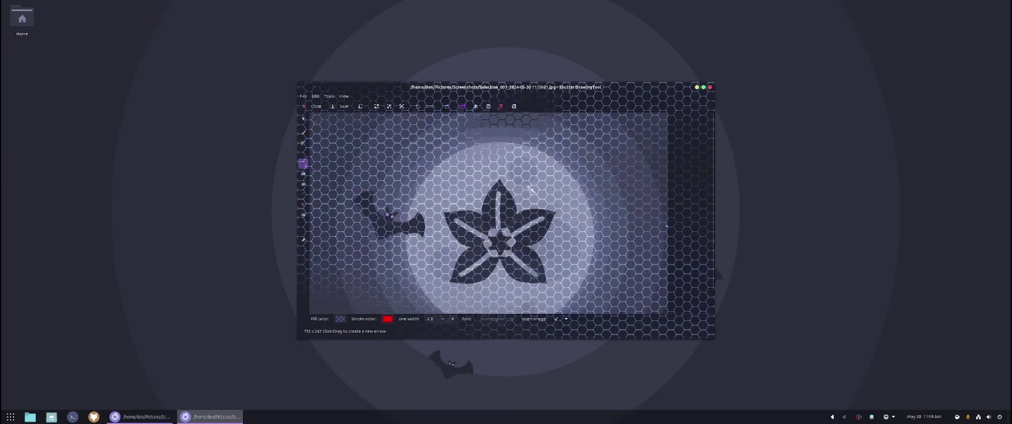
{"action": "left_click", "coordinate": [303, 160]}
{"action": "left_click_drag", "start_coordinate": [413, 160], "coordinate": [489, 206]}
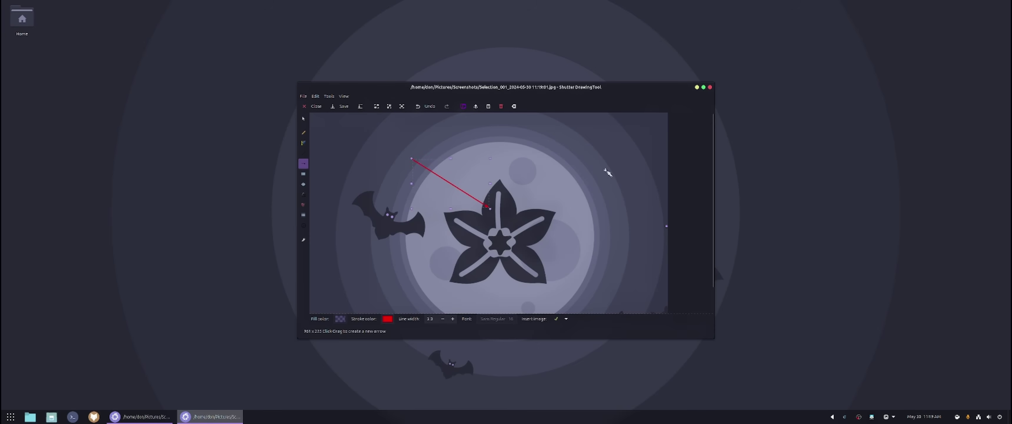
{"action": "left_click_drag", "start_coordinate": [622, 162], "coordinate": [538, 213]}
{"action": "key", "text": "ctrl+w"}
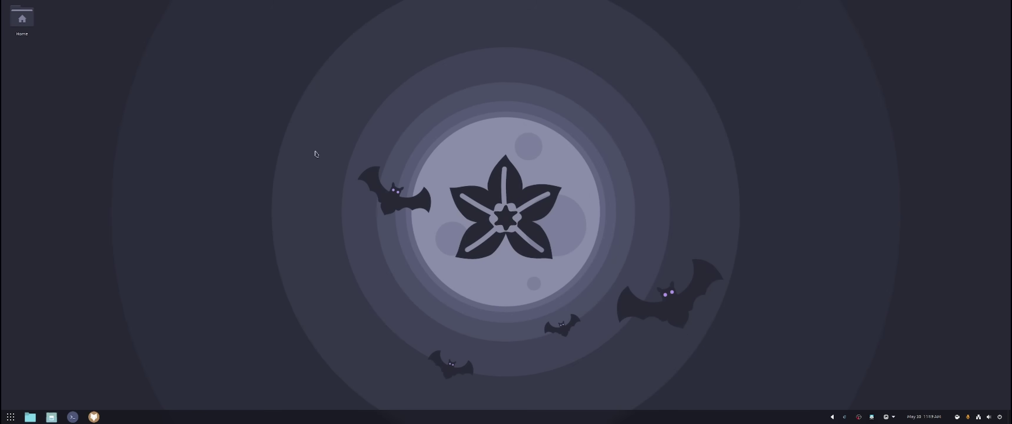
Launch Extension Manager from the app grid and reveal the hidden panel indicators
{"action": "left_click", "coordinate": [10, 417]}
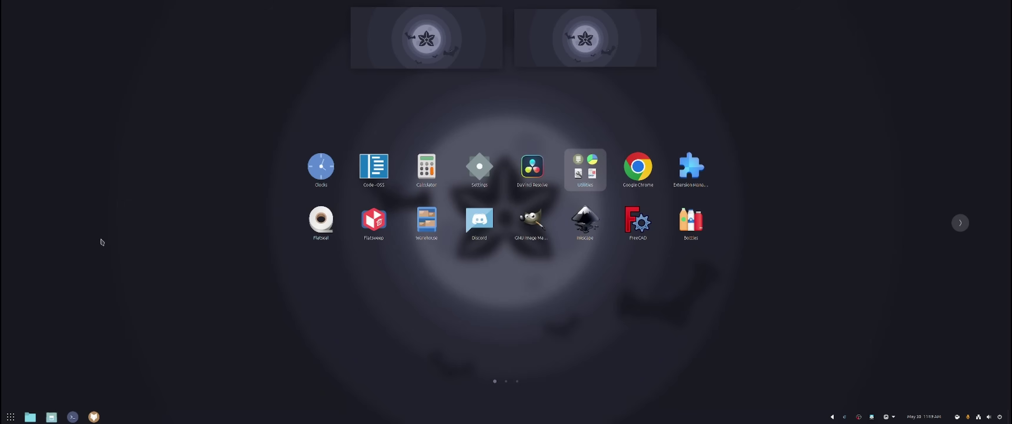
{"action": "scroll", "coordinate": [391, 232], "scroll_direction": "down", "scroll_amount": 1}
{"action": "scroll", "coordinate": [392, 232], "scroll_direction": "down", "scroll_amount": 1}
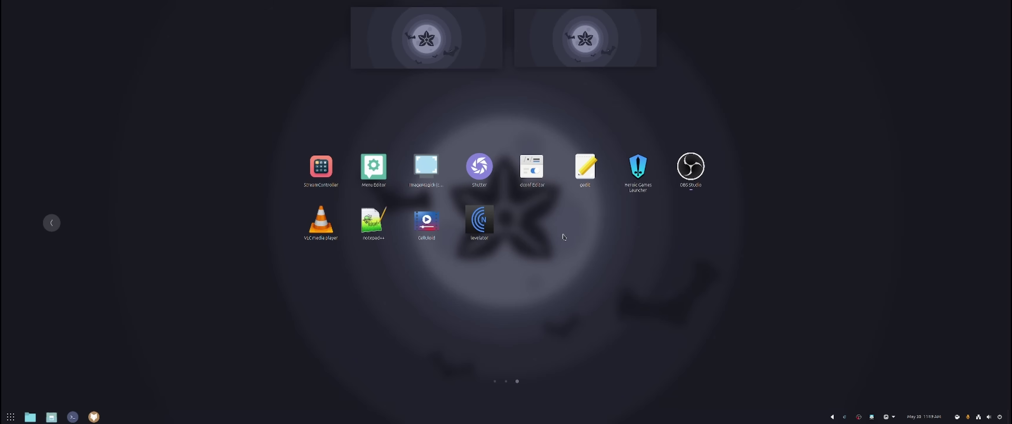
{"action": "scroll", "coordinate": [495, 227], "scroll_direction": "up", "scroll_amount": 2}
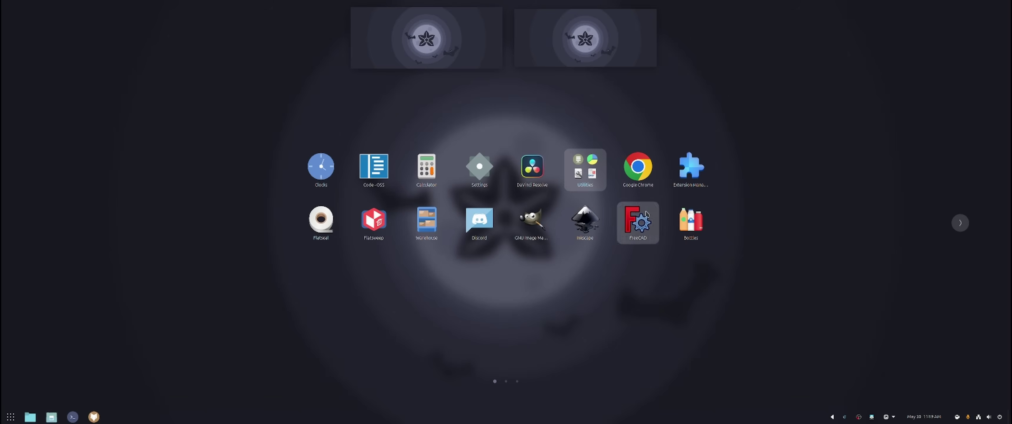
{"action": "left_click", "coordinate": [703, 178]}
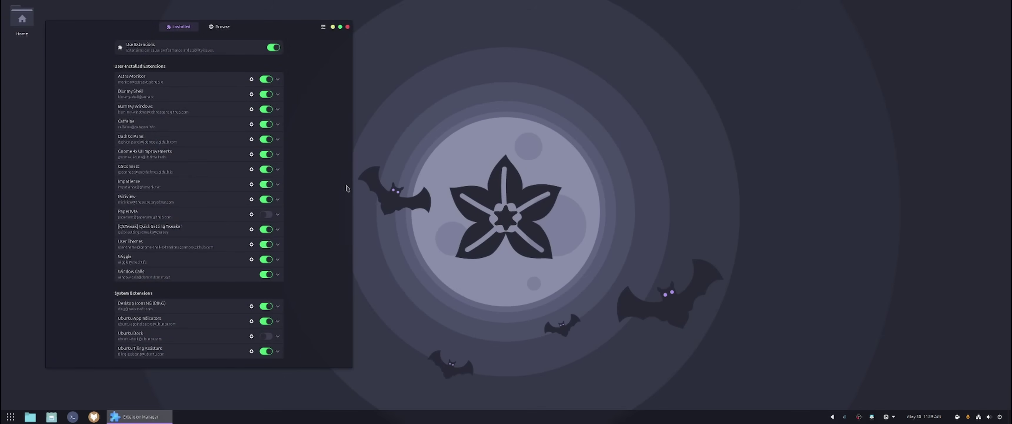
{"action": "left_click", "coordinate": [832, 416]}
{"action": "left_click", "coordinate": [731, 417]}
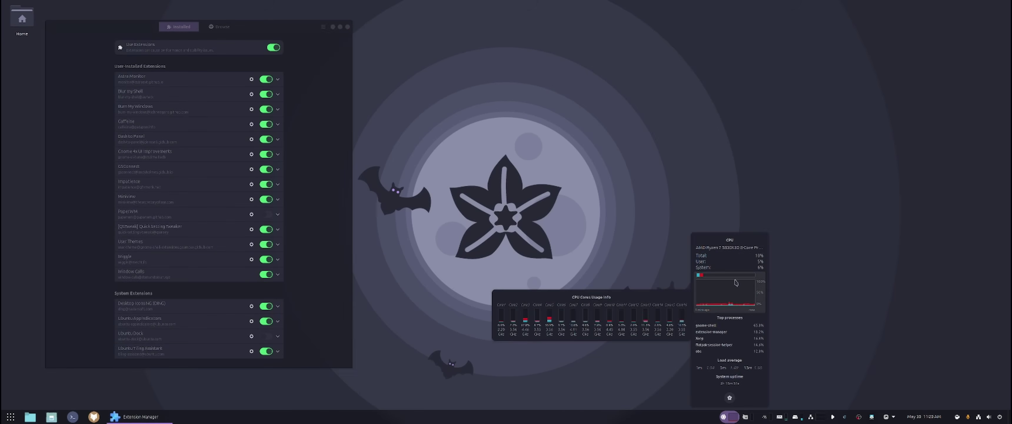
{"action": "mouse_move", "coordinate": [734, 268]}
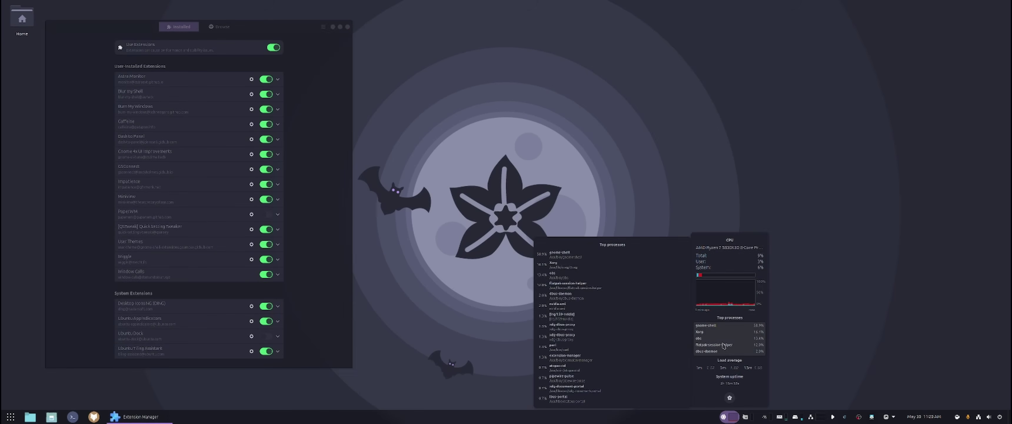
{"action": "mouse_move", "coordinate": [714, 282]}
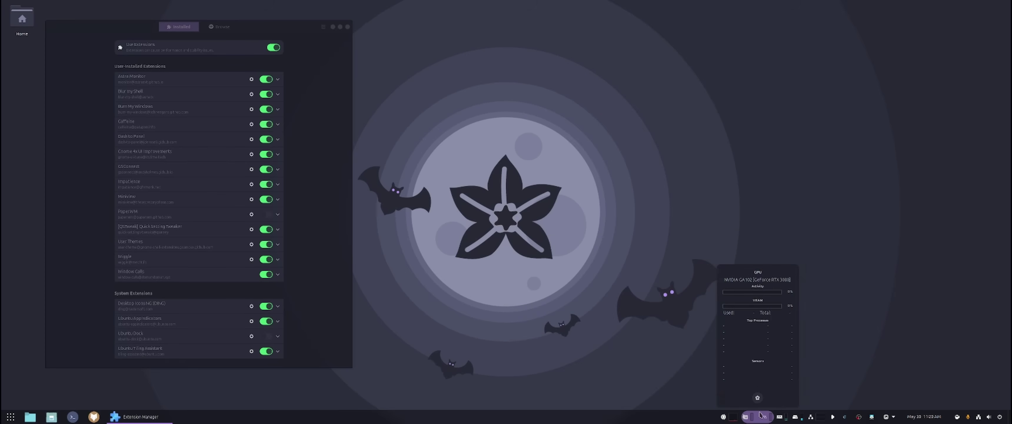
{"action": "mouse_move", "coordinate": [783, 417]}
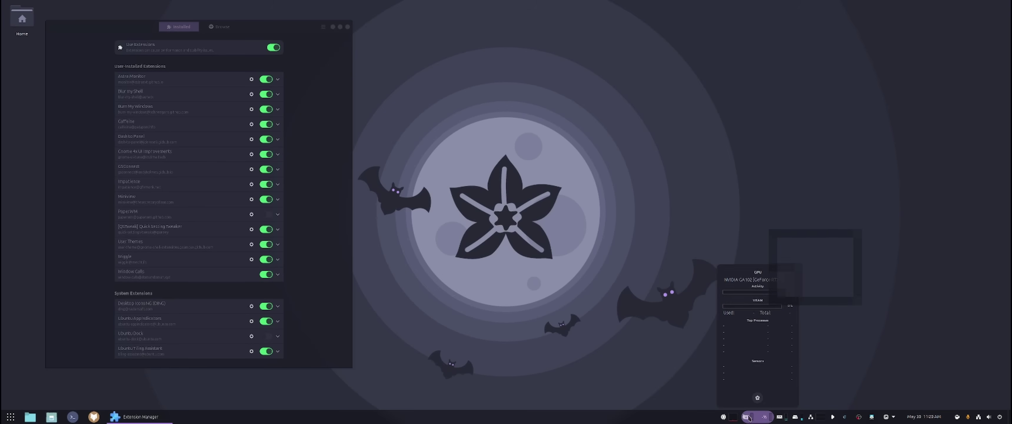
{"action": "mouse_move", "coordinate": [723, 419]}
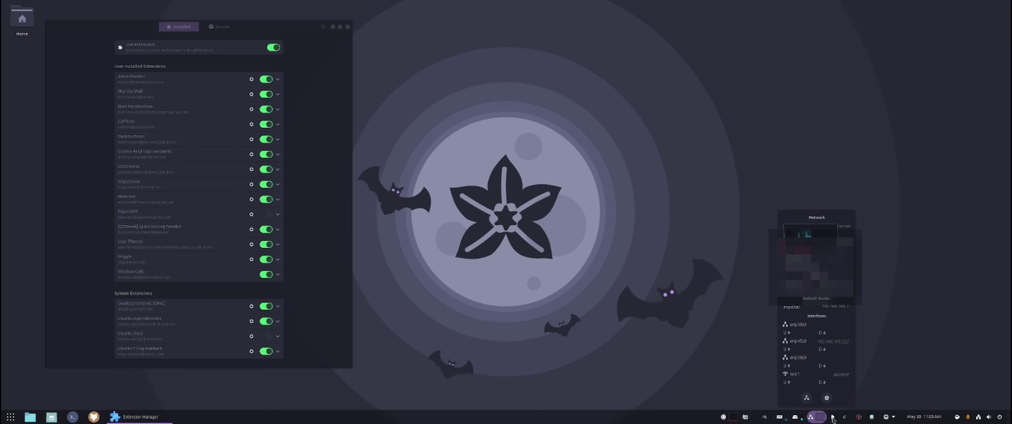
{"action": "left_click", "coordinate": [833, 418]}
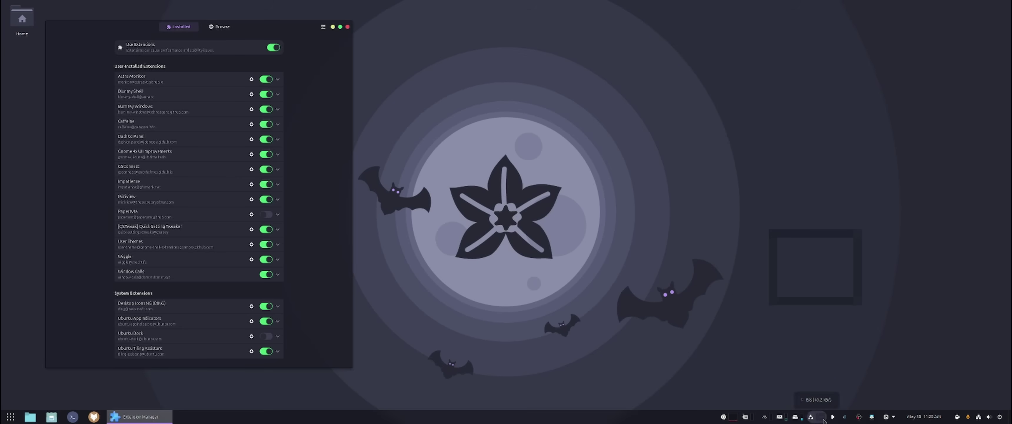
{"action": "left_click", "coordinate": [833, 417]}
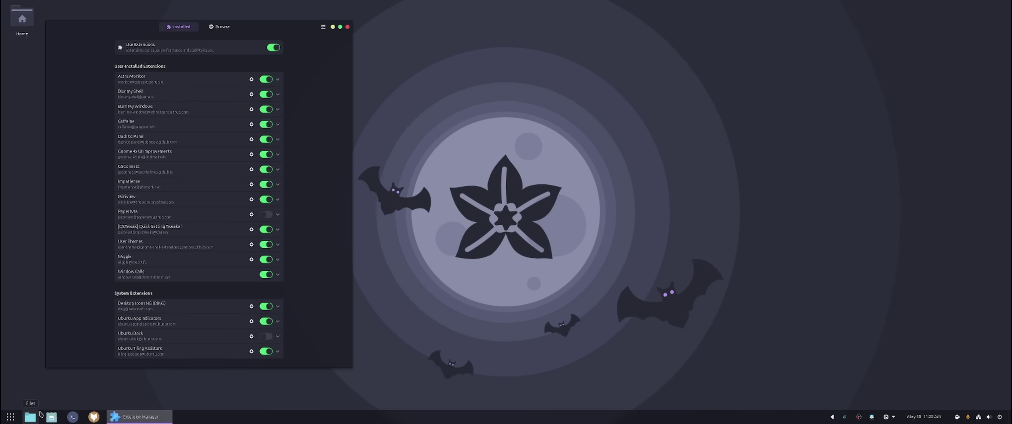
Launch Terminal via a 'term' search, then open and enlarge Blur my Shell's settings window
{"action": "left_click", "coordinate": [10, 416]}
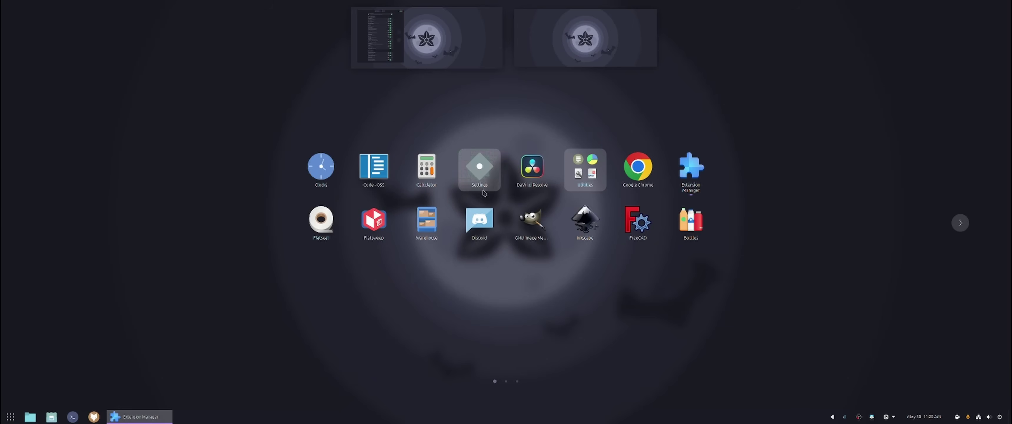
{"action": "type", "text": "term"}
{"action": "key", "text": "Return"}
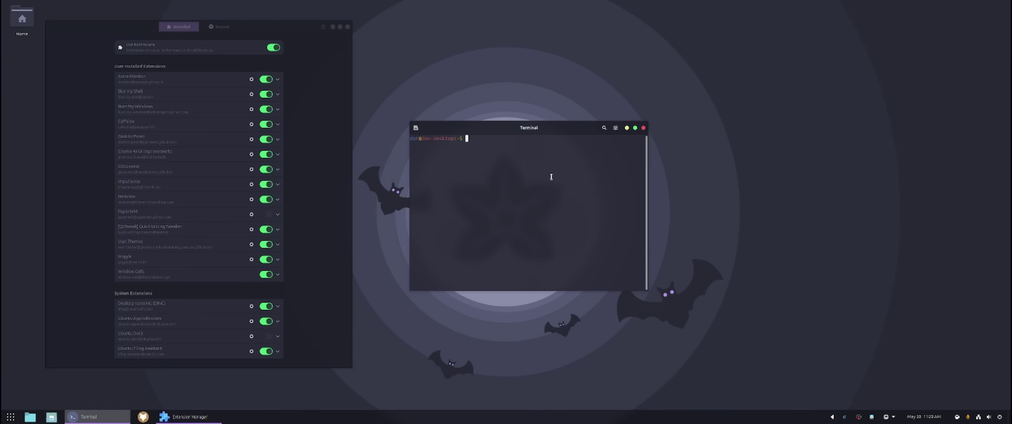
{"action": "left_click", "coordinate": [252, 94]}
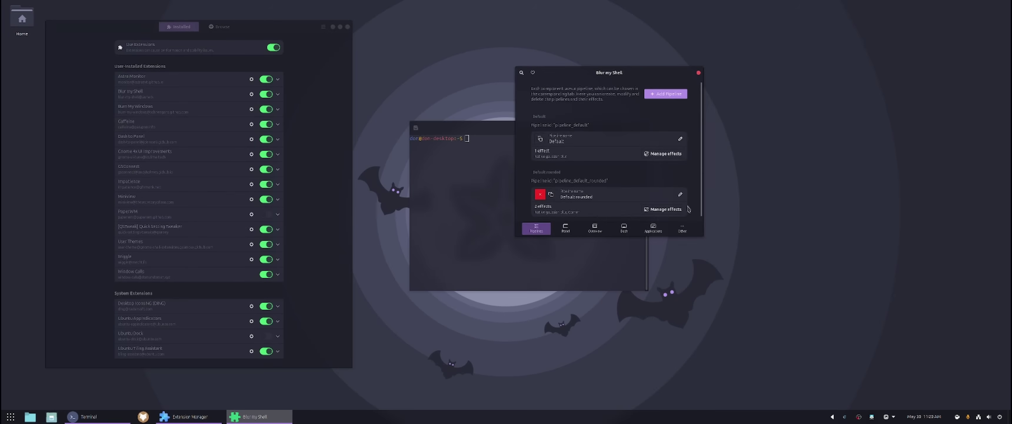
{"action": "left_click_drag", "start_coordinate": [703, 239], "coordinate": [877, 359]}
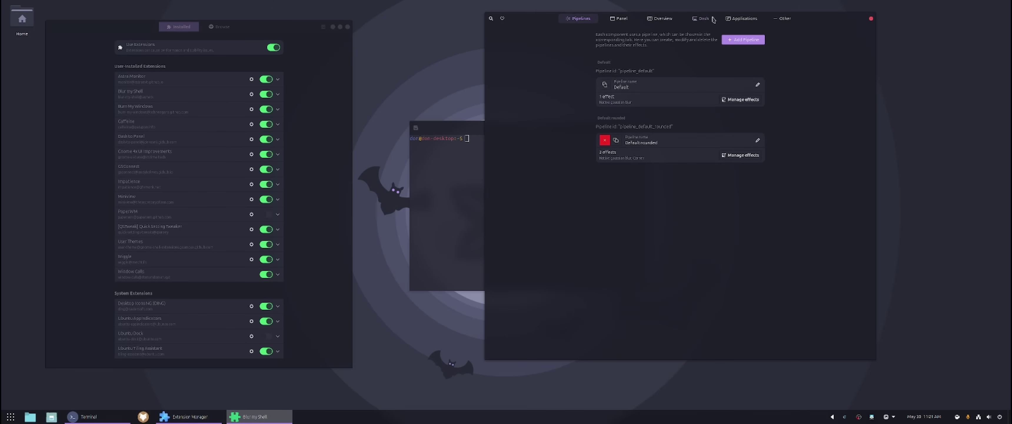
In Blur my Shell's Applications settings, adjust window opacity and set blur Sigma to 0
{"action": "left_click", "coordinate": [732, 20]}
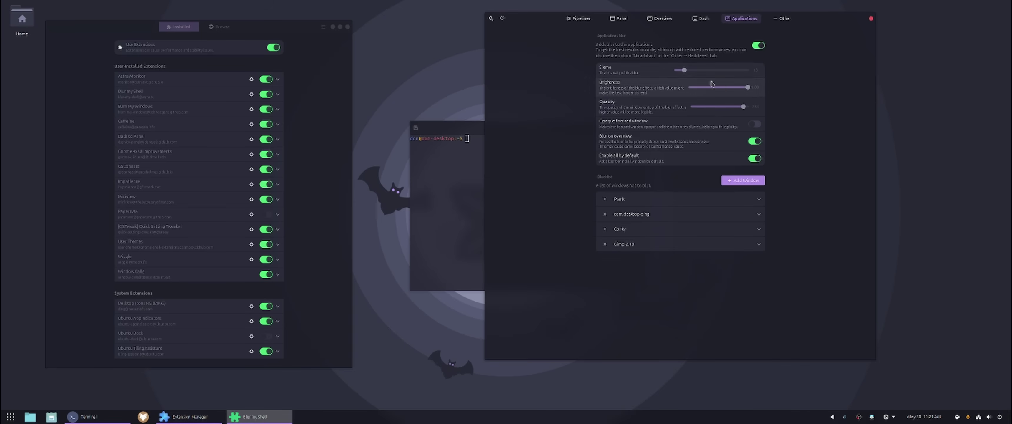
{"action": "left_click", "coordinate": [457, 169]}
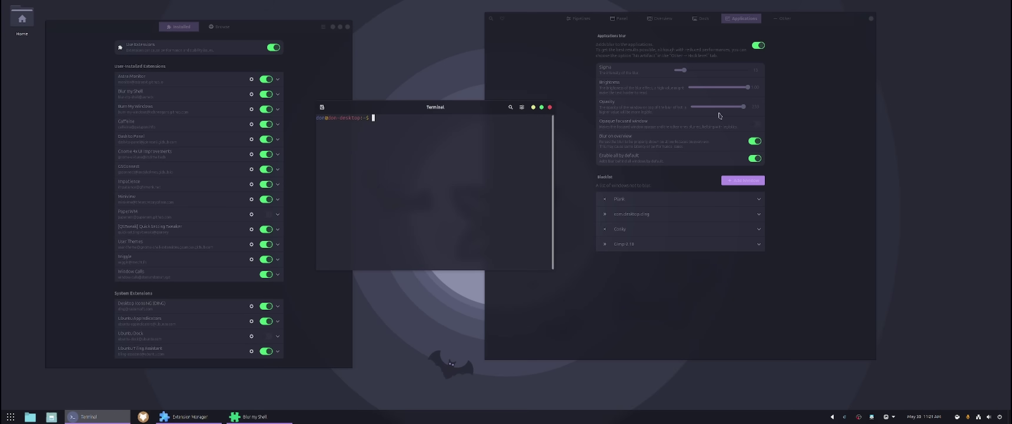
{"action": "left_click_drag", "start_coordinate": [720, 114], "coordinate": [743, 113]}
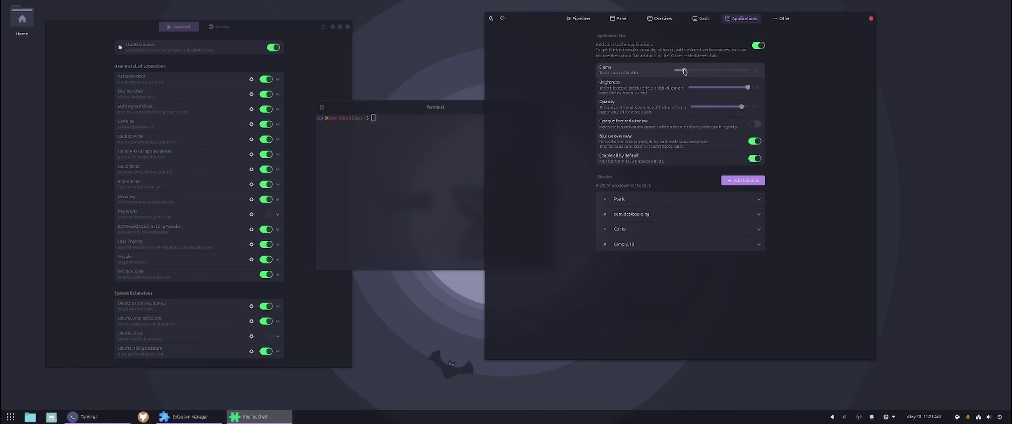
{"action": "mouse_move", "coordinate": [685, 72]}
{"action": "left_mouse_down"}
{"action": "mouse_move", "coordinate": [732, 71]}
{"action": "mouse_move", "coordinate": [659, 74]}
{"action": "mouse_move", "coordinate": [680, 73]}
{"action": "left_mouse_up"}
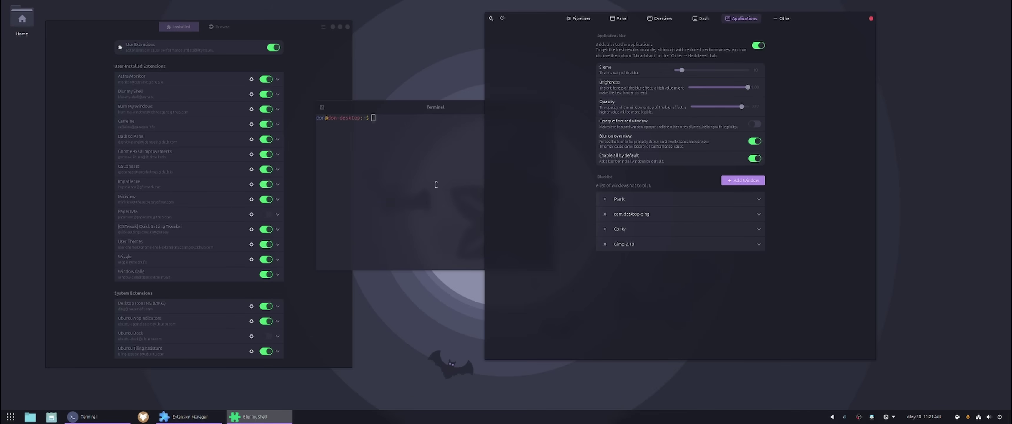
Test the unblurred transparency with Terminal and a Files window, then close Blur my Shell settings
{"action": "left_click_drag", "start_coordinate": [436, 112], "coordinate": [477, 111]}
{"action": "left_click", "coordinate": [30, 416]}
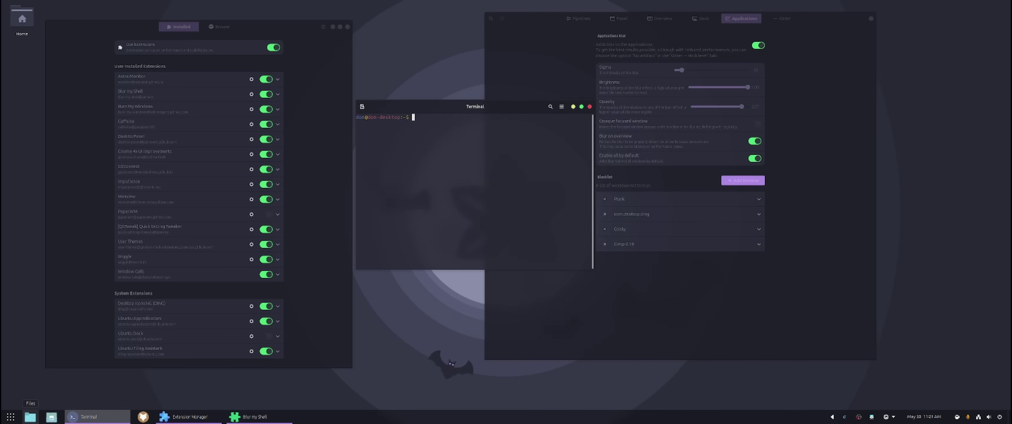
{"action": "left_click_drag", "start_coordinate": [275, 31], "coordinate": [562, 160]}
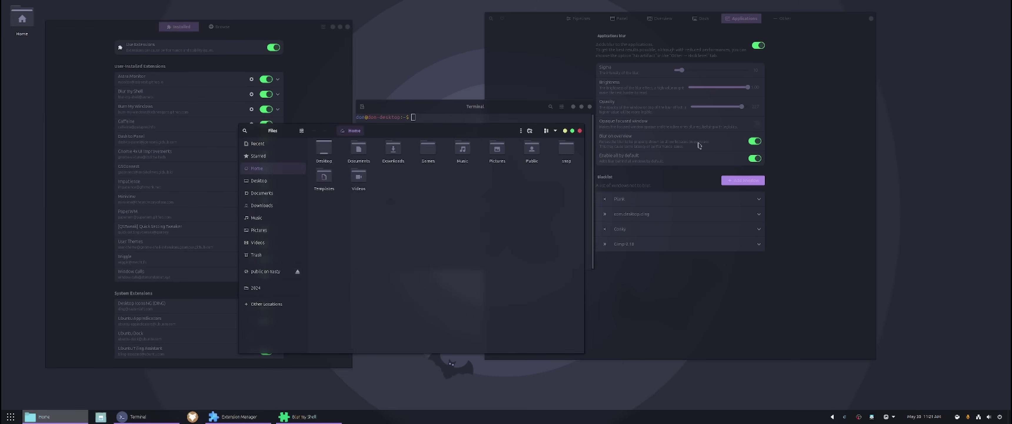
{"action": "left_click_drag", "start_coordinate": [470, 130], "coordinate": [519, 130]}
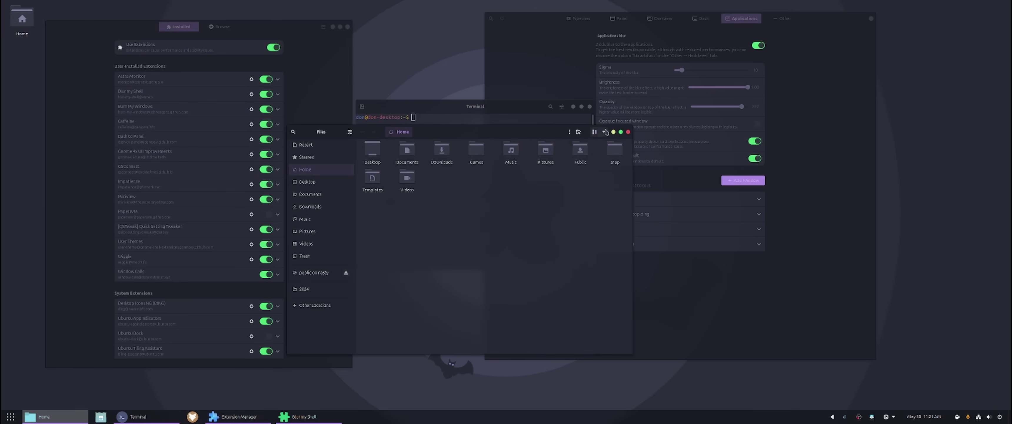
{"action": "left_click", "coordinate": [629, 133]}
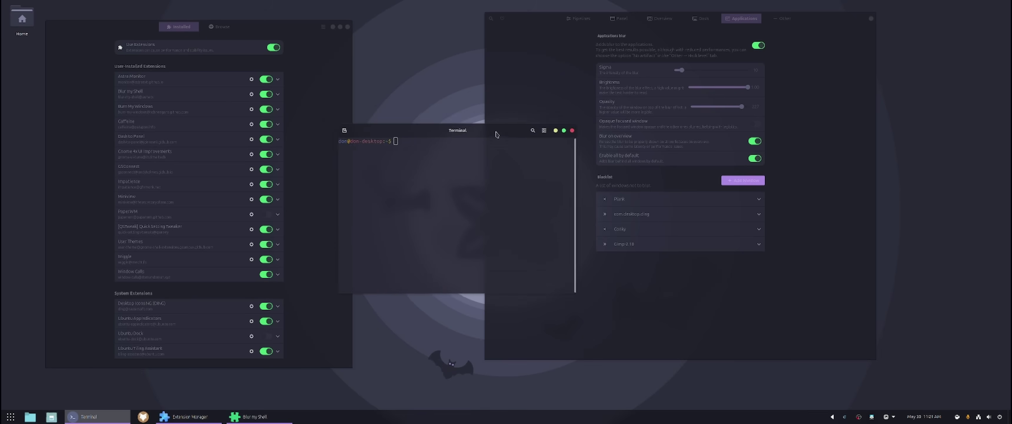
{"action": "left_click_drag", "start_coordinate": [496, 134], "coordinate": [498, 216]}
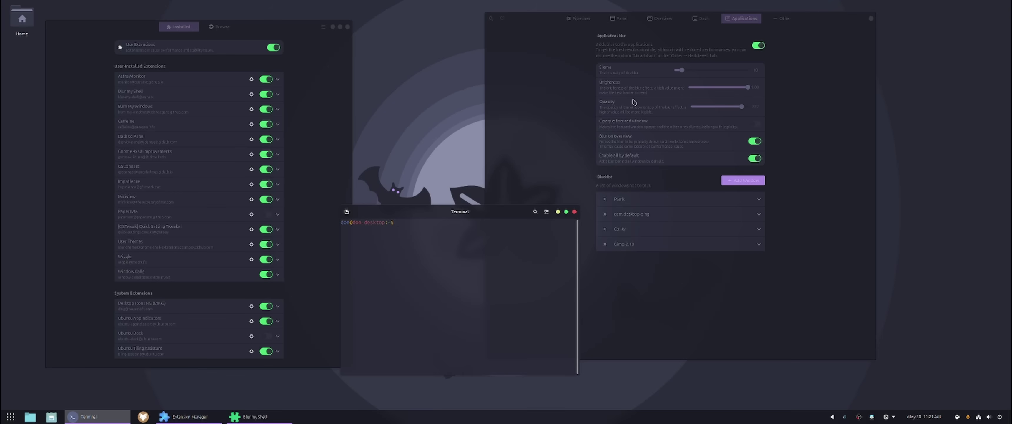
{"action": "left_click", "coordinate": [871, 18]}
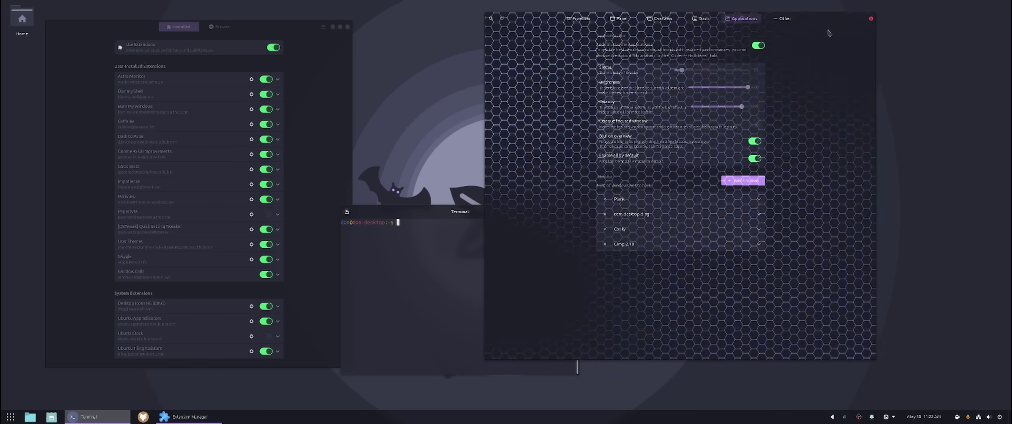
{"action": "left_click", "coordinate": [251, 108]}
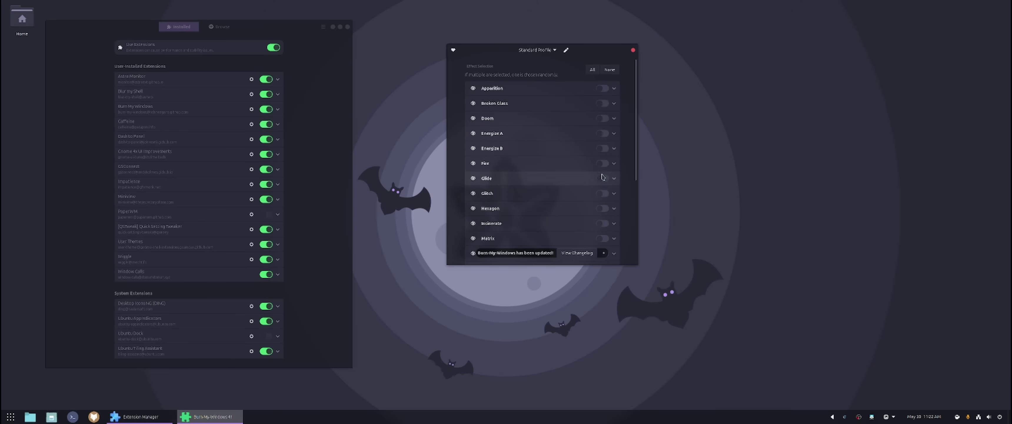
Enable the Fire effect, preview it by closing a Files window, then switch Fire off
{"action": "left_click", "coordinate": [605, 164]}
{"action": "left_click", "coordinate": [604, 164]}
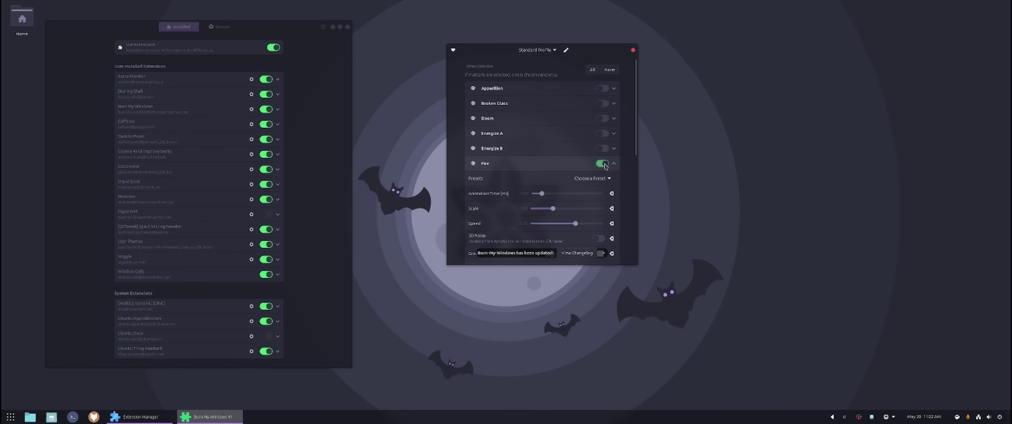
{"action": "left_click", "coordinate": [26, 419]}
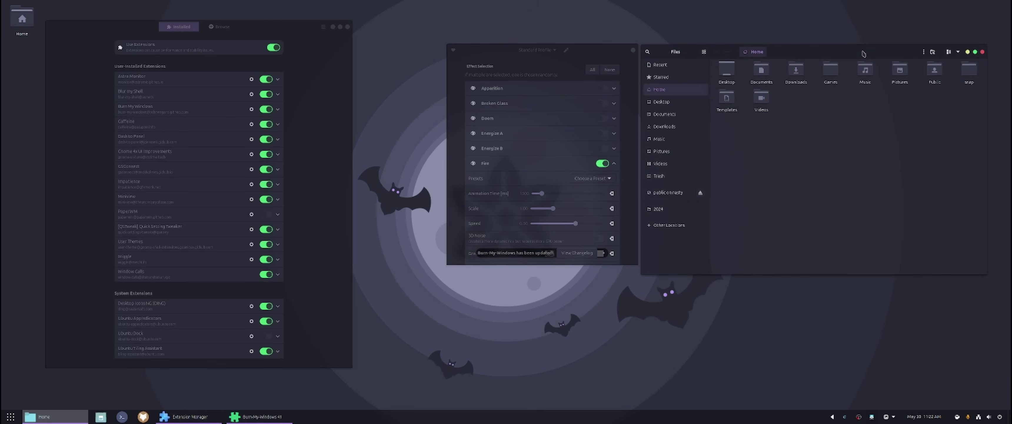
{"action": "left_click", "coordinate": [983, 52]}
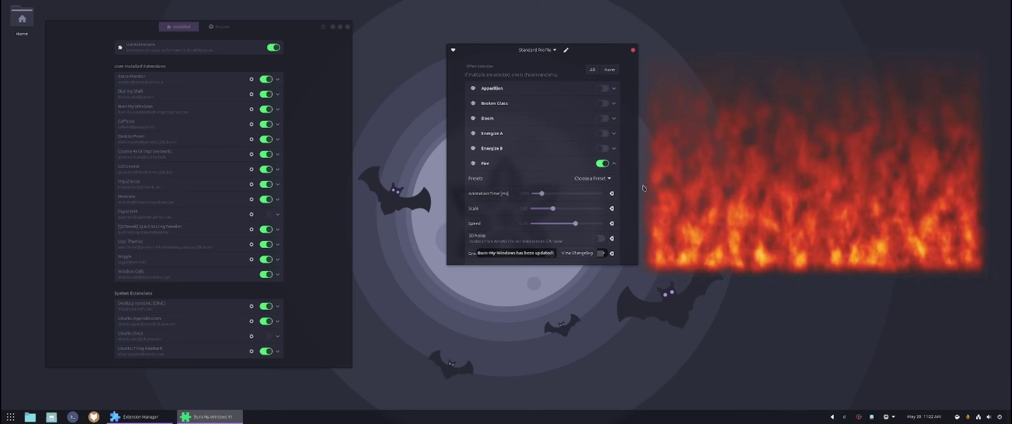
{"action": "left_click", "coordinate": [600, 165]}
{"action": "left_click", "coordinate": [614, 164]}
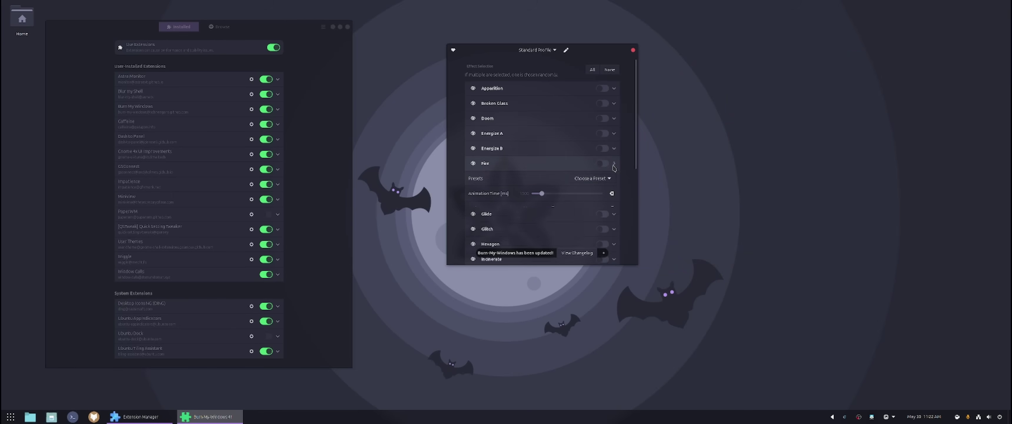
Enable the Hexagon effect and preview it by closing a Files window
{"action": "left_click", "coordinate": [602, 208]}
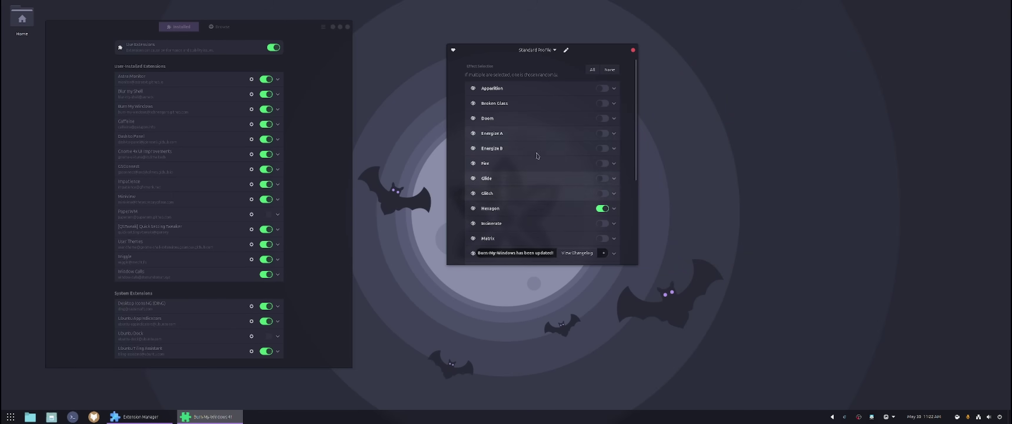
{"action": "left_click", "coordinate": [29, 416]}
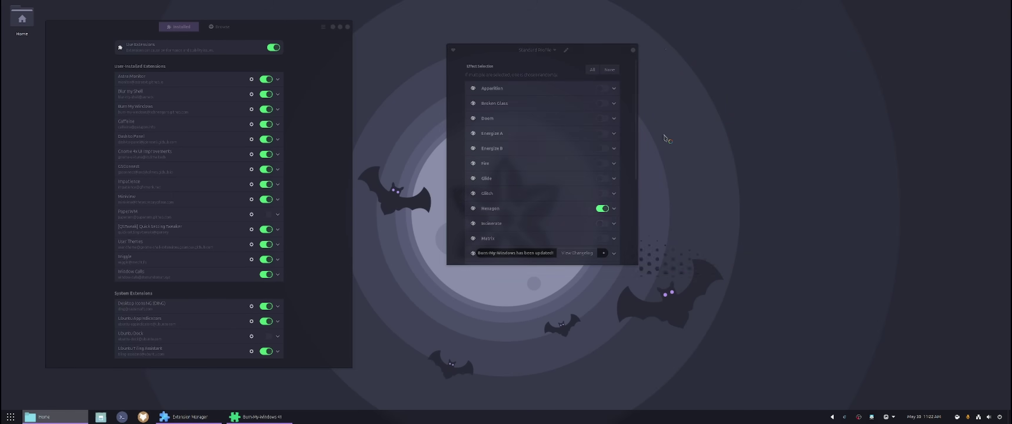
{"action": "left_click", "coordinate": [979, 50]}
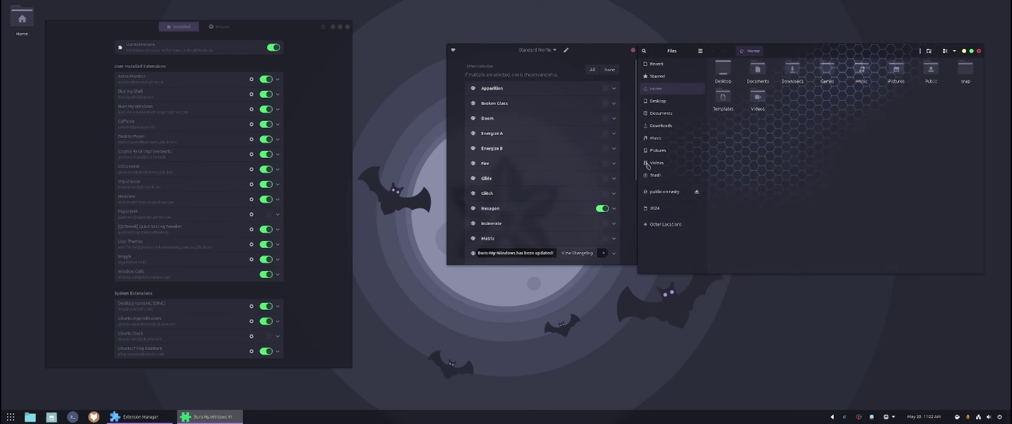
{"action": "left_click", "coordinate": [614, 208]}
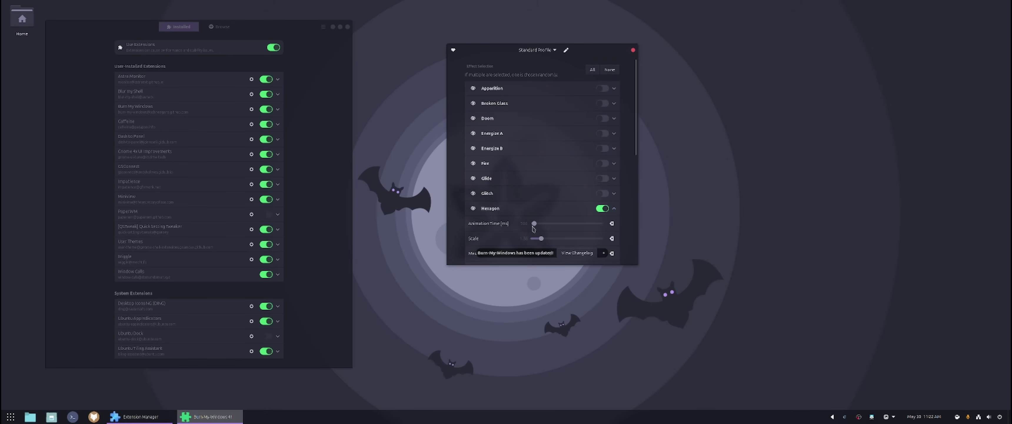
{"action": "left_click", "coordinate": [614, 208]}
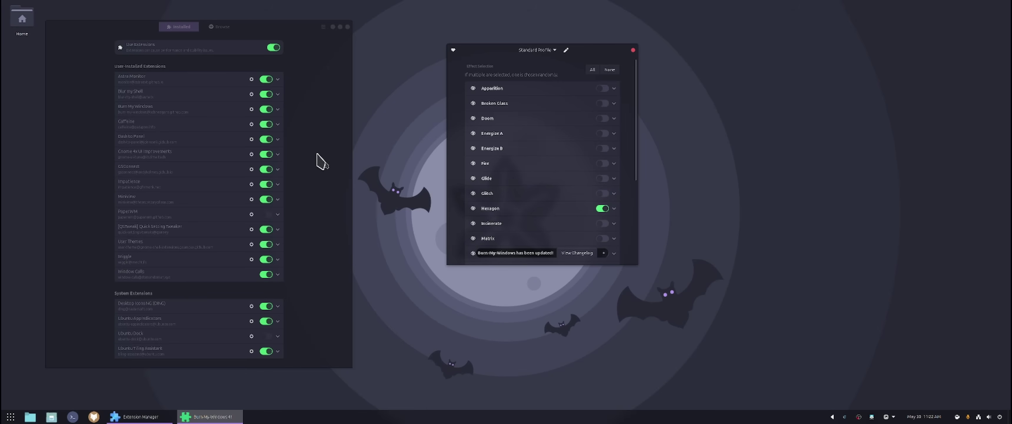
{"action": "left_click_drag", "start_coordinate": [566, 48], "coordinate": [474, 33]}
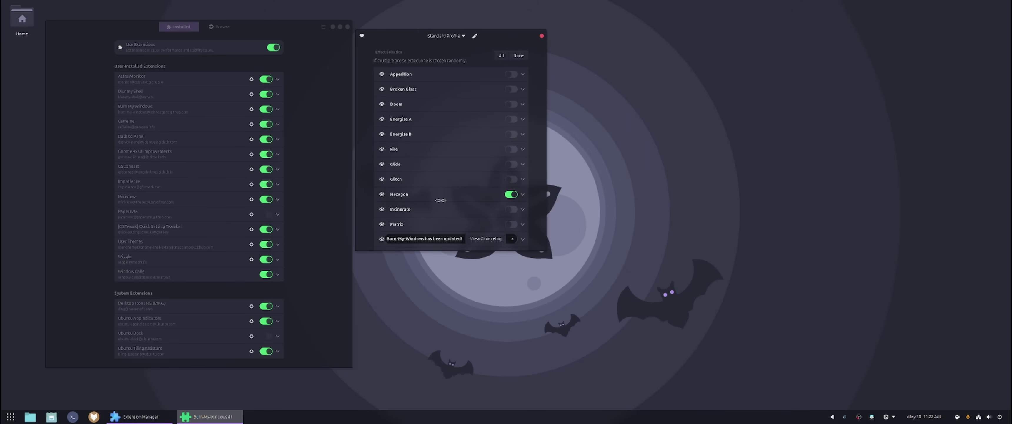
Peek at Quick Settings, toggle Dash to Panel off and on, and close Burn My Windows settings
{"action": "left_click", "coordinate": [1001, 421]}
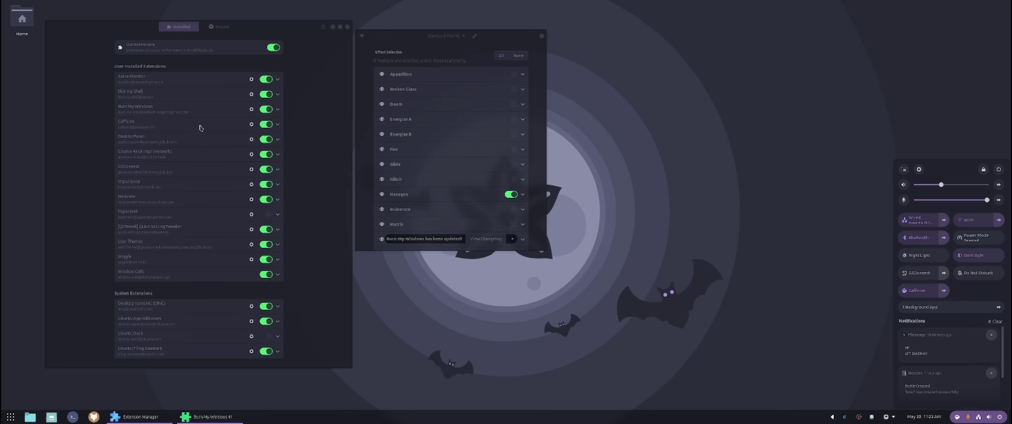
{"action": "left_click", "coordinate": [800, 351]}
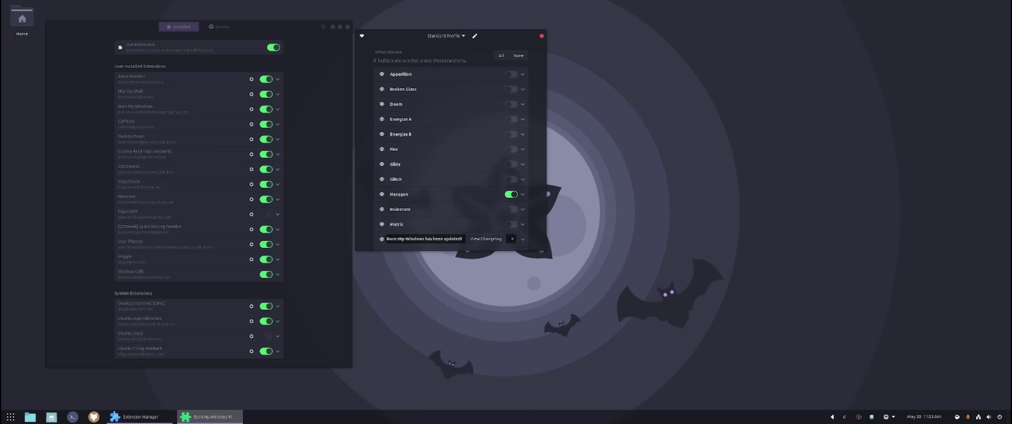
{"action": "left_click", "coordinate": [266, 139]}
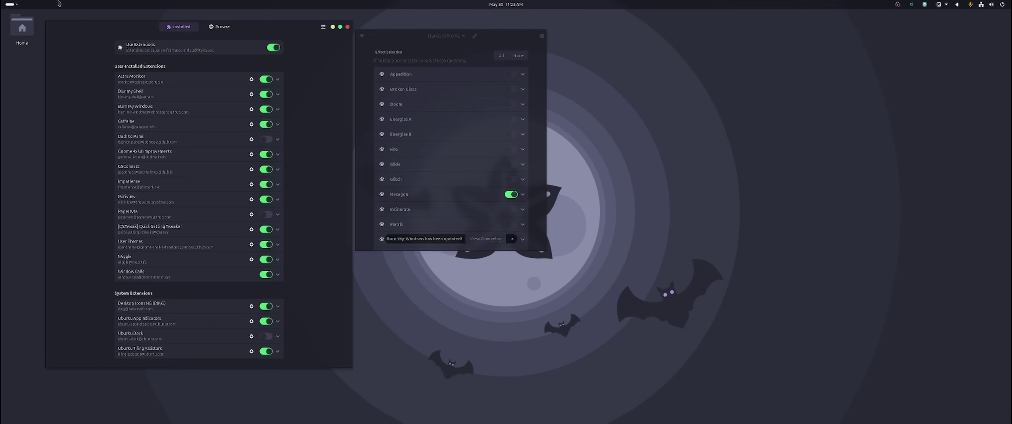
{"action": "left_click", "coordinate": [270, 141]}
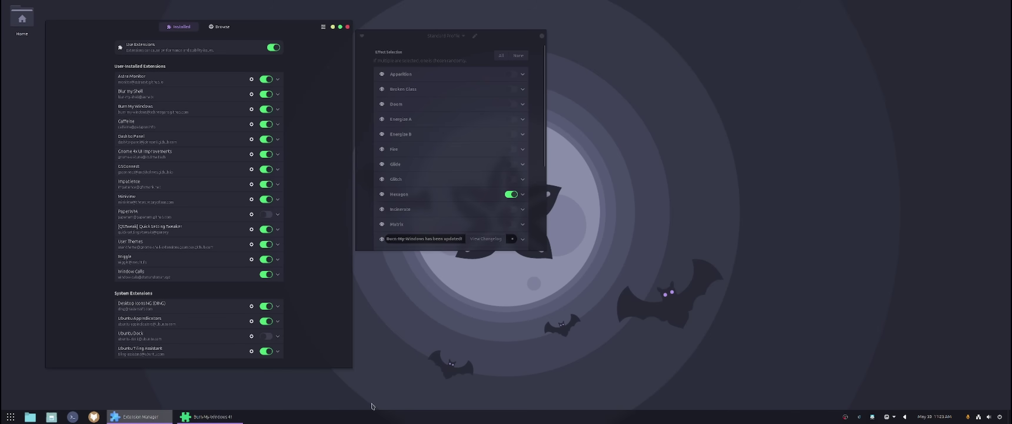
{"action": "key", "text": "alt+F4"}
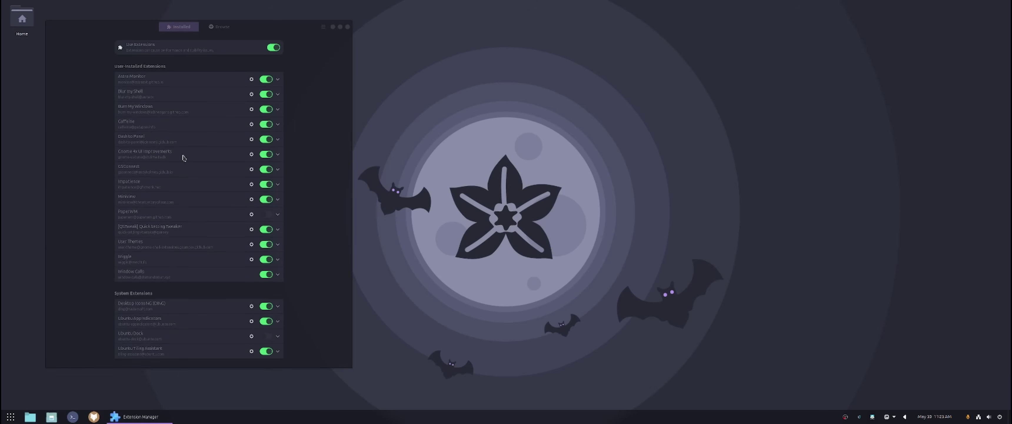
{"action": "left_click", "coordinate": [159, 159]}
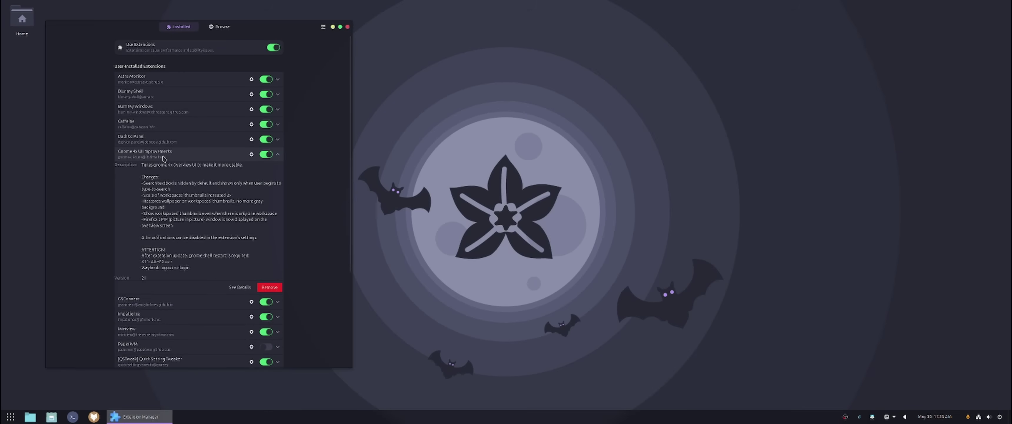
{"action": "left_click", "coordinate": [165, 154]}
{"action": "left_click", "coordinate": [251, 154]}
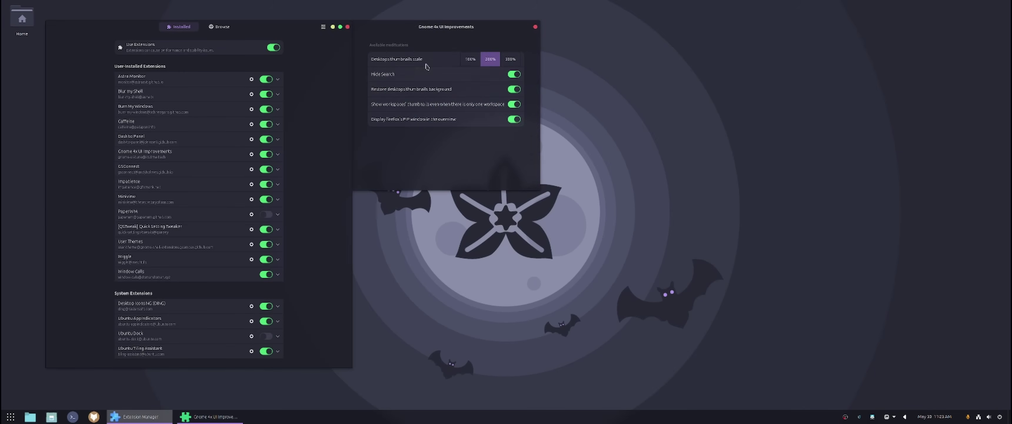
{"action": "left_click", "coordinate": [9, 417]}
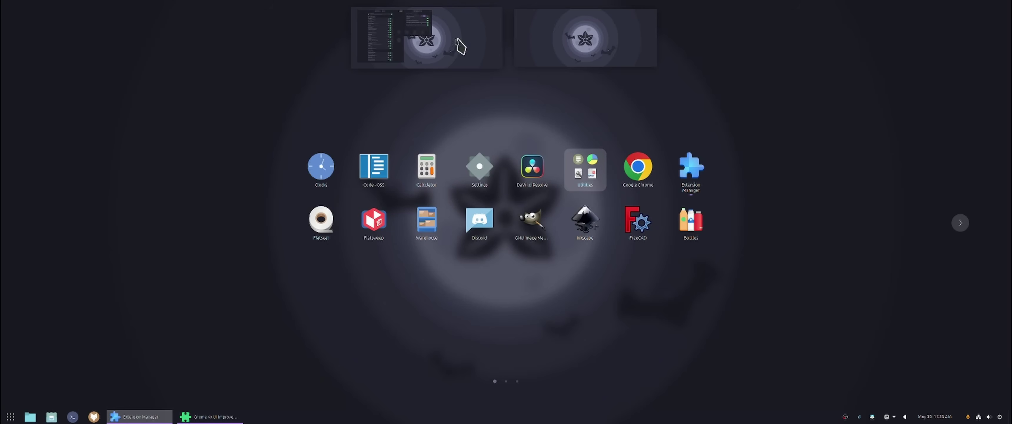
{"action": "left_click", "coordinate": [540, 37]}
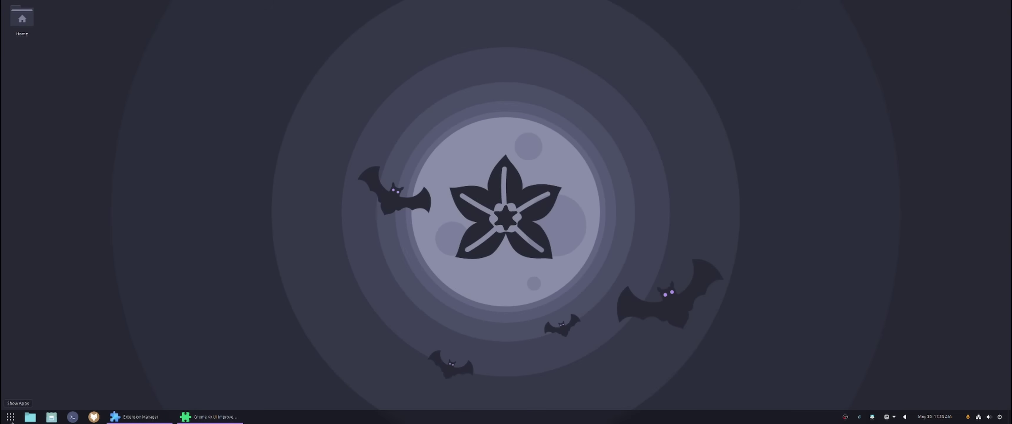
{"action": "left_click", "coordinate": [10, 417]}
{"action": "left_click", "coordinate": [446, 55]}
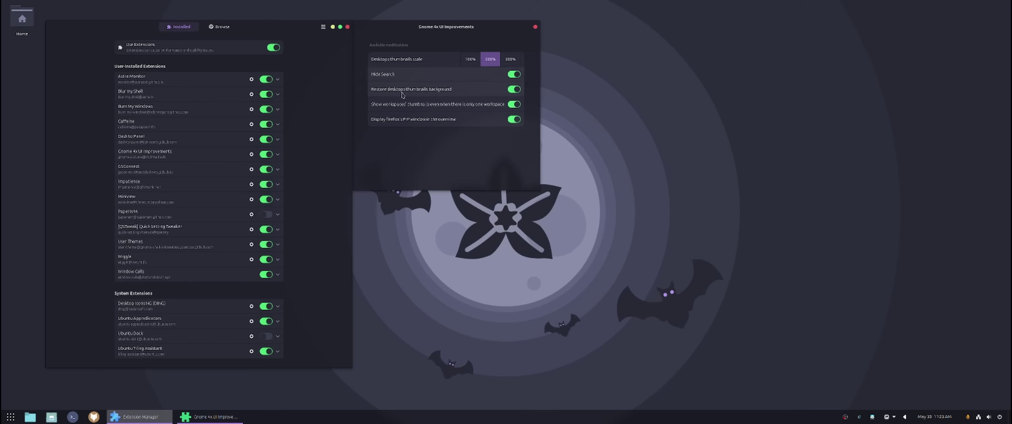
{"action": "left_click", "coordinate": [10, 416]}
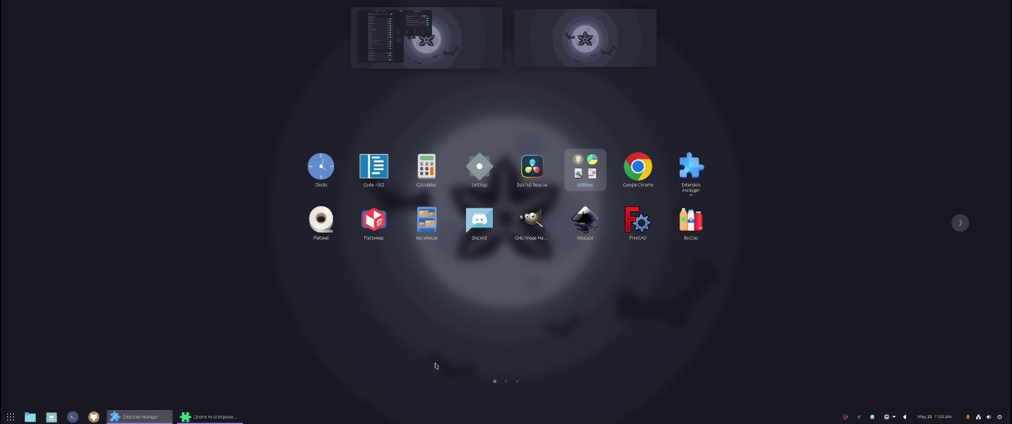
{"action": "left_click", "coordinate": [14, 418]}
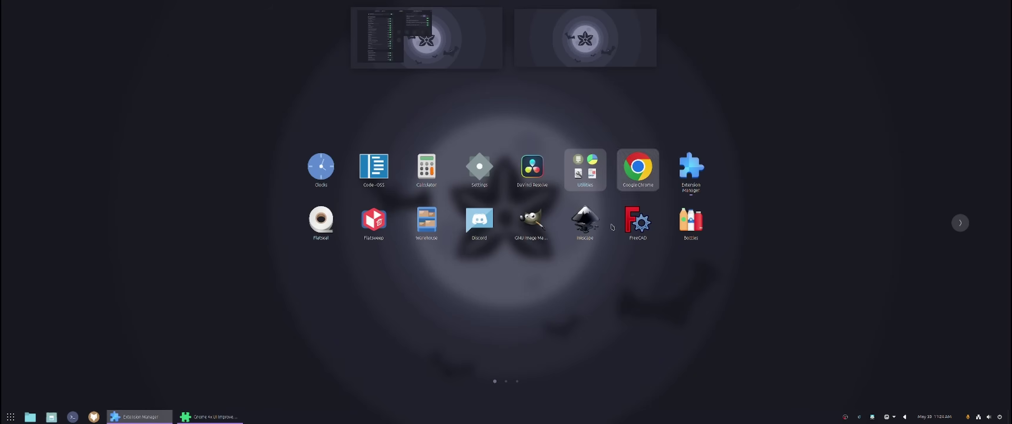
{"action": "left_click", "coordinate": [7, 418]}
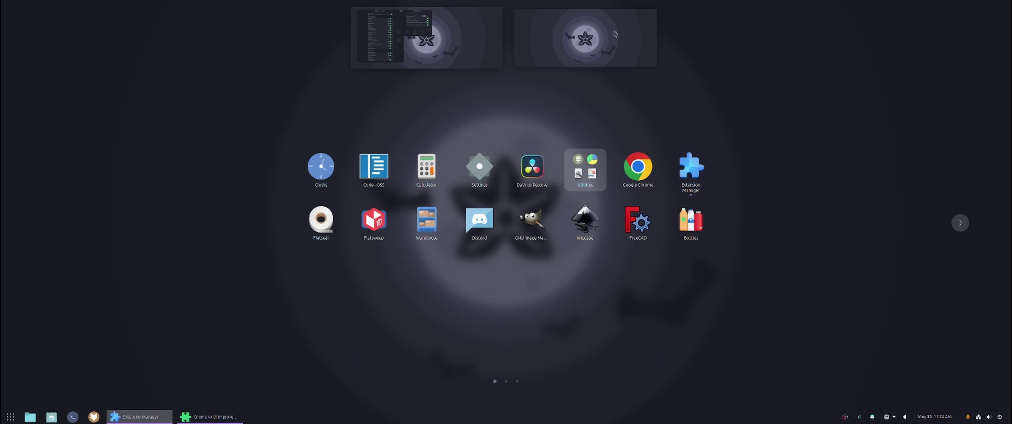
{"action": "left_click", "coordinate": [11, 417]}
{"action": "key", "text": "Escape"}
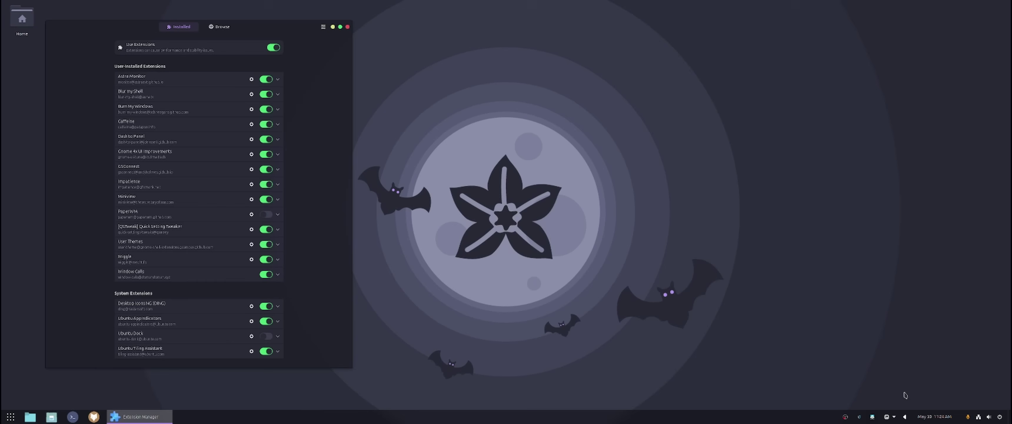
Enable GSConnect in Quick Settings and open its Mobile Settings from the device submenu
{"action": "left_click", "coordinate": [978, 416]}
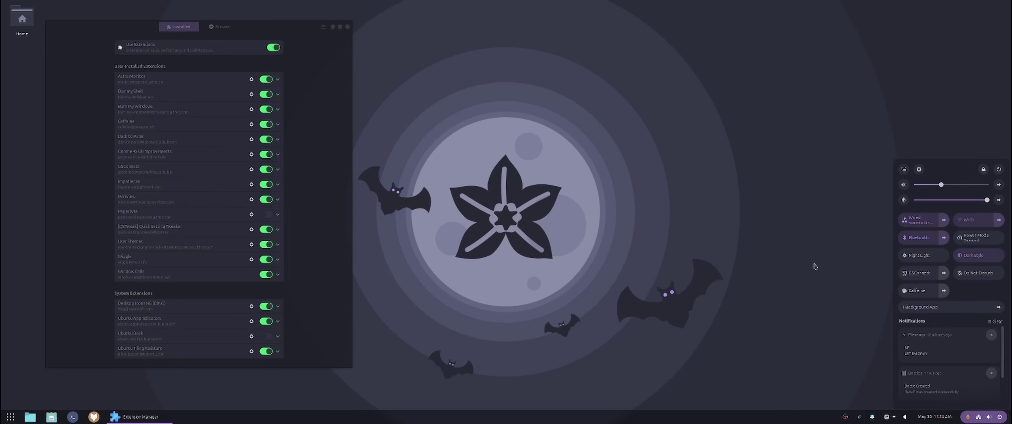
{"action": "left_click", "coordinate": [921, 274]}
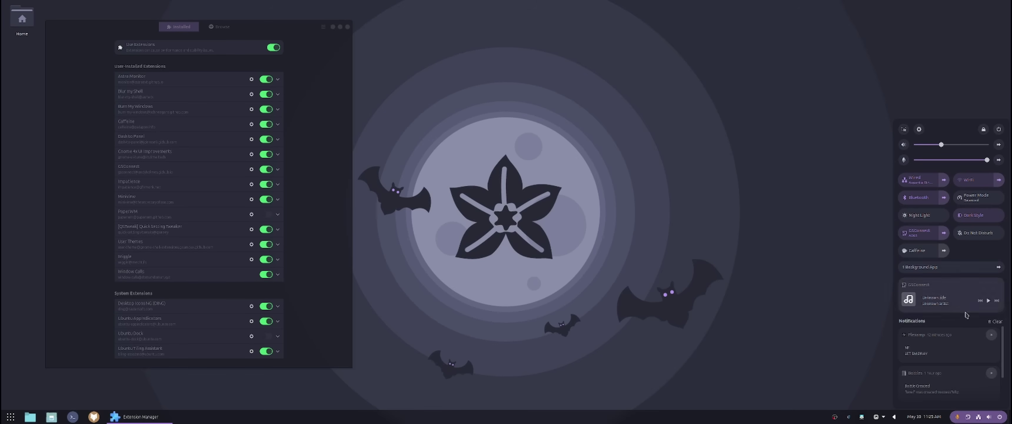
{"action": "left_click", "coordinate": [943, 234]}
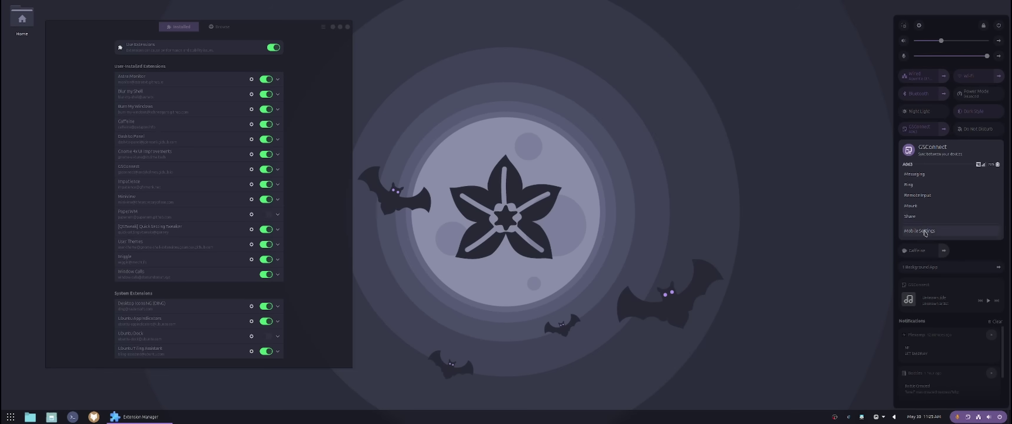
{"action": "left_click", "coordinate": [926, 233]}
Center the GSConnect window and review the connected phone's notification settings
{"action": "left_click_drag", "start_coordinate": [480, 35], "coordinate": [500, 75]}
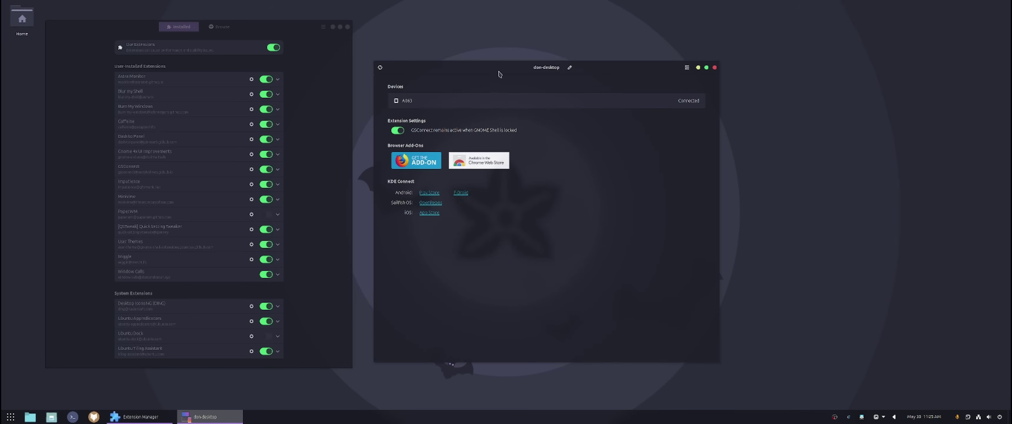
{"action": "left_click", "coordinate": [501, 100]}
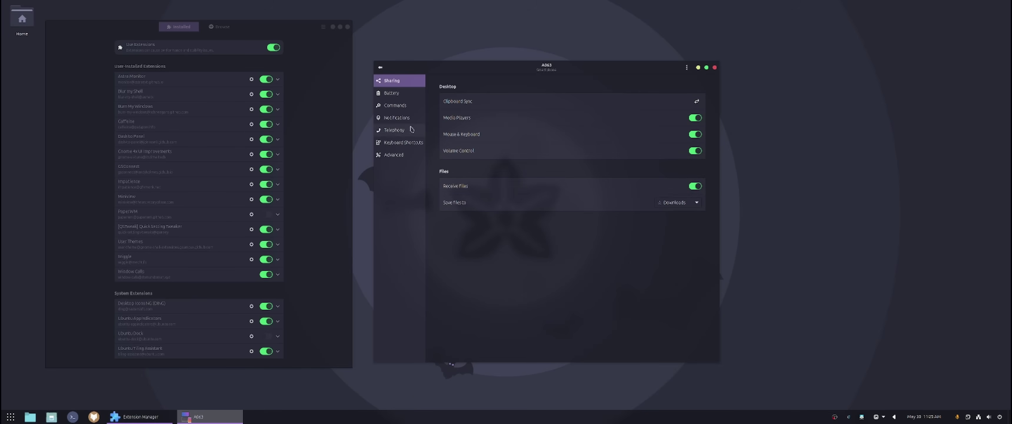
{"action": "left_click", "coordinate": [397, 117]}
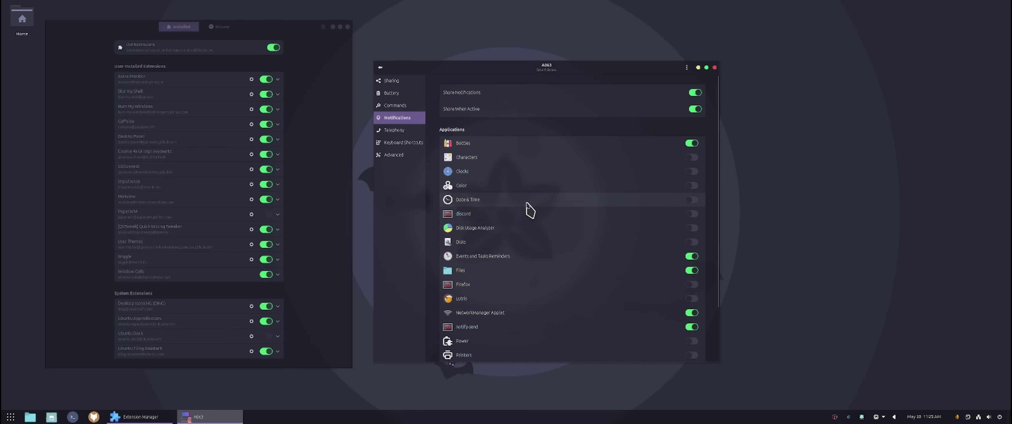
{"action": "scroll", "coordinate": [534, 327], "scroll_direction": "down", "scroll_amount": 3}
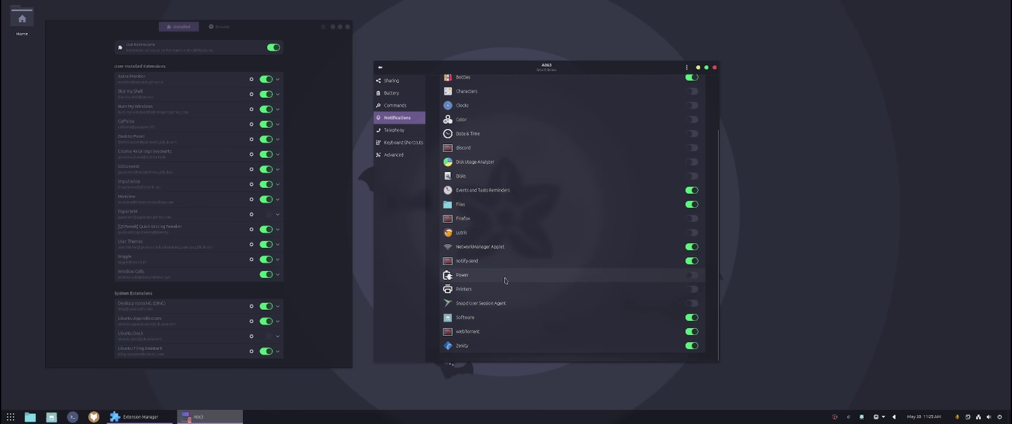
{"action": "scroll", "coordinate": [513, 230], "scroll_direction": "up", "scroll_amount": 3}
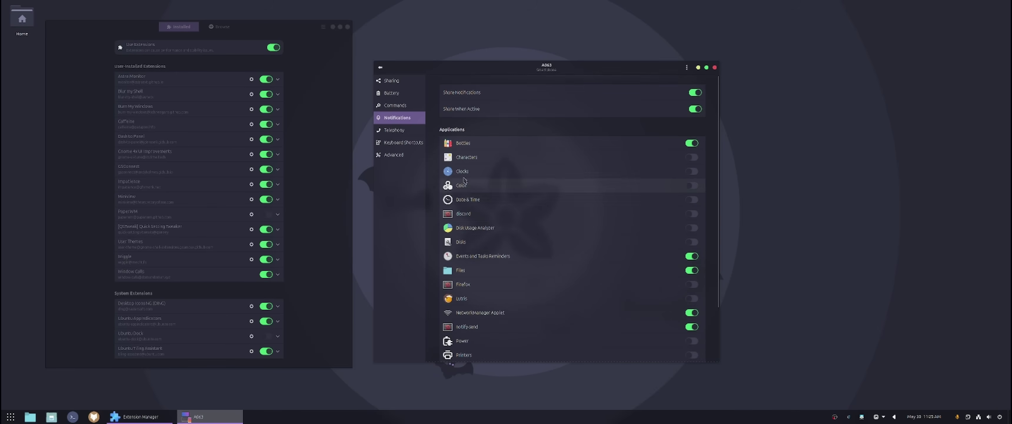
Open a Terminal from the taskbar, center it, and close the GSConnect device window
{"action": "left_click", "coordinate": [75, 415]}
{"action": "left_click_drag", "start_coordinate": [783, 75], "coordinate": [464, 26]}
{"action": "left_click", "coordinate": [698, 68]}
Run ls && notify-send "done" in Terminal, using Tab completion for notify-send
{"action": "left_click_drag", "start_coordinate": [533, 24], "coordinate": [535, 76]}
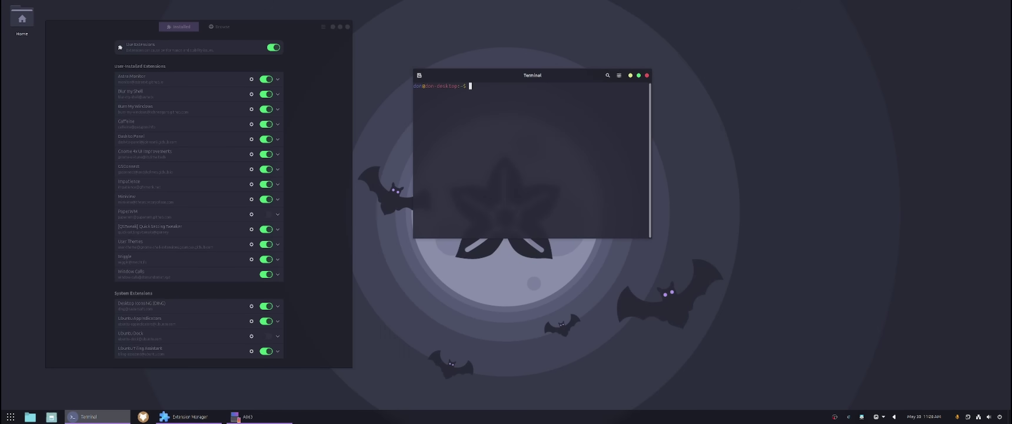
{"action": "type", "text": "ls && not"}
{"action": "key", "text": "Tab"}
{"action": "key", "text": "Tab"}
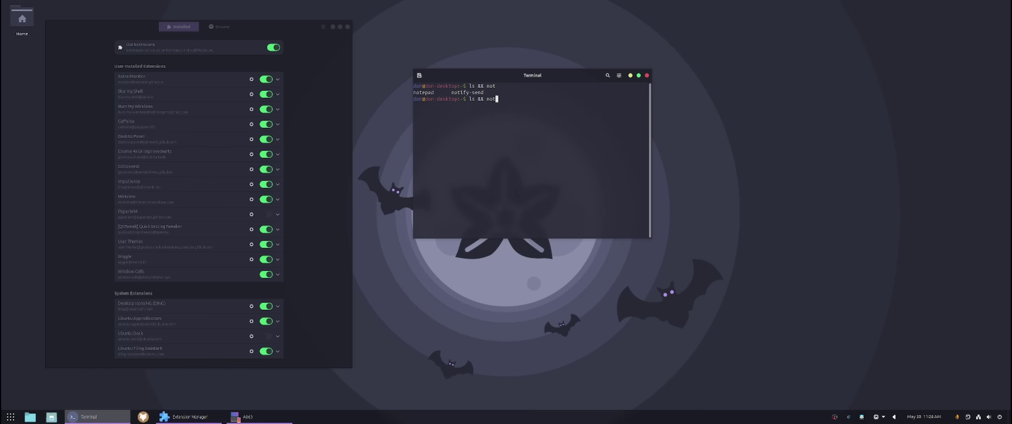
{"action": "type", "text": "i"}
{"action": "key", "text": "Tab"}
{"action": "type", "text": "\"test"}
{"action": "type", "text": "\""}
{"action": "key", "text": "BackSpace"}
{"action": "key", "text": "BackSpace"}
{"action": "key", "text": "BackSpace"}
{"action": "key", "text": "BackSpace"}
{"action": "key", "text": "BackSpace"}
{"action": "type", "text": "done\""}
{"action": "key", "text": "Return"}
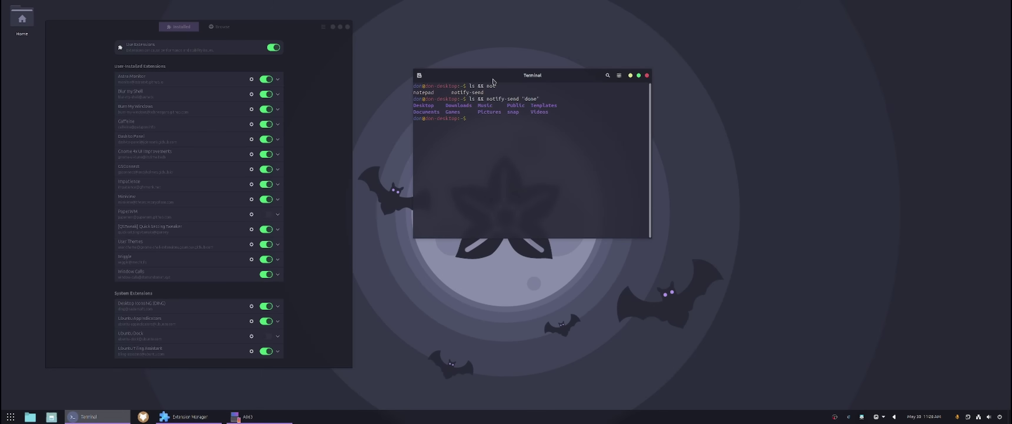
{"action": "left_click_drag", "start_coordinate": [492, 78], "coordinate": [536, 103]}
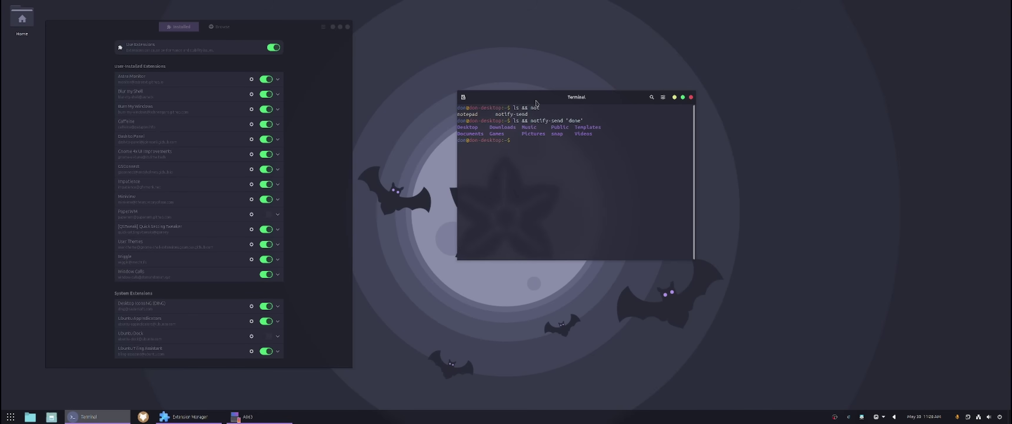
Drag the Terminal around to show the wobbly effect, select some command text, then close it
{"action": "left_click_drag", "start_coordinate": [536, 103], "coordinate": [542, 135]}
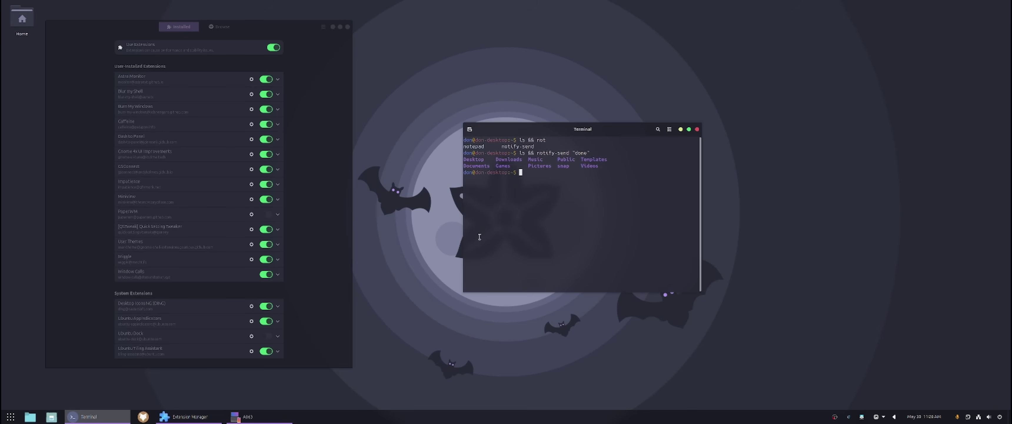
{"action": "left_click_drag", "start_coordinate": [526, 156], "coordinate": [590, 154]}
{"action": "left_click", "coordinate": [559, 188]}
{"action": "left_click_drag", "start_coordinate": [601, 132], "coordinate": [613, 99]}
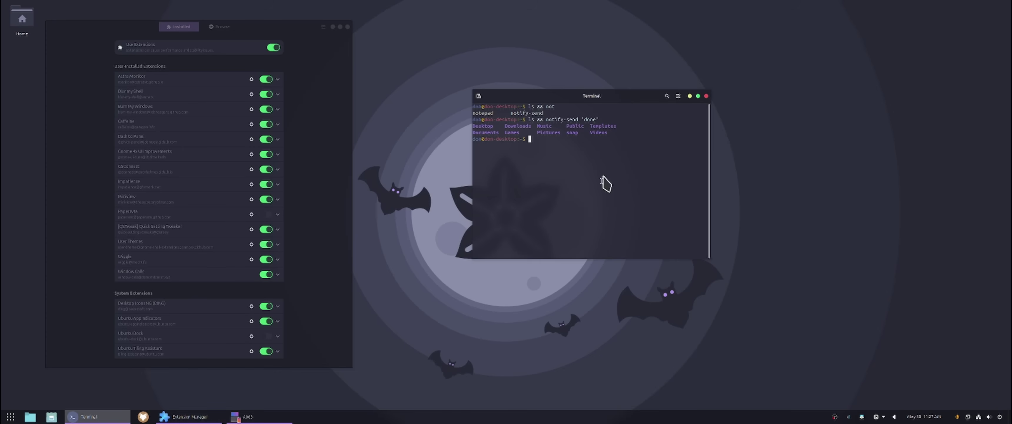
{"action": "mouse_move", "coordinate": [537, 119]}
{"action": "left_mouse_down"}
{"action": "mouse_move", "coordinate": [601, 120]}
{"action": "mouse_move", "coordinate": [530, 122]}
{"action": "left_mouse_up"}
{"action": "left_click", "coordinate": [601, 120]}
{"action": "left_click", "coordinate": [537, 122]}
{"action": "left_click_drag", "start_coordinate": [550, 104], "coordinate": [505, 123]}
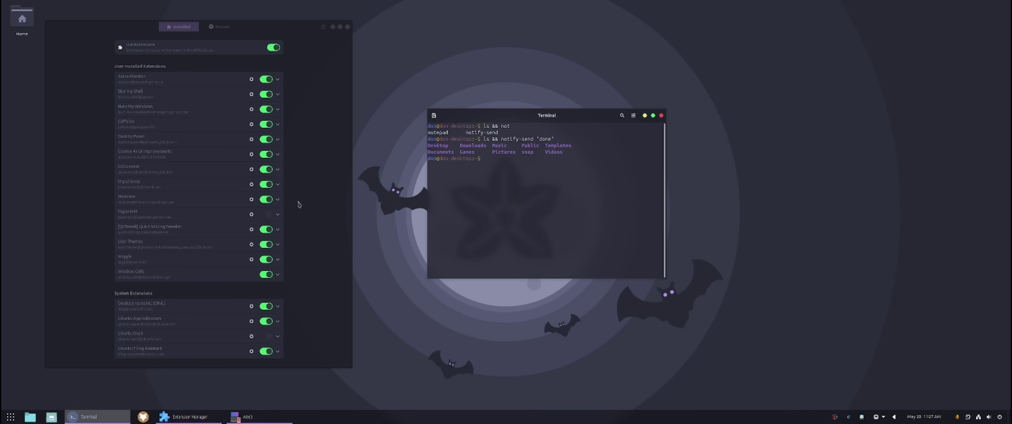
{"action": "left_click_drag", "start_coordinate": [567, 125], "coordinate": [587, 127]}
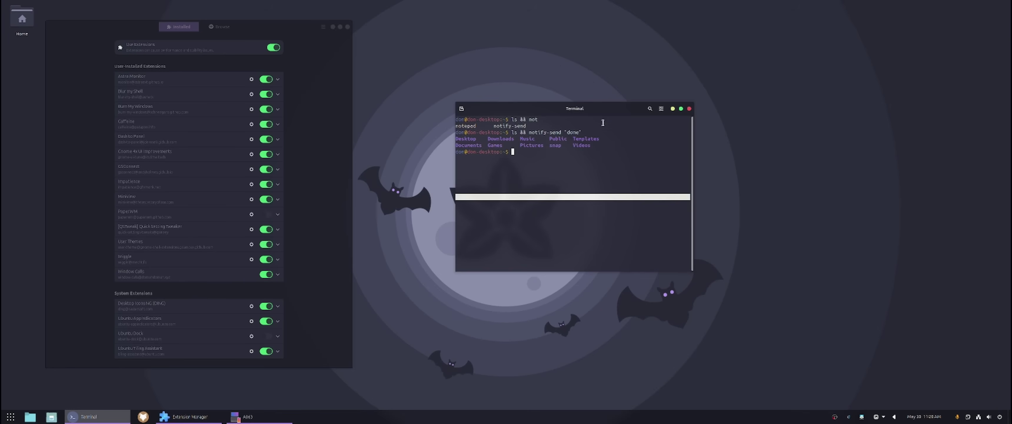
{"action": "left_click_drag", "start_coordinate": [596, 100], "coordinate": [593, 68]}
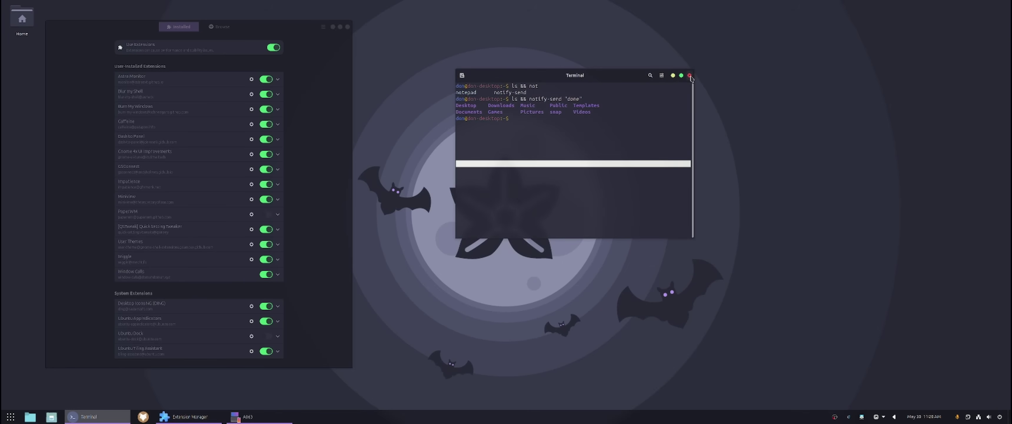
{"action": "left_click", "coordinate": [690, 76]}
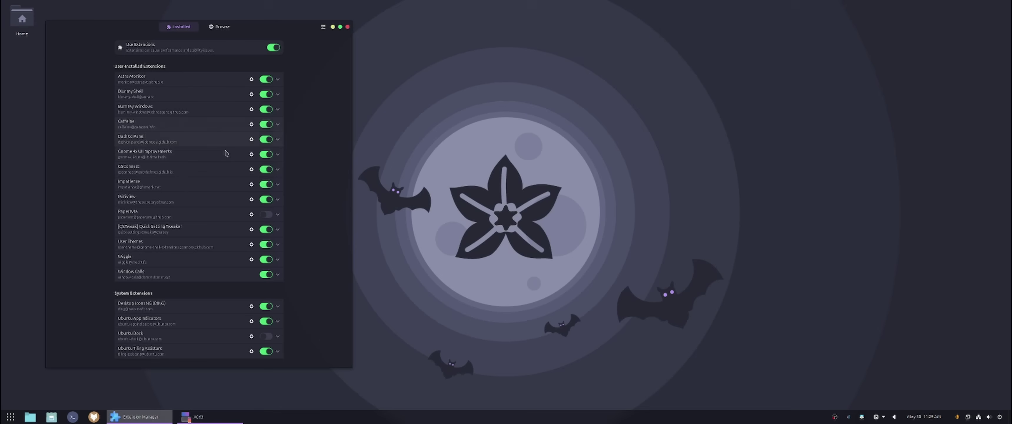
Open Impatience's settings, test the faster app-grid animation with Show Apps, then close them
{"action": "left_click", "coordinate": [251, 184]}
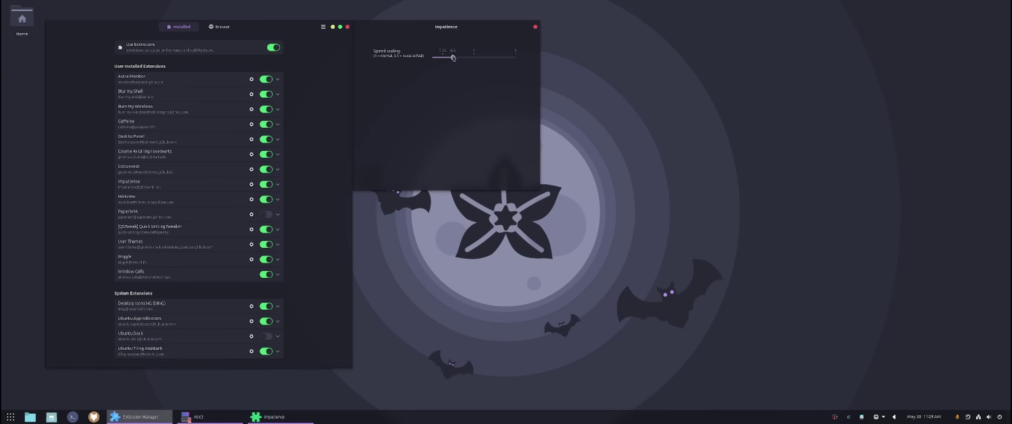
{"action": "left_click", "coordinate": [10, 417]}
{"action": "left_click", "coordinate": [11, 417]}
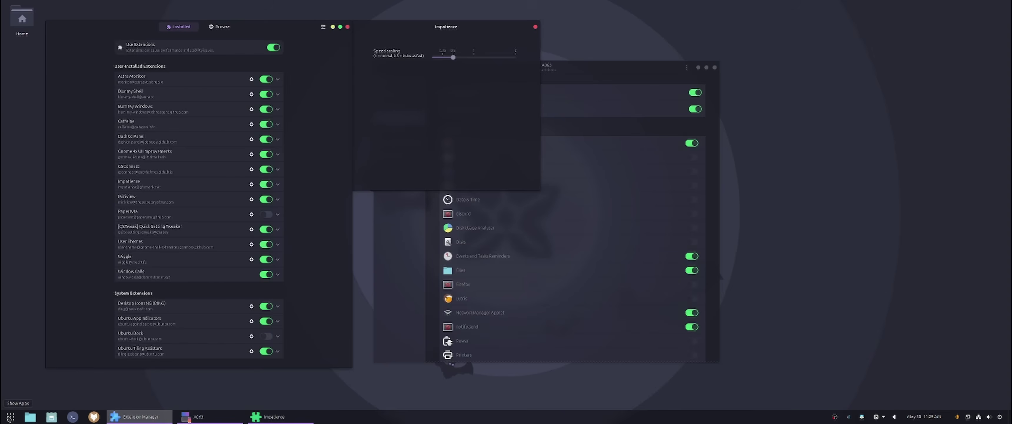
{"action": "left_click", "coordinate": [10, 417]}
{"action": "left_click", "coordinate": [10, 417]}
{"action": "left_click", "coordinate": [10, 417]}
{"action": "left_click", "coordinate": [10, 417]}
{"action": "left_click", "coordinate": [536, 27]}
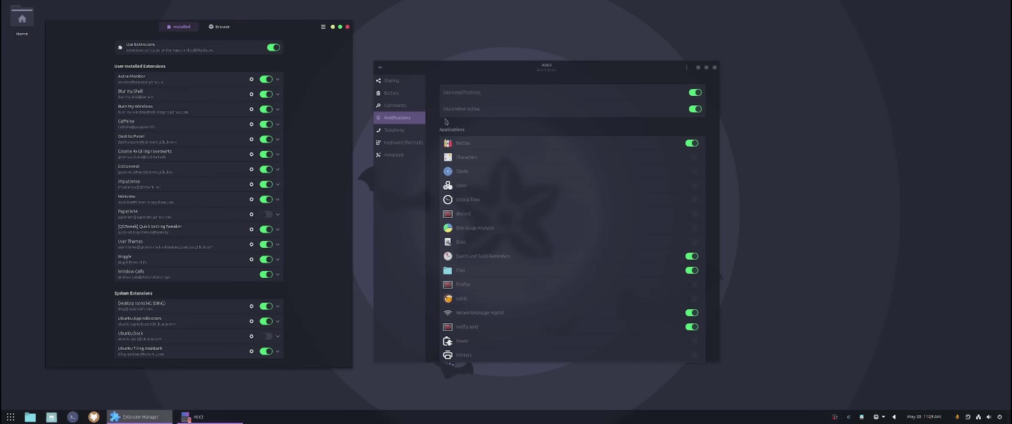
Open Files from the taskbar, move it upper right, close it with Ctrl+W, then open a Terminal
{"action": "left_click", "coordinate": [30, 416]}
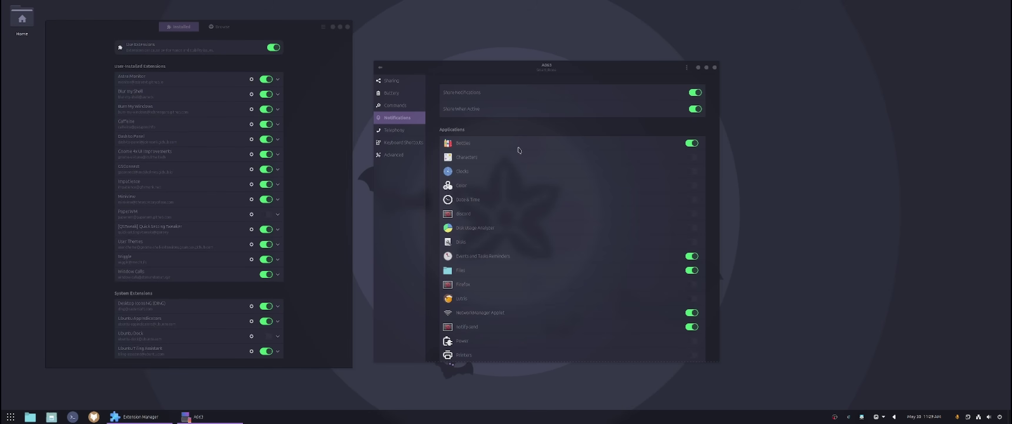
{"action": "left_click_drag", "start_coordinate": [592, 28], "coordinate": [827, 23]}
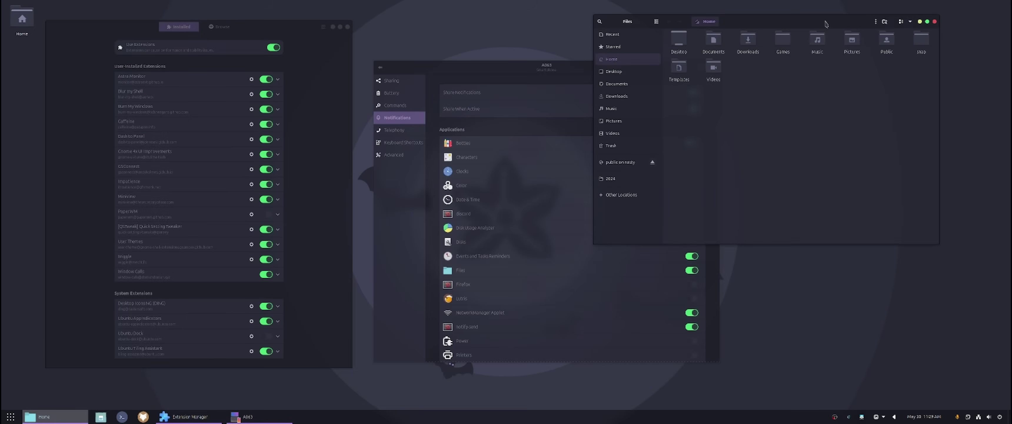
{"action": "key", "text": "ctrl+w"}
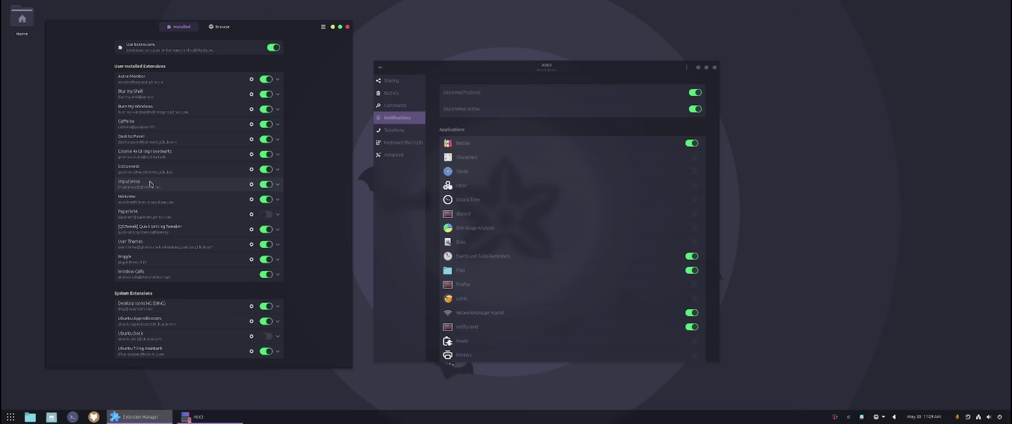
{"action": "key", "text": "ctrl+alt+t"}
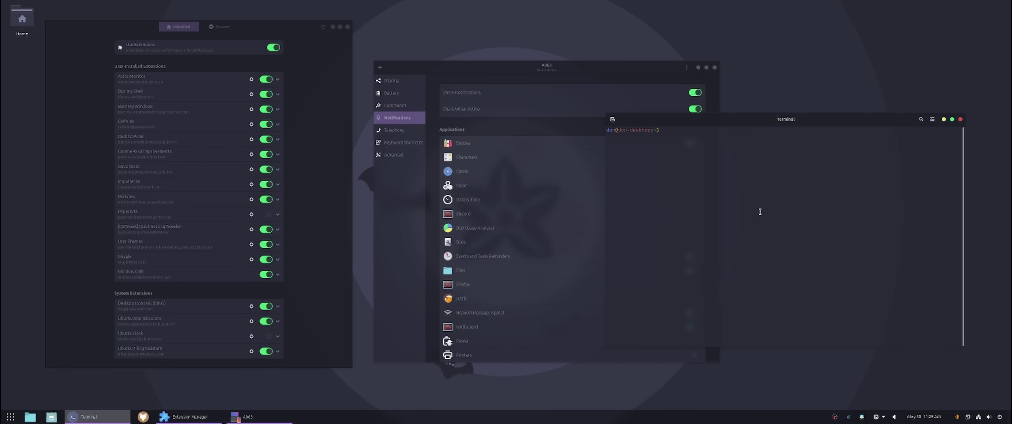
Run the hollywood command in Terminal to show fake hacker output, then interrupt it with Ctrl+C
{"action": "type", "text": "holloy"}
{"action": "key", "text": "BackSpace"}
{"action": "key", "text": "BackSpace"}
{"action": "type", "text": "ywood"}
{"action": "key", "text": "Return"}
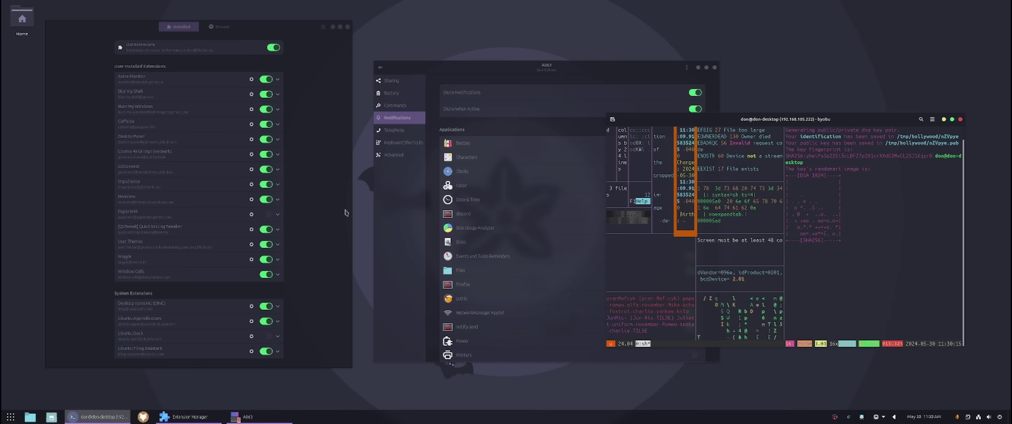
{"action": "key", "text": "ctrl+c"}
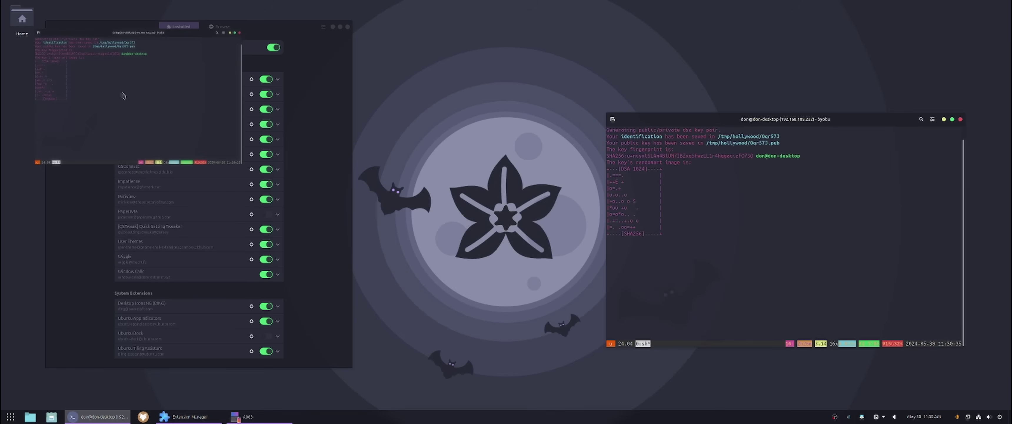
Focus Extension Manager, close the terminal window, and reposition Extension Manager right and up
{"action": "left_click", "coordinate": [256, 36]}
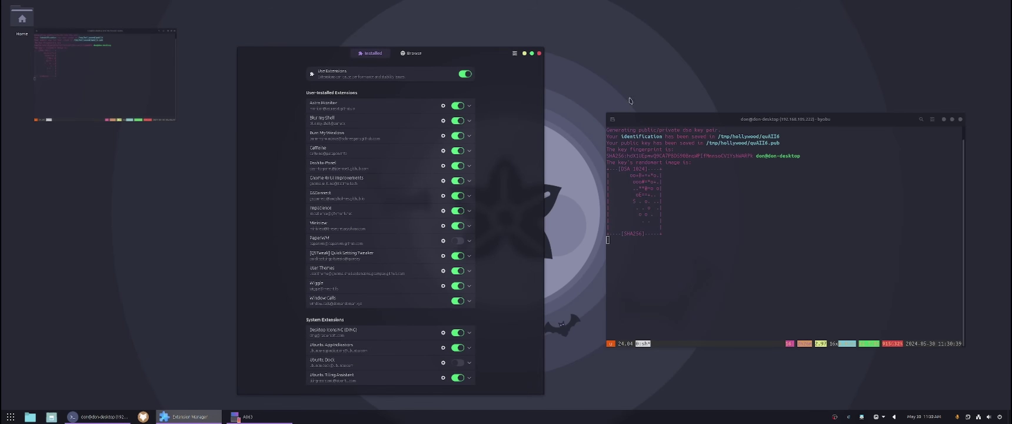
{"action": "key", "text": "alt+F4"}
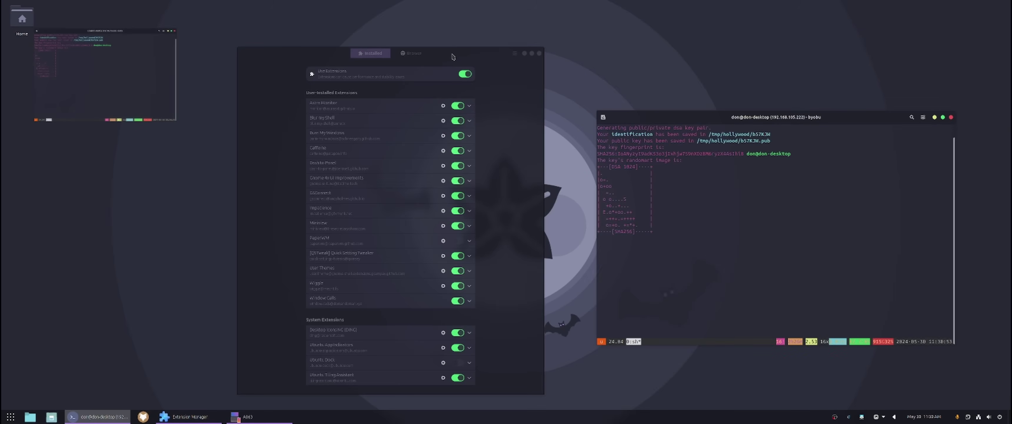
{"action": "left_click_drag", "start_coordinate": [453, 56], "coordinate": [497, 43]}
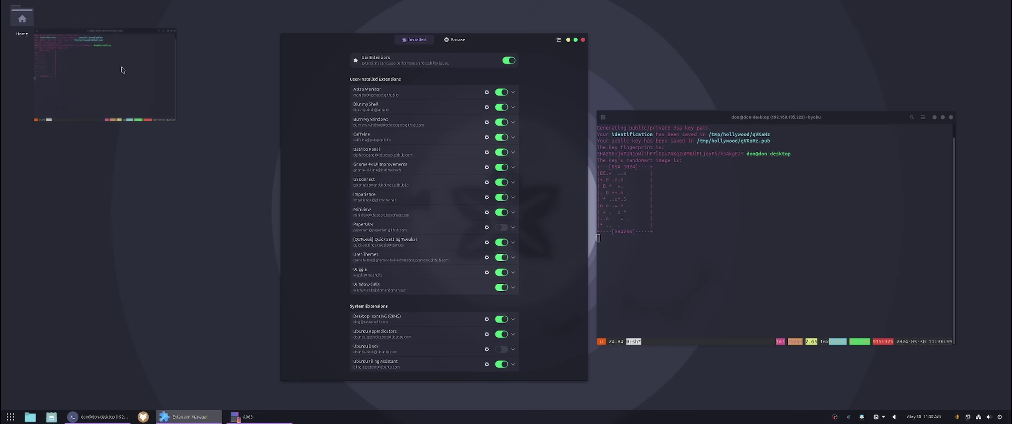
{"action": "scroll", "coordinate": [122, 72], "scroll_direction": "down", "scroll_amount": 1}
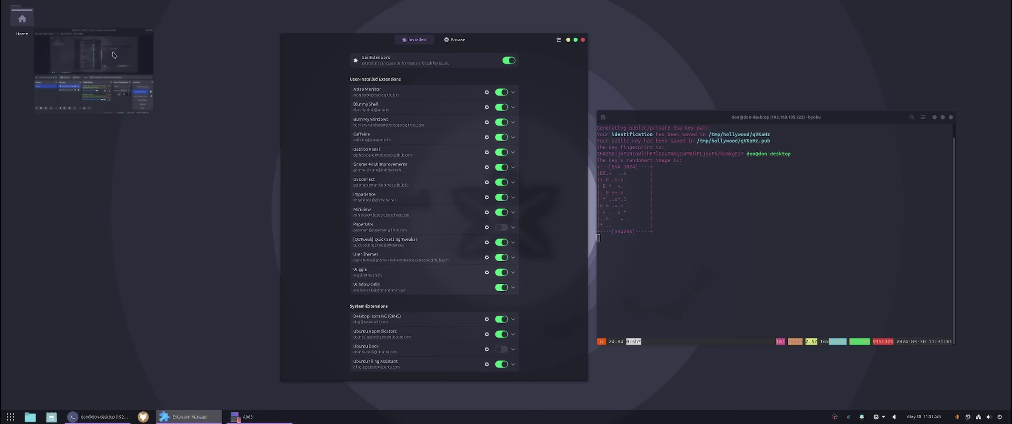
{"action": "scroll", "coordinate": [114, 55], "scroll_direction": "down", "scroll_amount": 1}
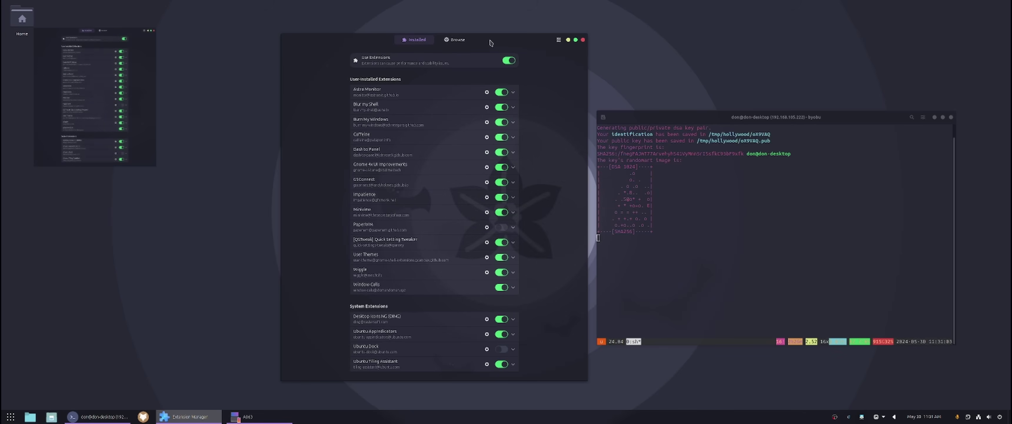
{"action": "left_click_drag", "start_coordinate": [490, 43], "coordinate": [487, 54]}
{"action": "scroll", "coordinate": [125, 49], "scroll_direction": "down", "scroll_amount": 1}
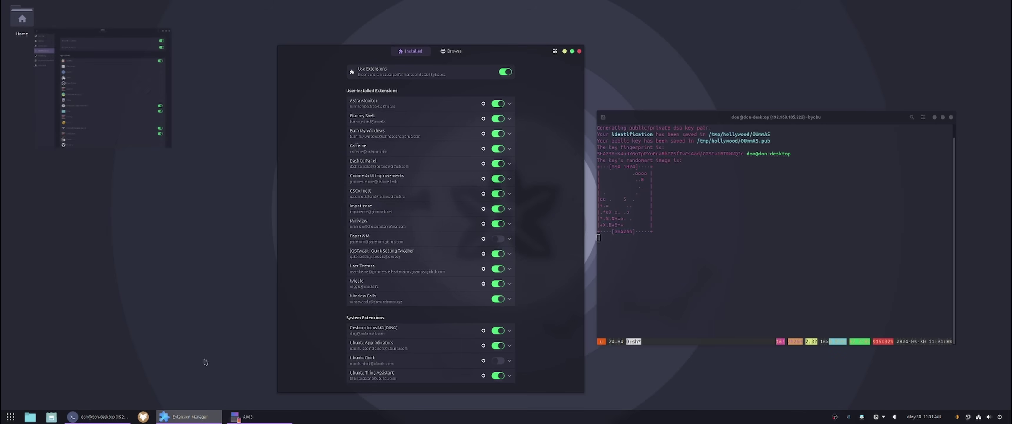
Move the A063 GSConnect window left and down, then focus the terminal via the miniview
{"action": "left_click", "coordinate": [236, 416]}
{"action": "left_click_drag", "start_coordinate": [575, 72], "coordinate": [439, 91]}
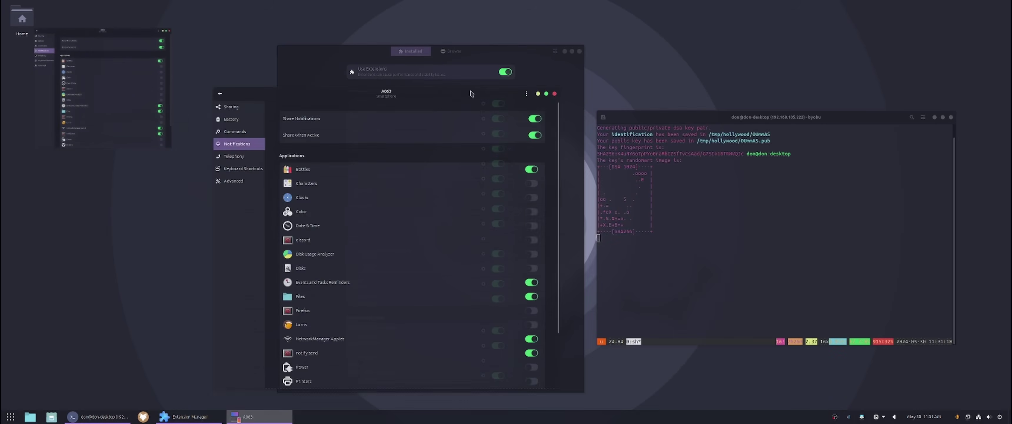
{"action": "scroll", "coordinate": [144, 76], "scroll_direction": "down", "scroll_amount": 1}
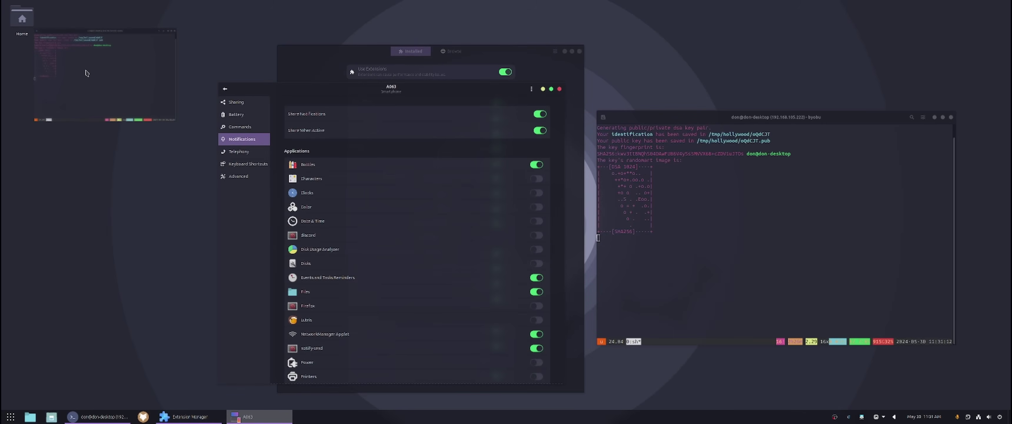
{"action": "left_click", "coordinate": [133, 83]}
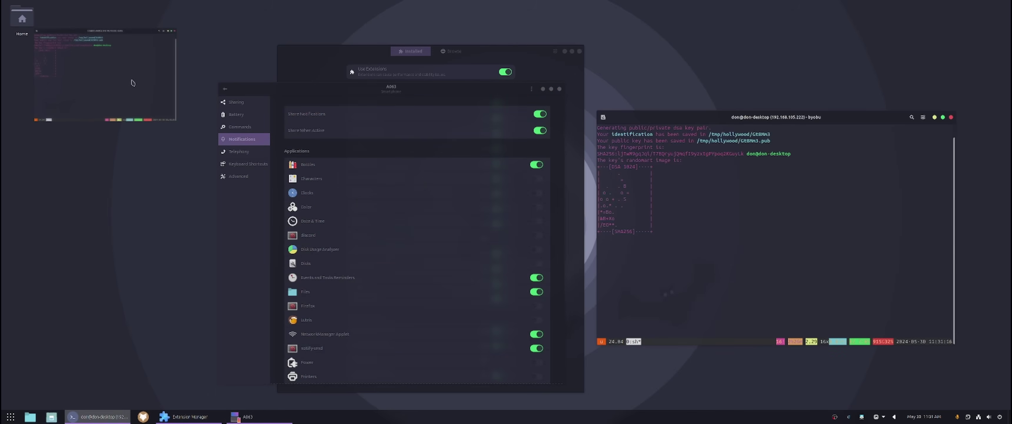
{"action": "scroll", "coordinate": [132, 82], "scroll_direction": "down", "scroll_amount": 1}
{"action": "scroll", "coordinate": [96, 97], "scroll_direction": "down", "scroll_amount": 1}
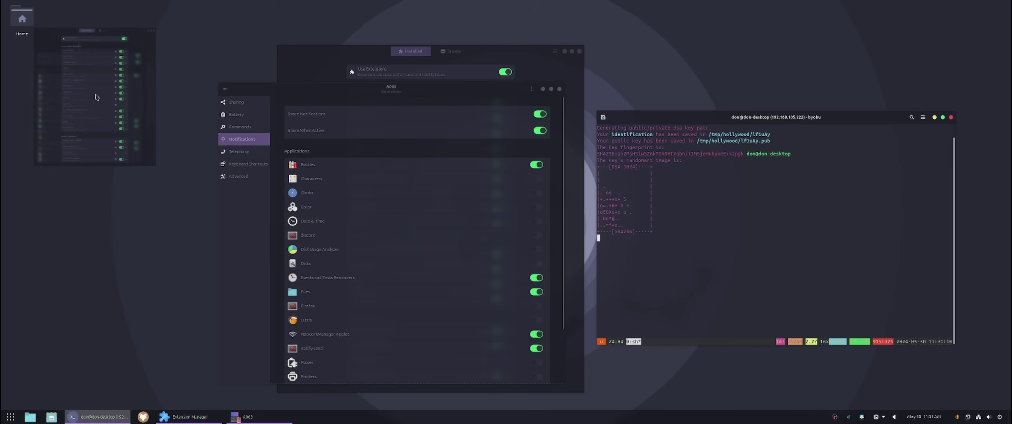
{"action": "scroll", "coordinate": [95, 98], "scroll_direction": "down", "scroll_amount": 1}
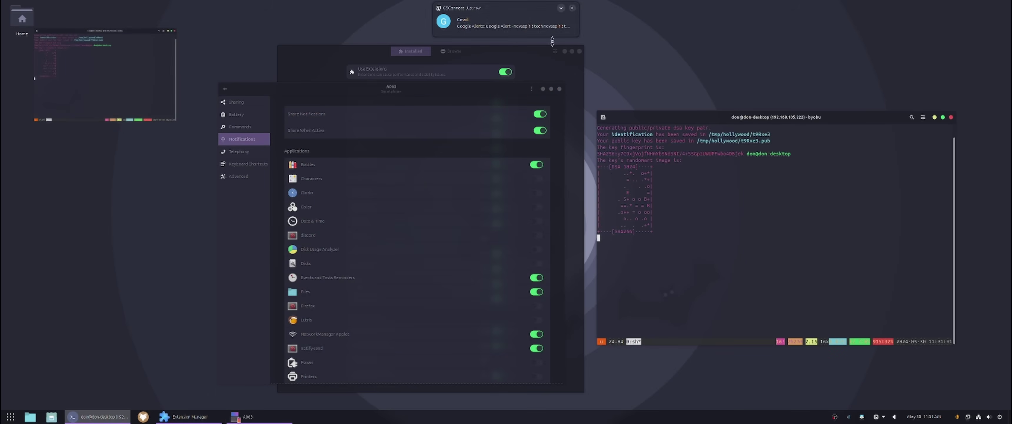
Move the Extension Manager window up and to the left
{"action": "mouse_move", "coordinate": [489, 21]}
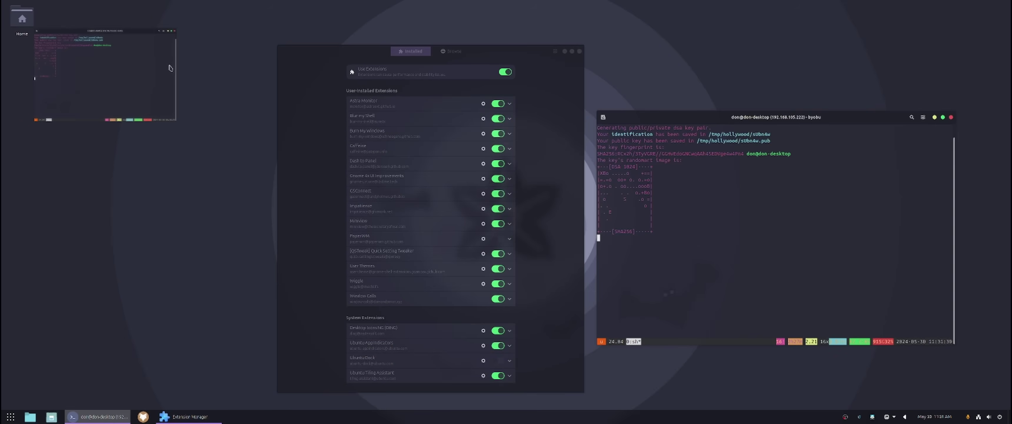
{"action": "scroll", "coordinate": [139, 67], "scroll_direction": "down", "scroll_amount": 1}
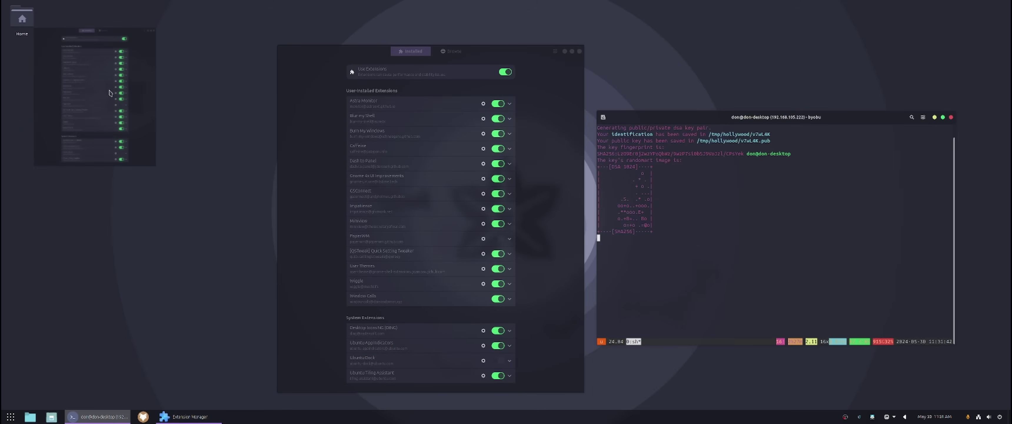
{"action": "scroll", "coordinate": [110, 94], "scroll_direction": "up", "scroll_amount": 1}
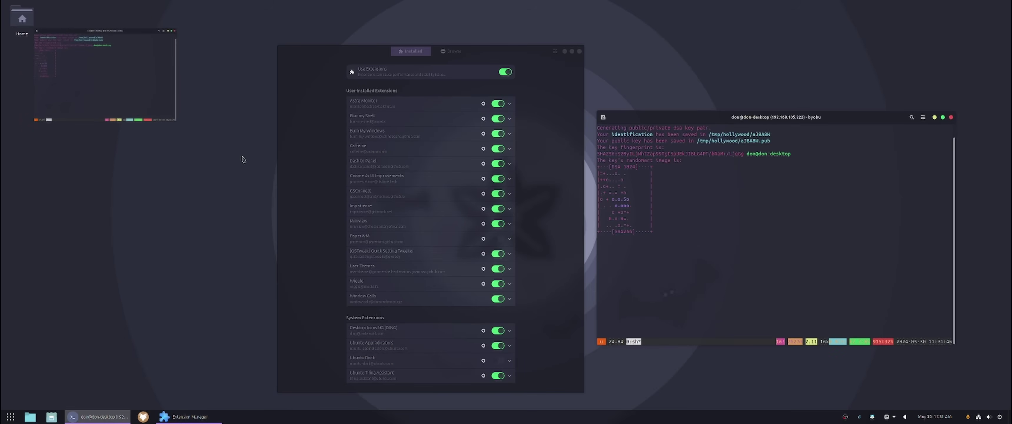
{"action": "left_click_drag", "start_coordinate": [325, 55], "coordinate": [298, 31]}
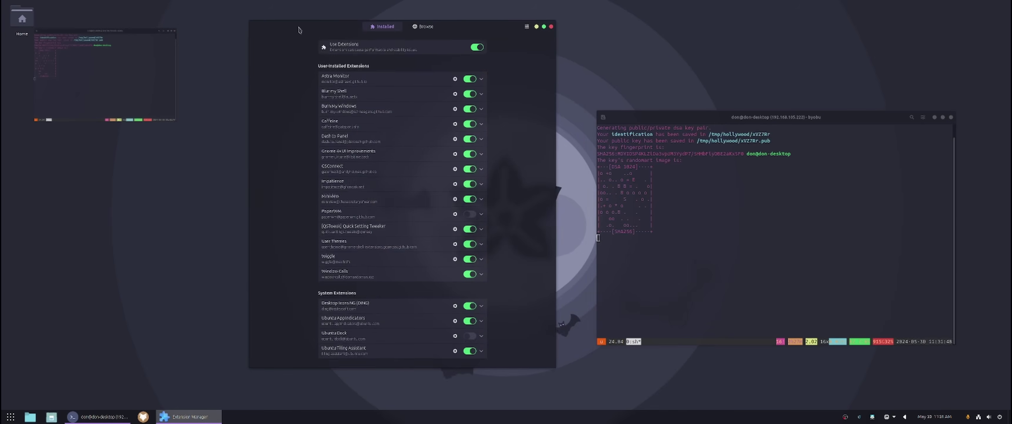
Launch Firefox from the taskbar and nudge the terminal window slightly left
{"action": "left_click", "coordinate": [143, 417]}
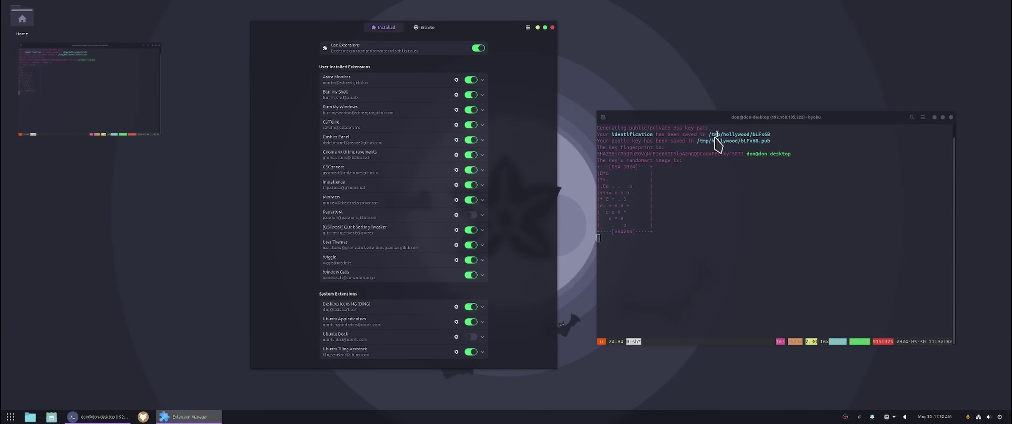
{"action": "left_click_drag", "start_coordinate": [719, 140], "coordinate": [702, 142]}
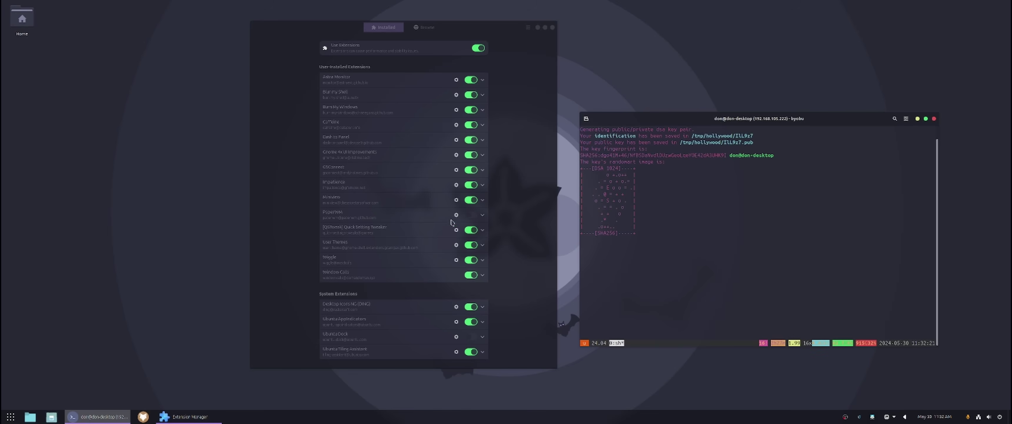
Try PaperWM with Alt+Tab focus switching, switch it off, shrink the terminal, and close OBS
{"action": "left_click", "coordinate": [473, 215]}
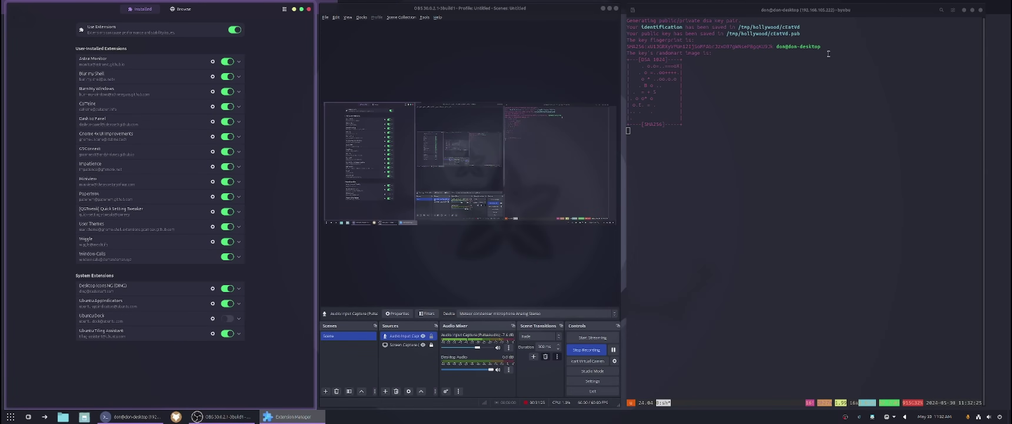
{"action": "key", "text": "alt+Tab"}
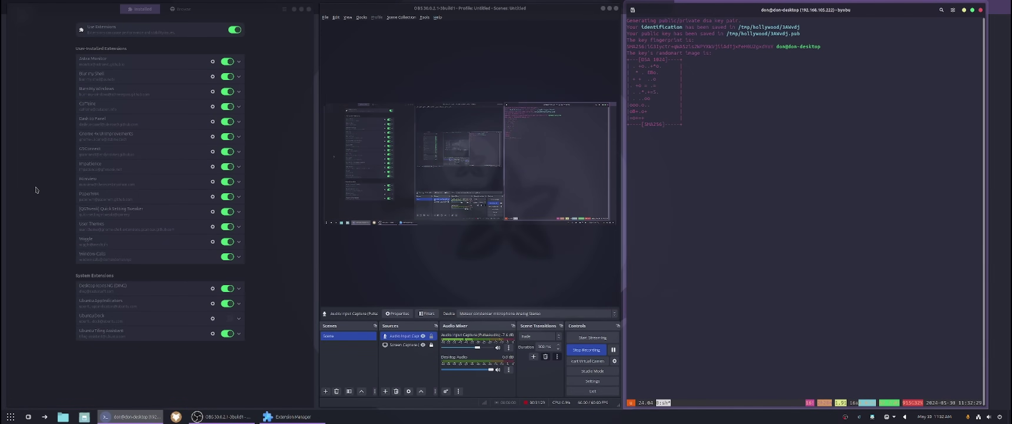
{"action": "key", "text": "alt+Tab"}
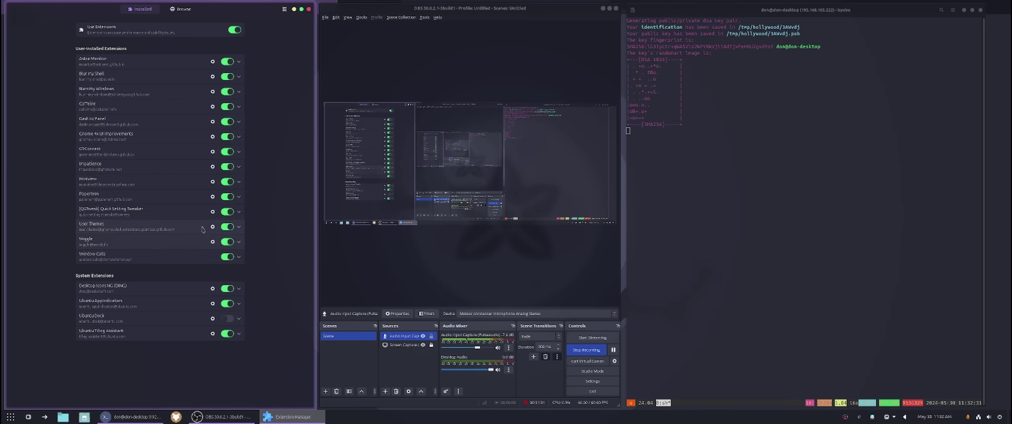
{"action": "left_click", "coordinate": [228, 196]}
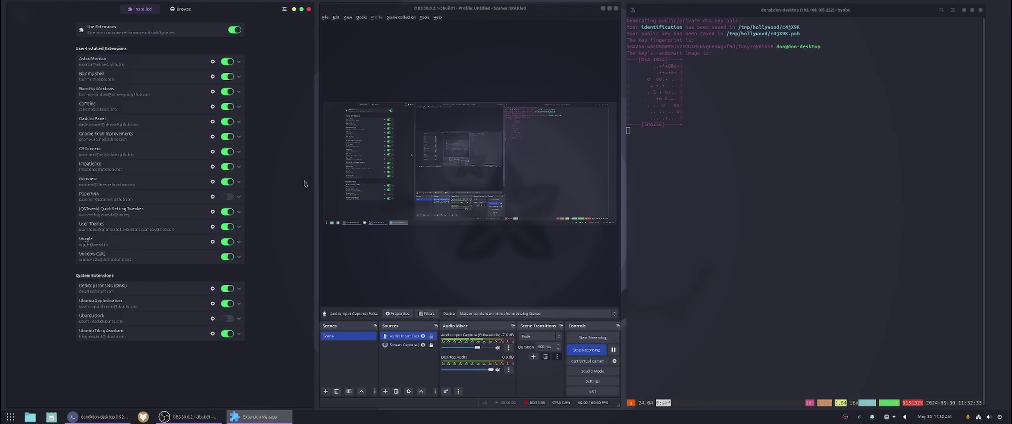
{"action": "double_click", "coordinate": [632, 8]}
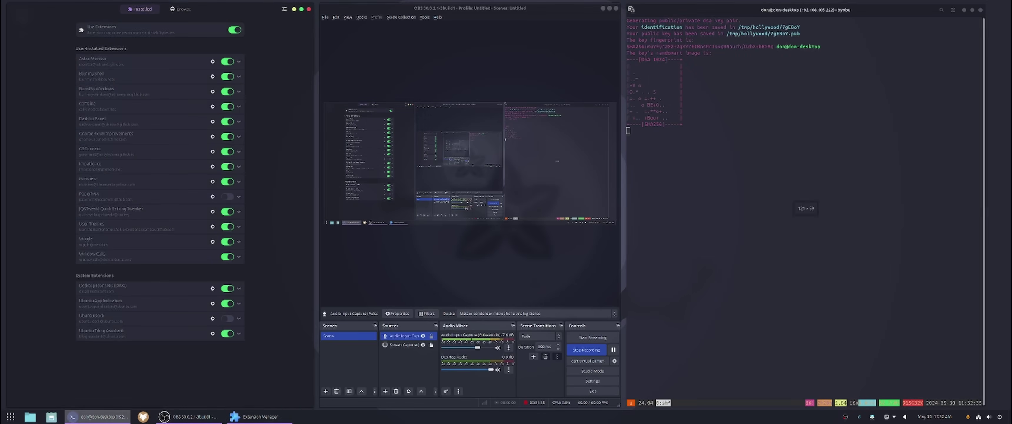
{"action": "left_click", "coordinate": [616, 8]}
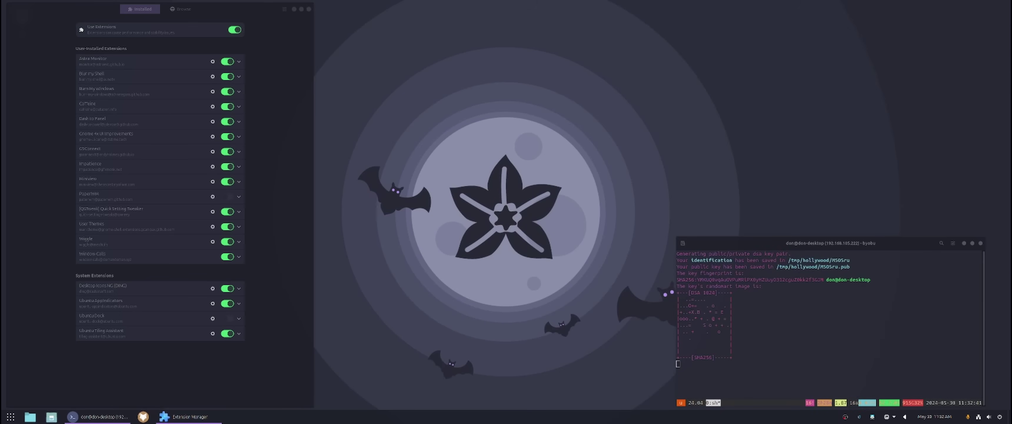
Restore Extension Manager to a floating window and shrink it toward the upper left
{"action": "double_click", "coordinate": [259, 9]}
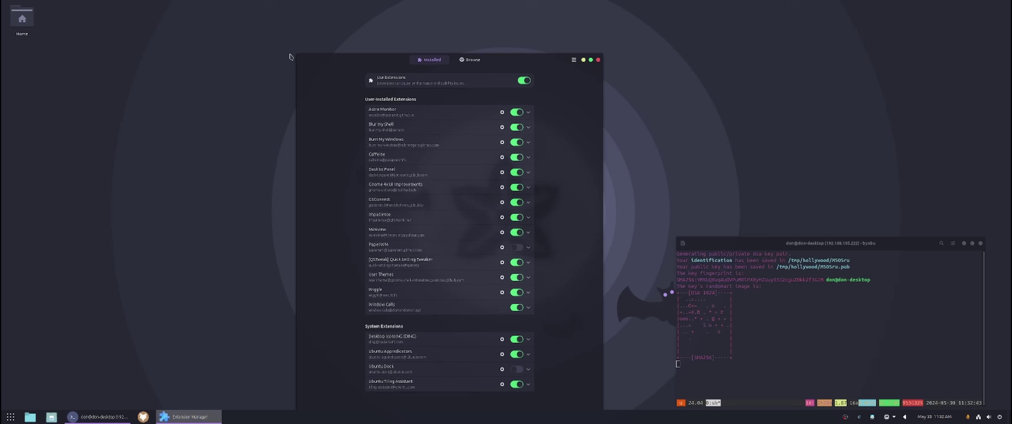
{"action": "mouse_move", "coordinate": [297, 56]}
{"action": "left_mouse_down"}
{"action": "mouse_move", "coordinate": [367, 113]}
{"action": "mouse_move", "coordinate": [299, 47]}
{"action": "left_mouse_up"}
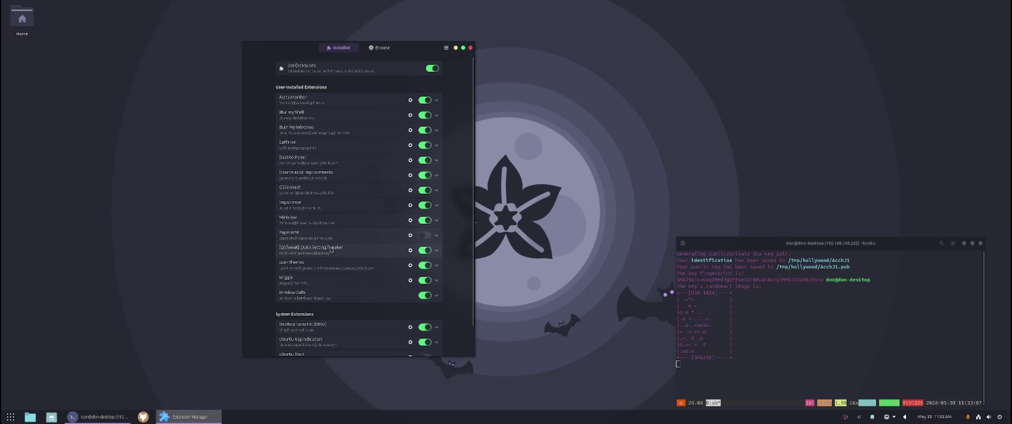
{"action": "left_click", "coordinate": [357, 254]}
{"action": "left_click", "coordinate": [350, 252]}
{"action": "left_click", "coordinate": [977, 418]}
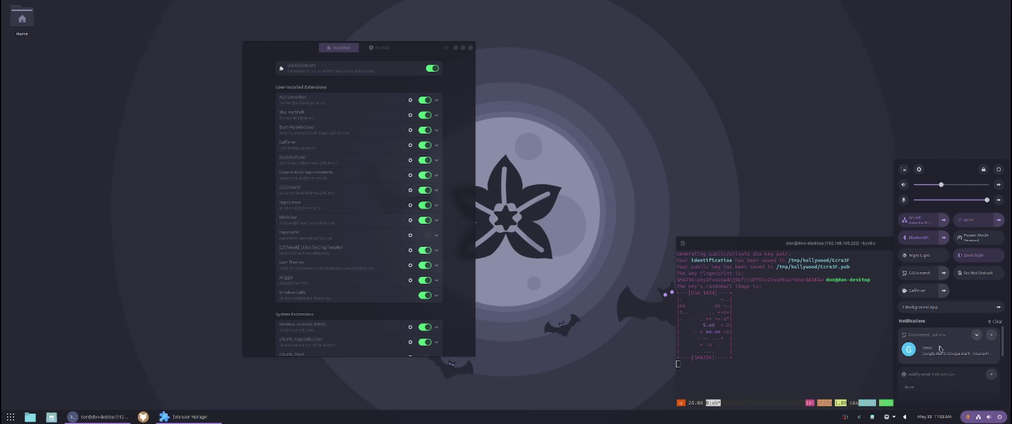
{"action": "left_click", "coordinate": [930, 418]}
{"action": "left_click", "coordinate": [926, 420]}
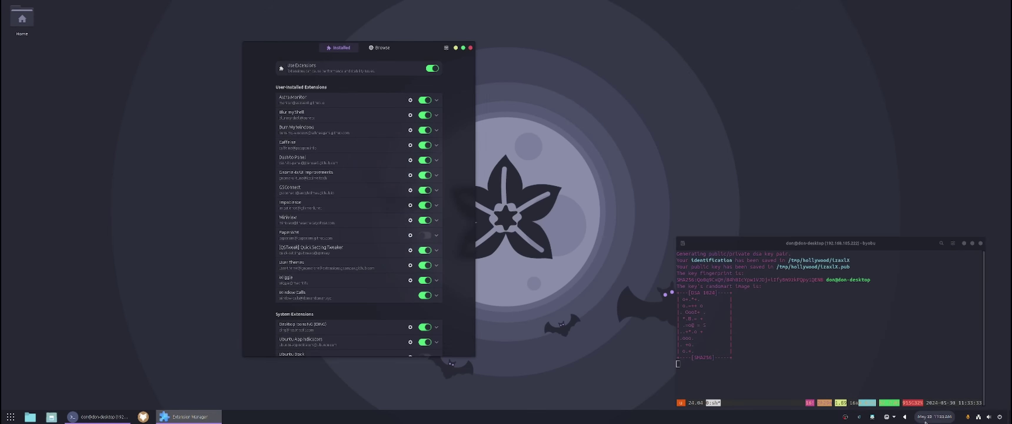
{"action": "left_click", "coordinate": [928, 420]}
{"action": "left_click", "coordinate": [985, 417]}
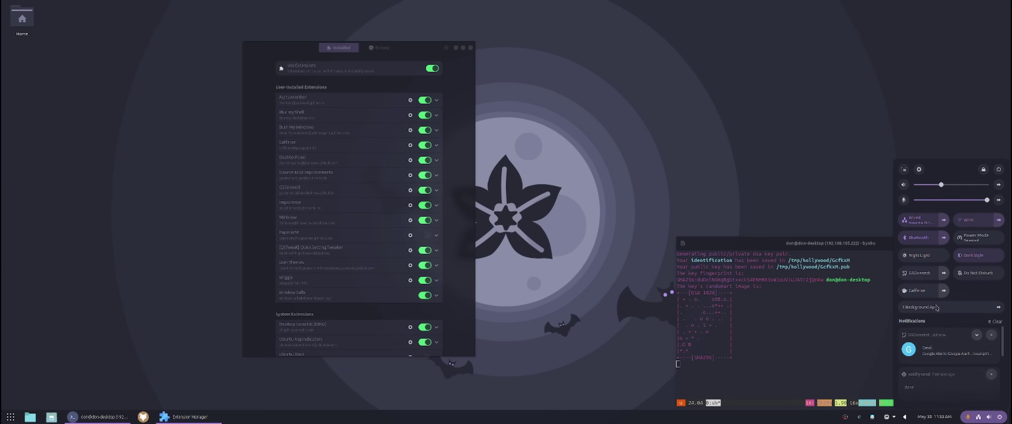
{"action": "left_click", "coordinate": [968, 306]}
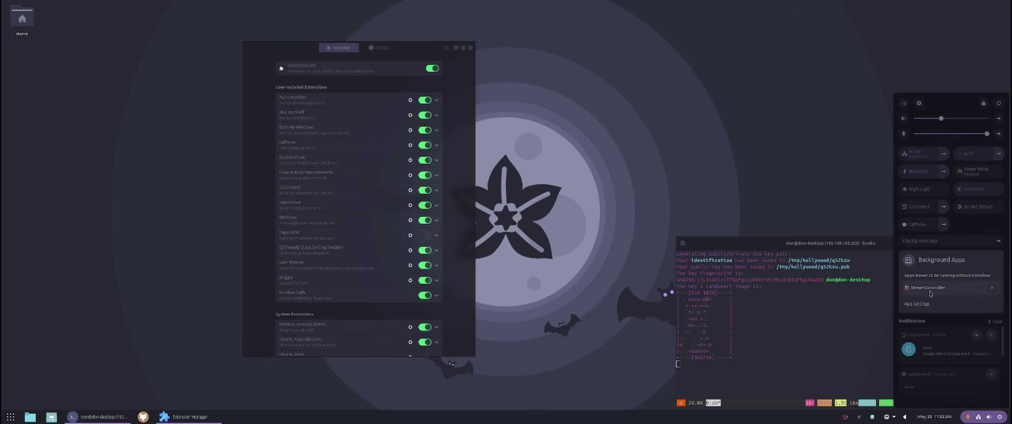
{"action": "left_click", "coordinate": [977, 243]}
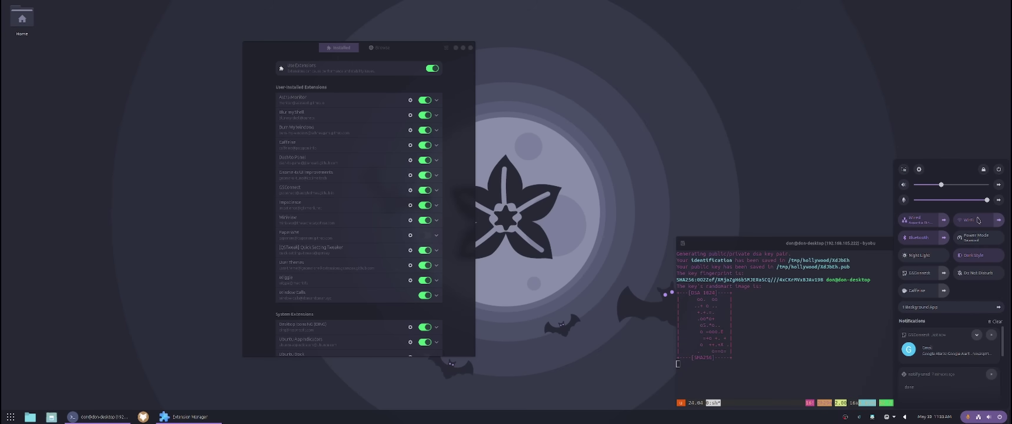
{"action": "left_click", "coordinate": [404, 299]}
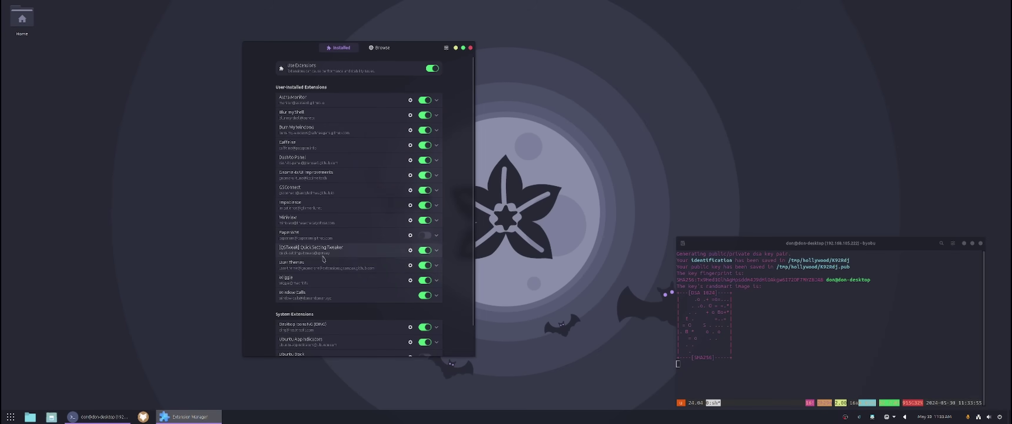
Move Extension Manager further left and scroll its extension list down and back up
{"action": "left_click_drag", "start_coordinate": [417, 46], "coordinate": [373, 57]}
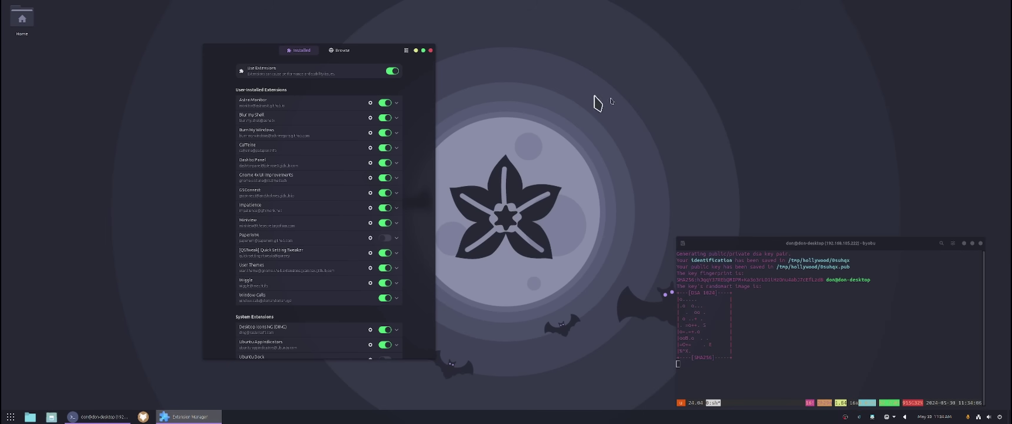
{"action": "scroll", "coordinate": [407, 252], "scroll_direction": "down", "scroll_amount": 2}
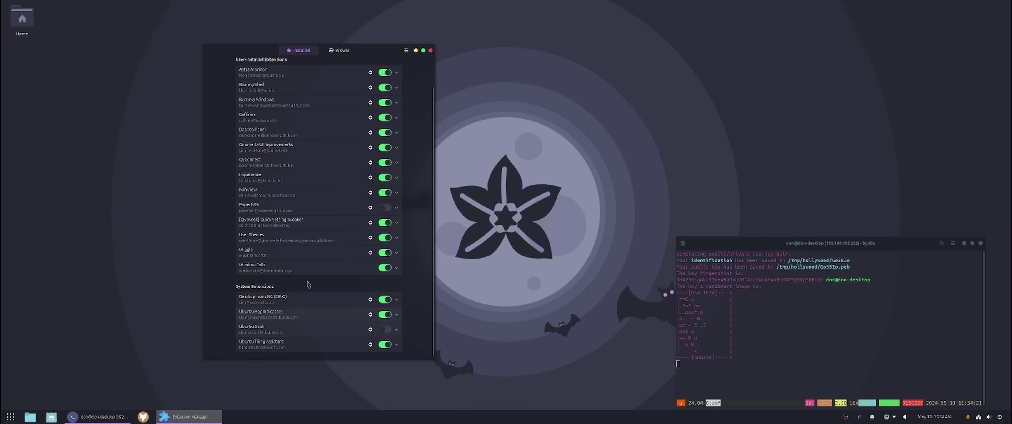
{"action": "scroll", "coordinate": [307, 295], "scroll_direction": "up", "scroll_amount": 2}
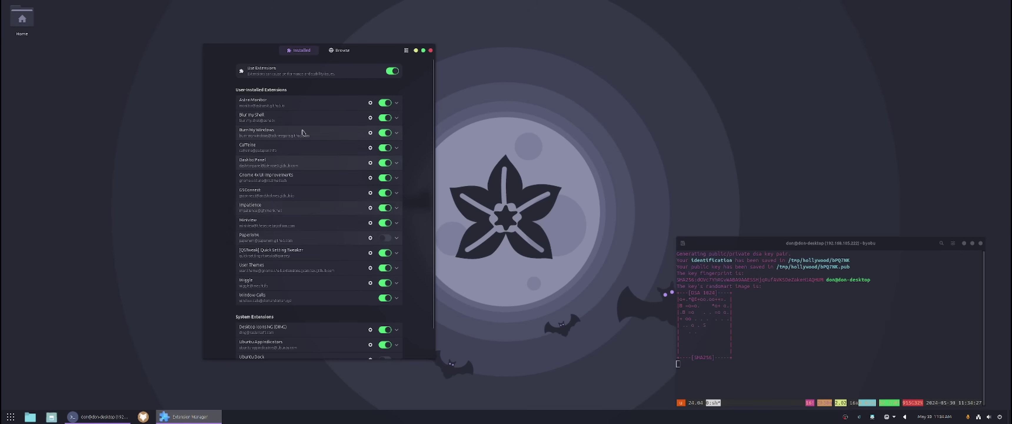
Drag the terminal window up toward the centre of the screen
{"action": "left_click_drag", "start_coordinate": [808, 246], "coordinate": [655, 170]}
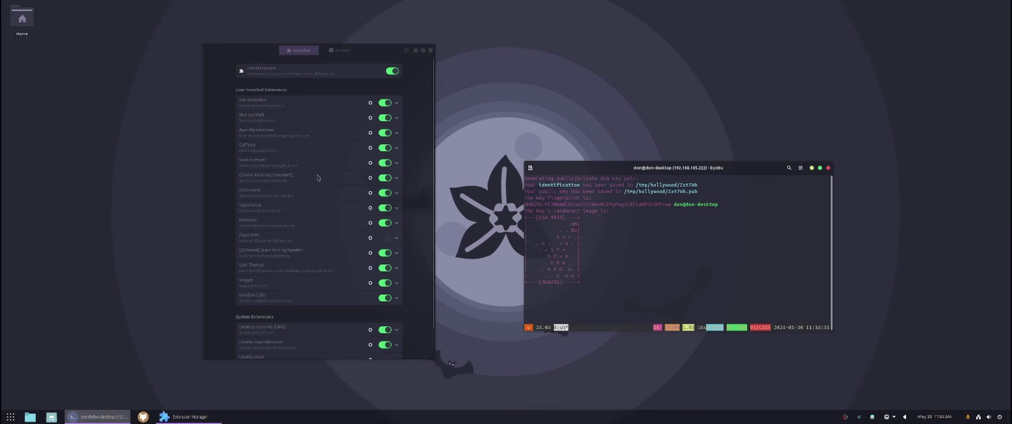